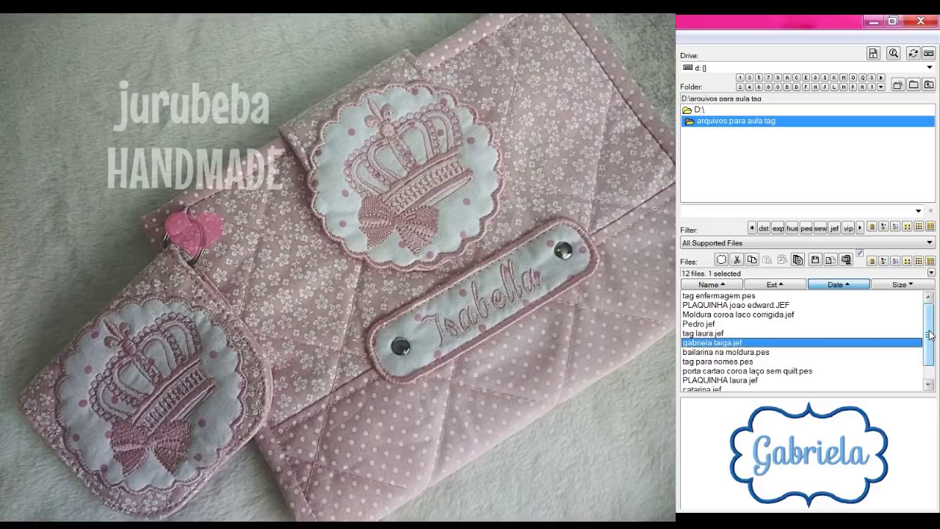
Open the design Moldura coroa laco corrigida.jef in the Editor and display it in 3D view.
click(769, 315)
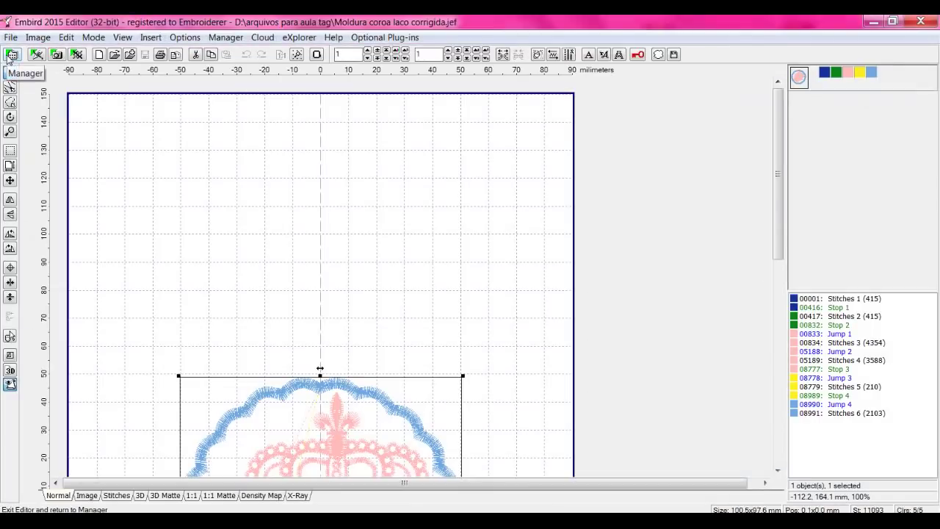
drag(777, 189, 787, 286)
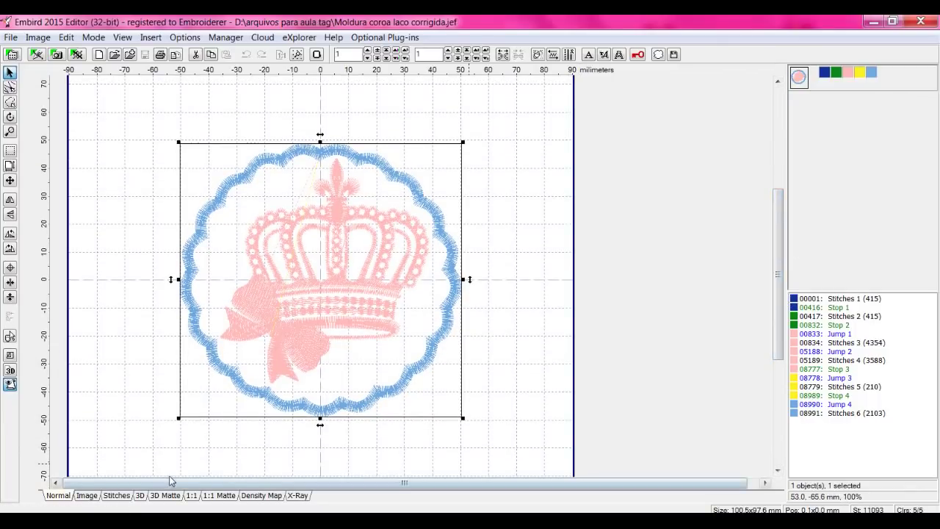
click(140, 496)
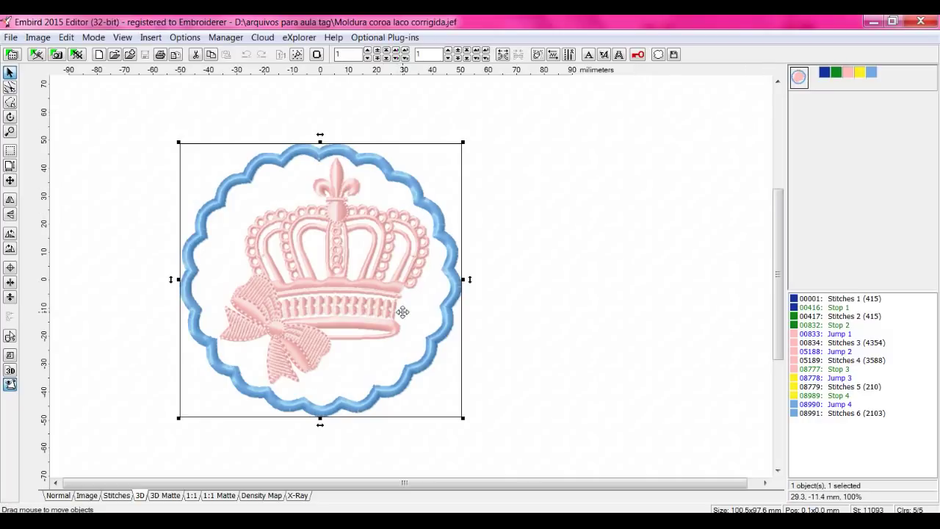
Separate all items of the crown frame design and hide every object except the dark blue scalloped outline.
right_click(796, 348)
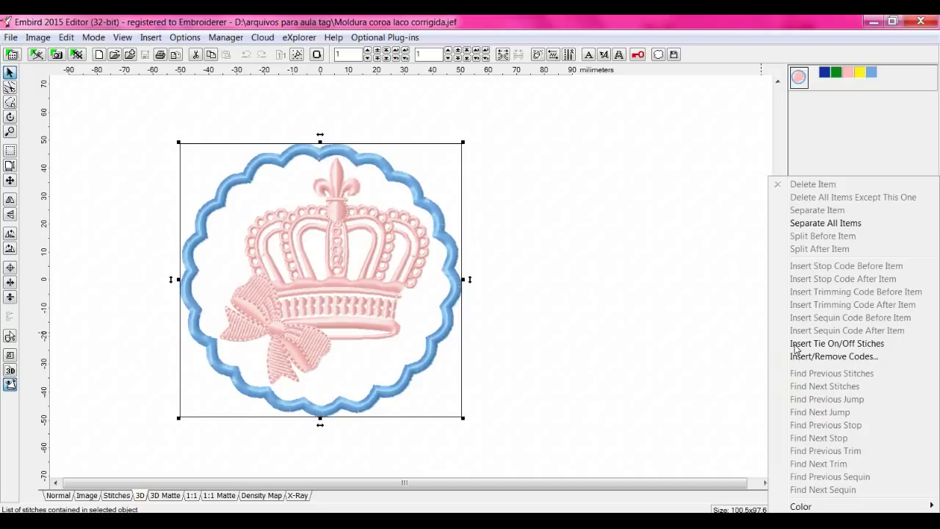
click(799, 224)
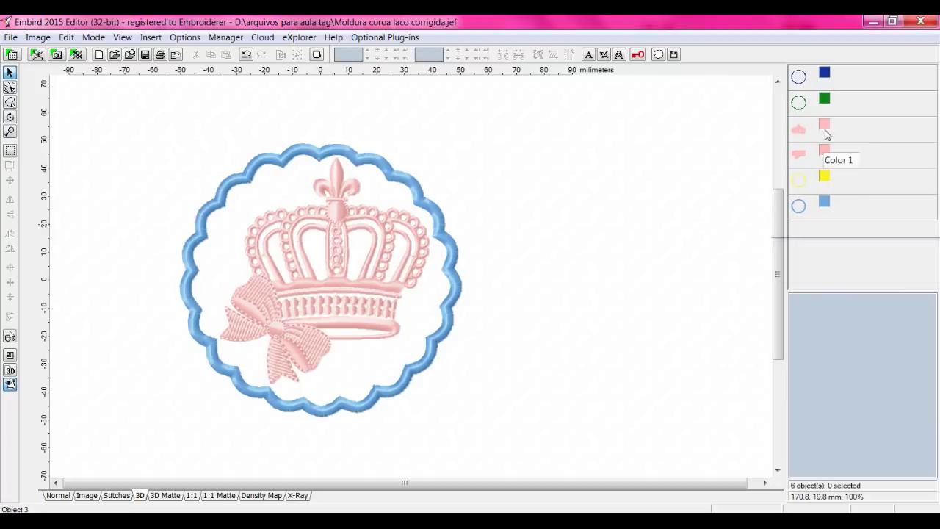
drag(825, 100, 825, 128)
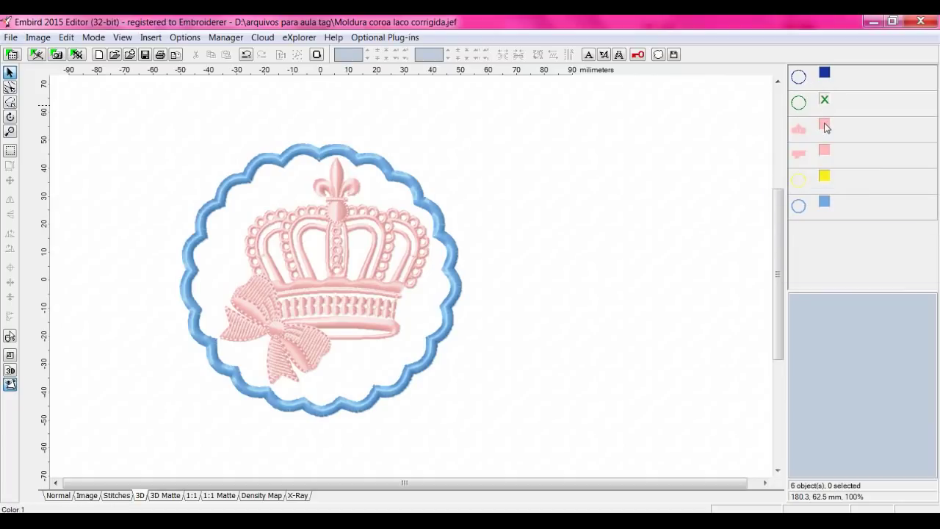
click(825, 128)
click(825, 152)
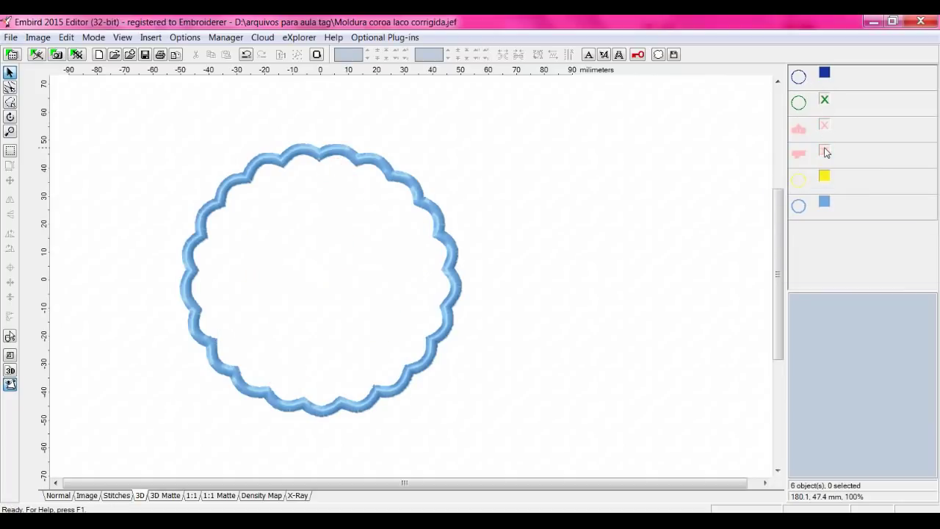
click(825, 182)
click(825, 206)
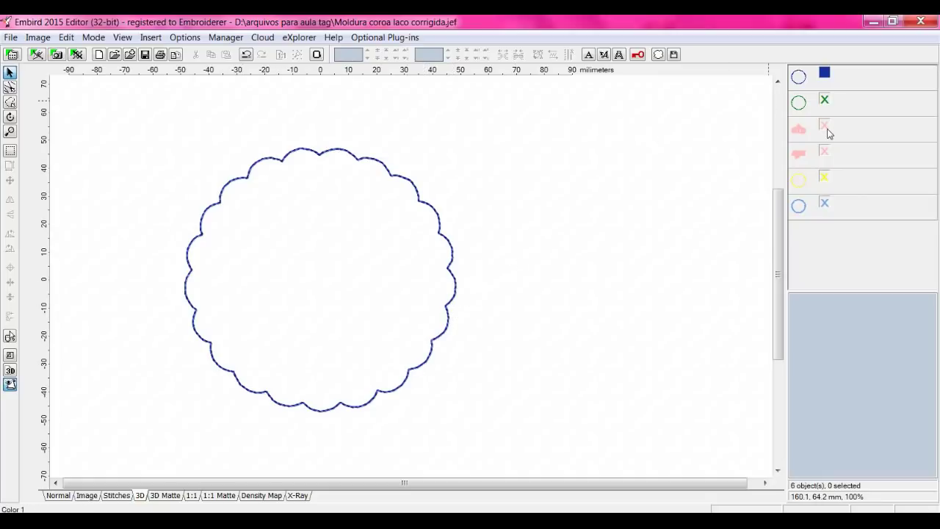
Show the green scalloped outline, followed by the crown and the bow, in stitching order.
click(825, 103)
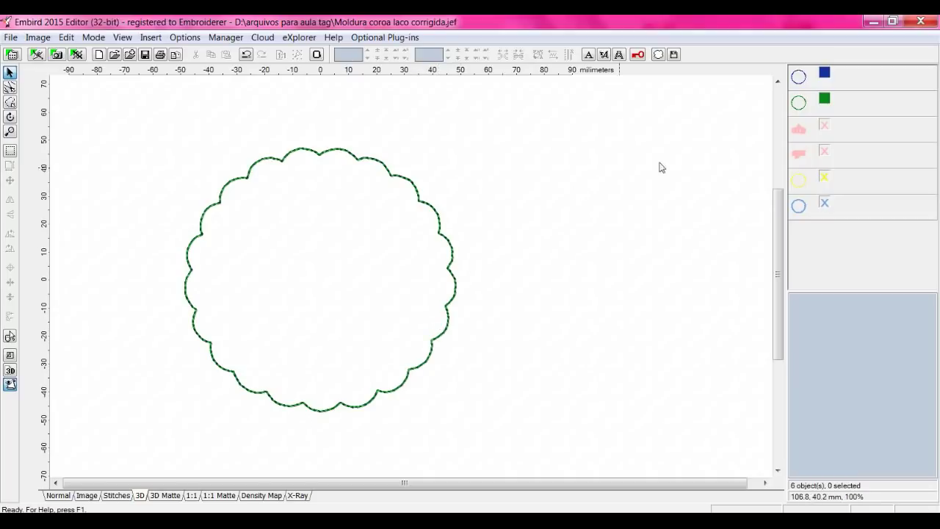
click(823, 129)
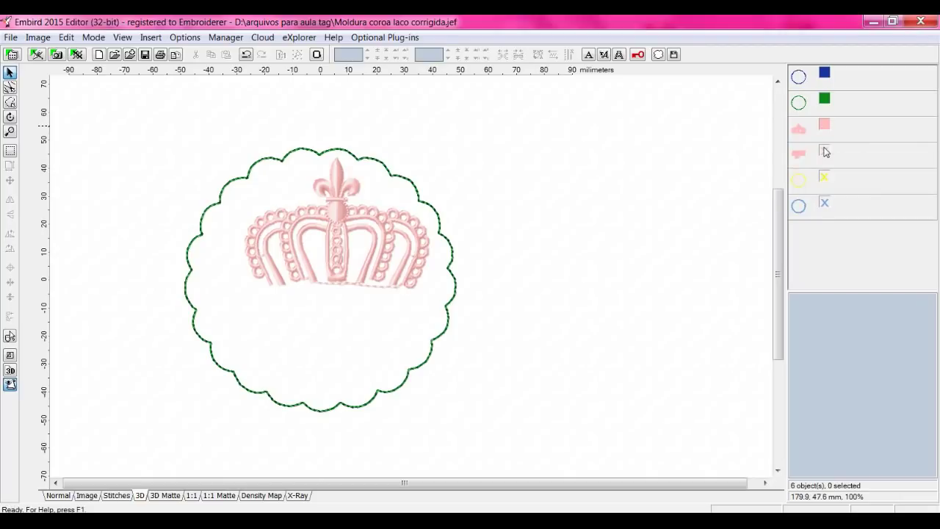
click(824, 150)
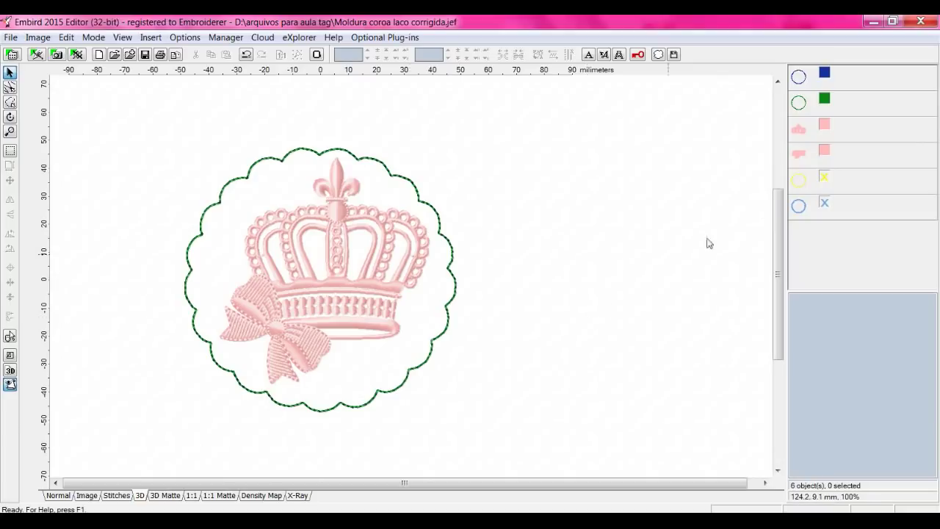
Show the yellow outline and light blue satin border while hiding the green and dark blue outlines.
click(826, 179)
click(824, 100)
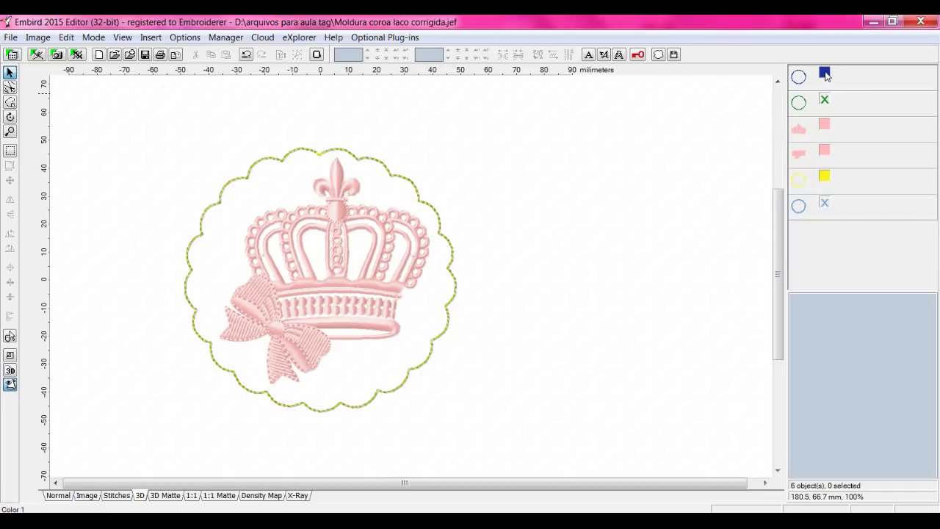
click(825, 75)
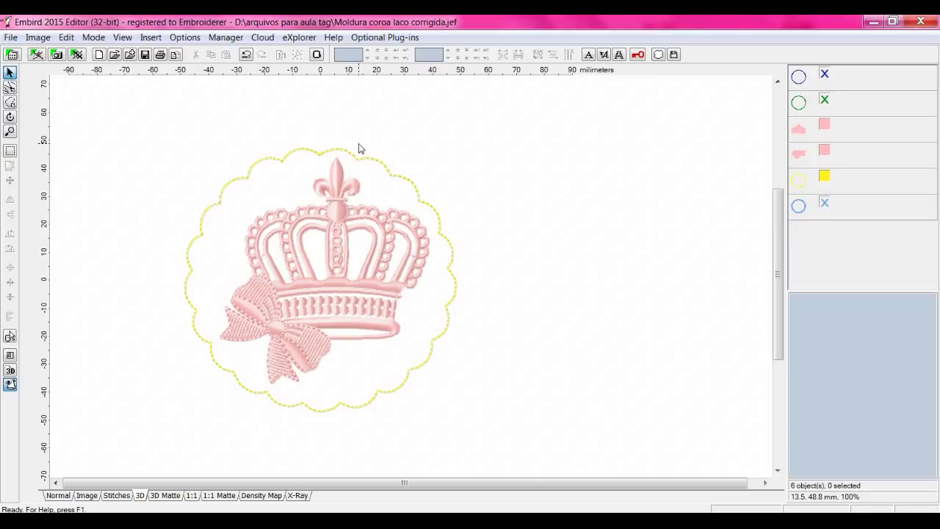
click(823, 206)
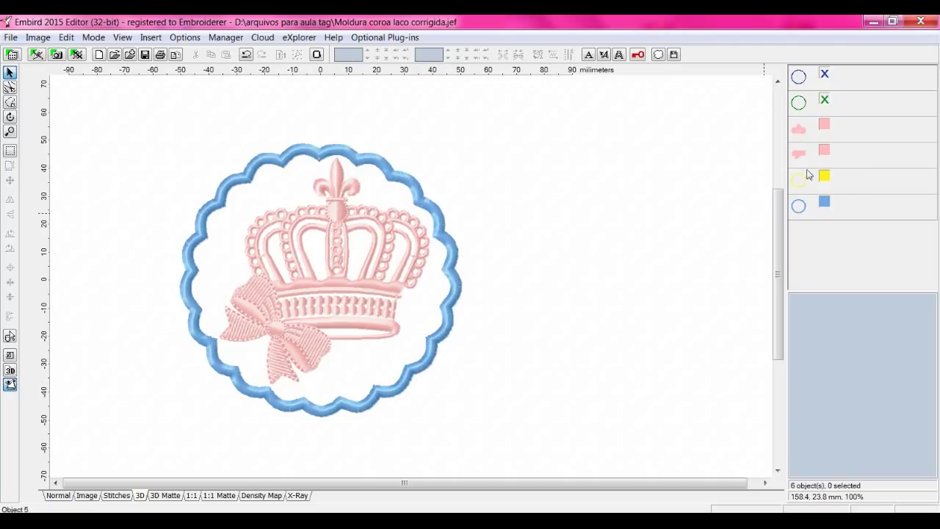
Show the green and dark blue outlines again and undo the separation of the design's items.
click(825, 102)
click(825, 76)
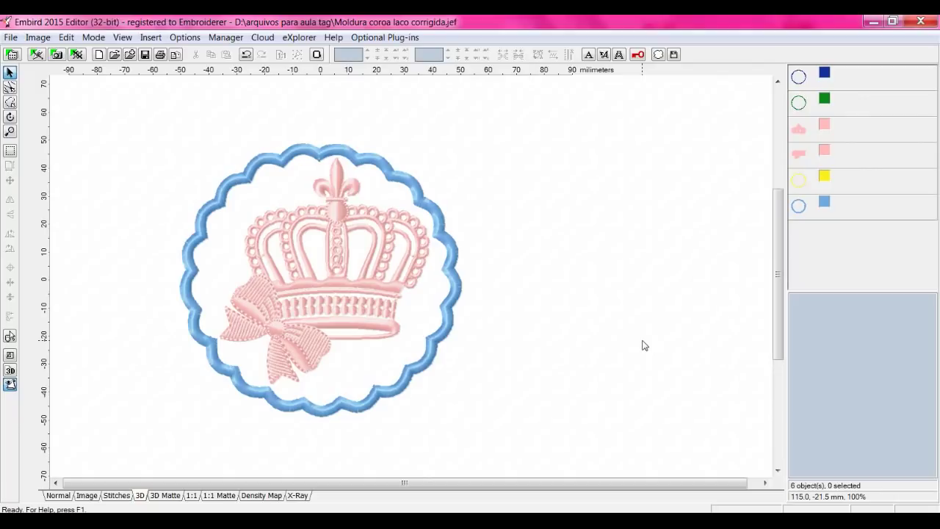
click(246, 55)
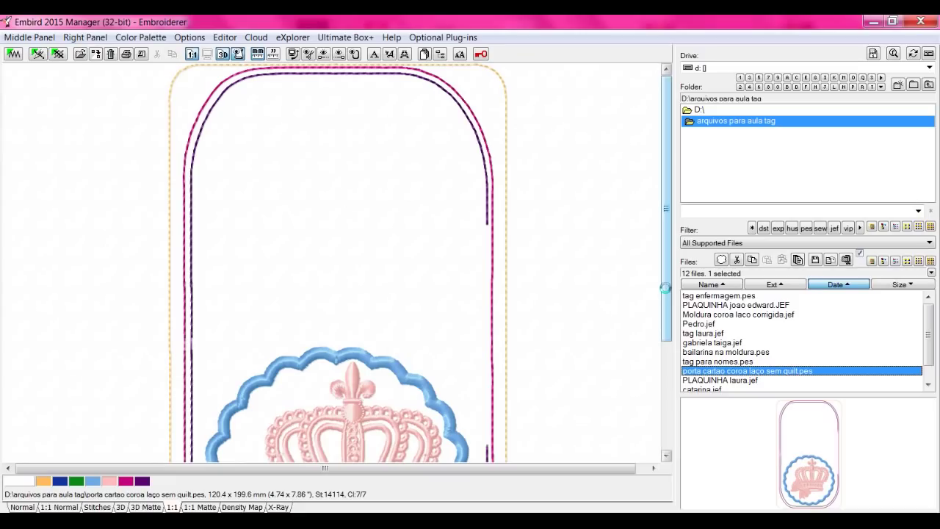
Open porta cartao coroa laço sem quilt.pes in the Editor and display its crown area in 3D view.
scroll(431, 320, down, 3)
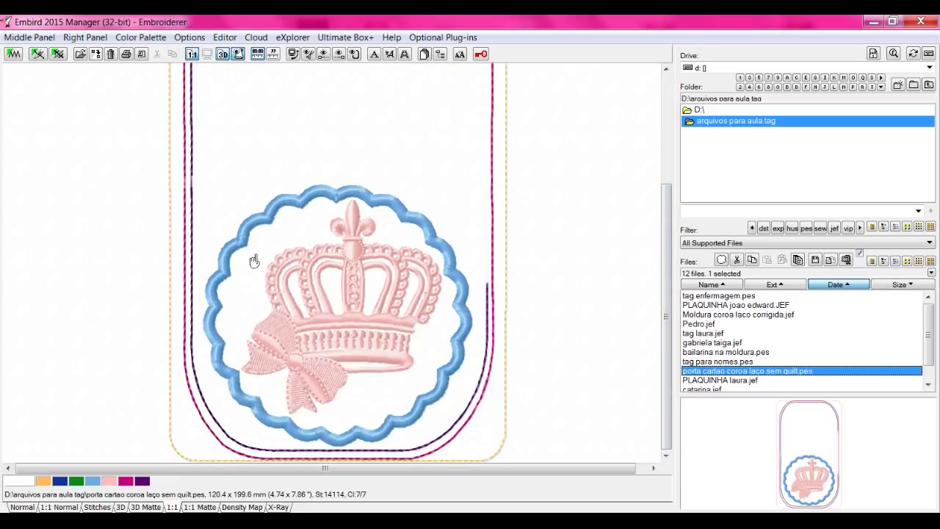
click(13, 54)
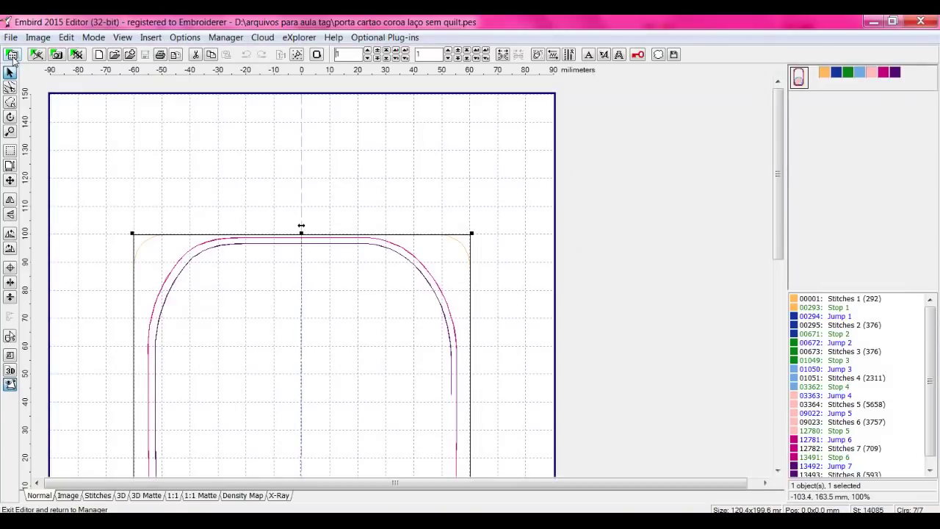
drag(781, 176, 786, 327)
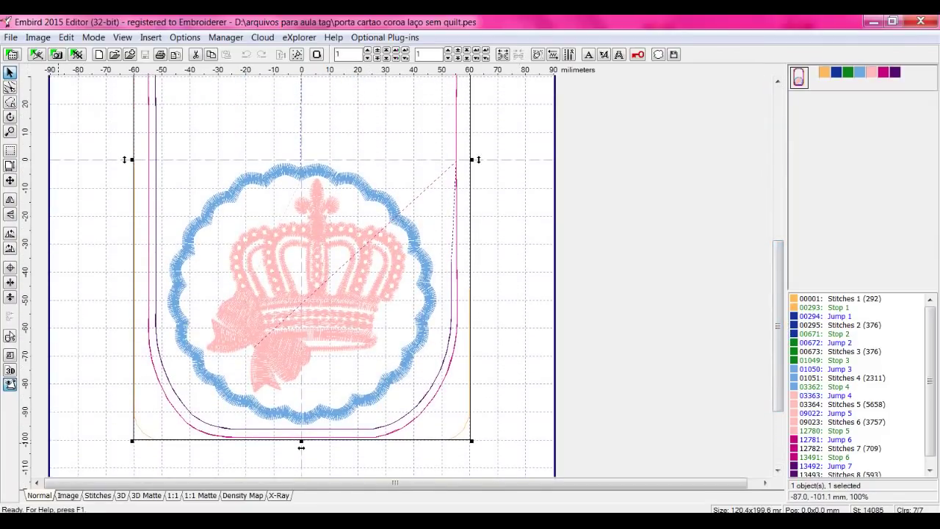
click(121, 495)
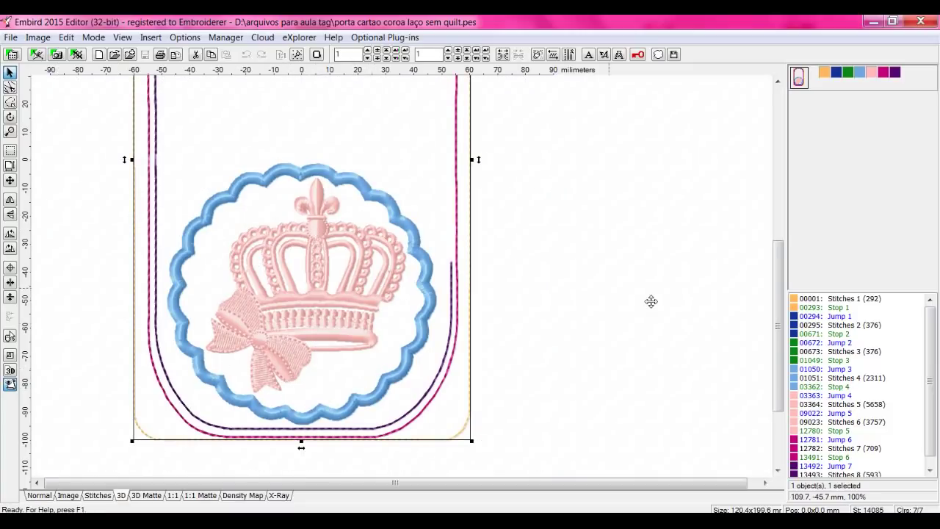
Separate all items of the card holder design and hide every one of its objects.
right_click(796, 353)
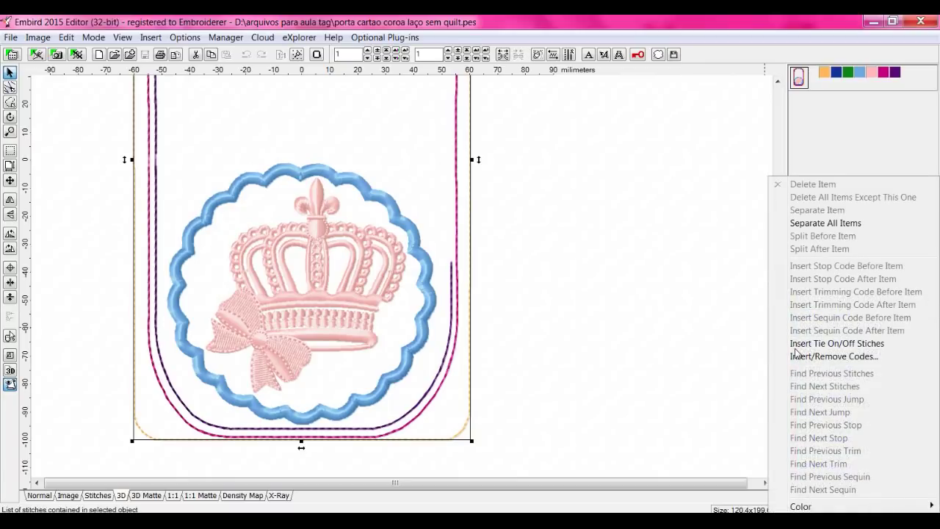
click(808, 224)
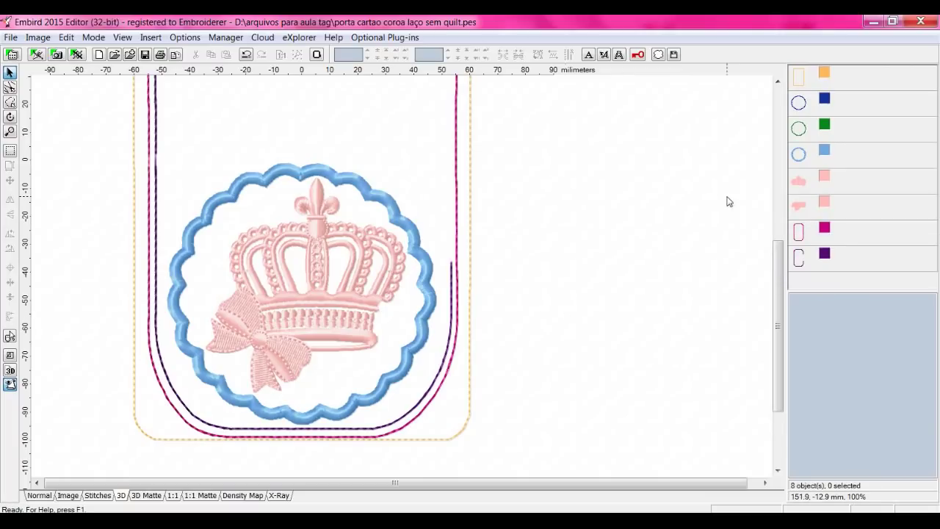
click(824, 100)
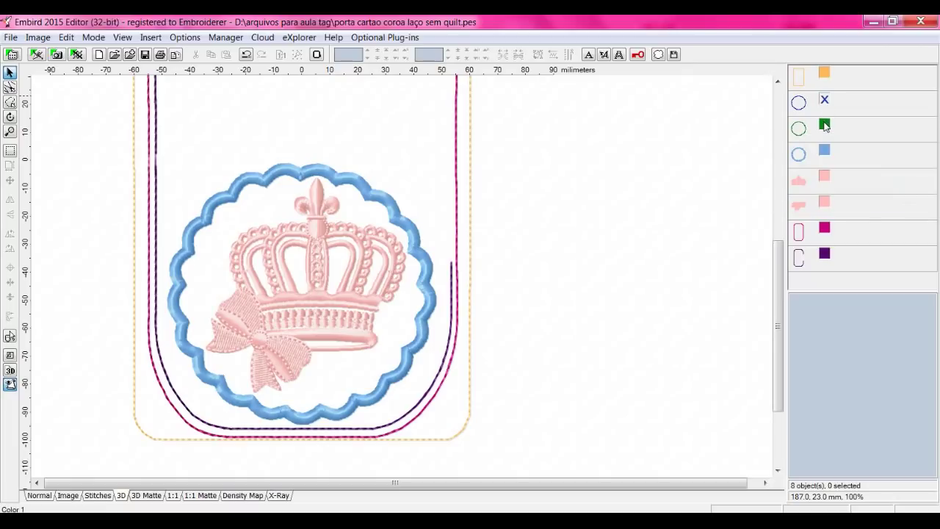
click(825, 126)
click(824, 152)
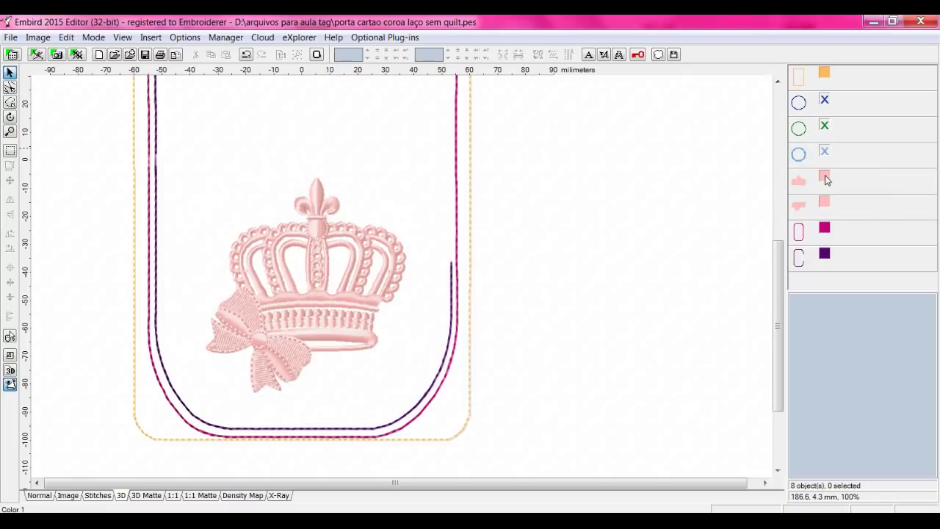
click(825, 179)
click(826, 203)
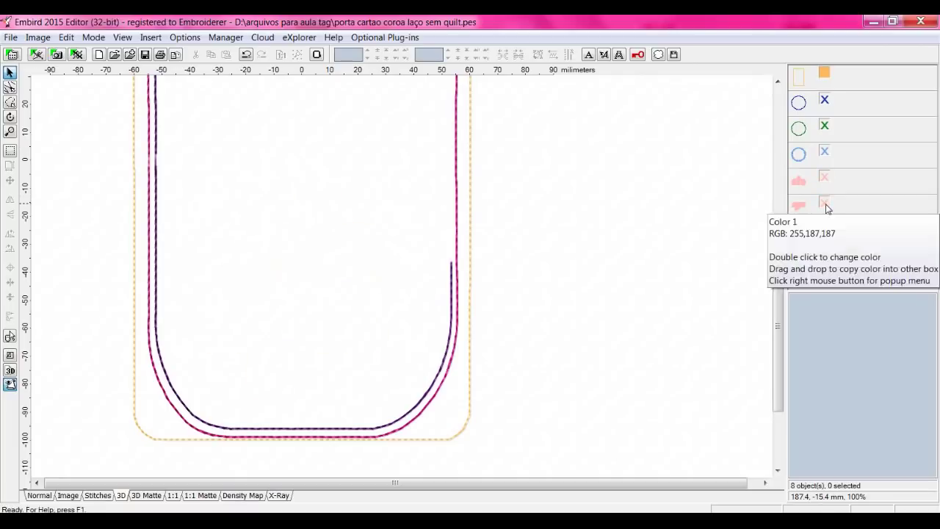
click(825, 229)
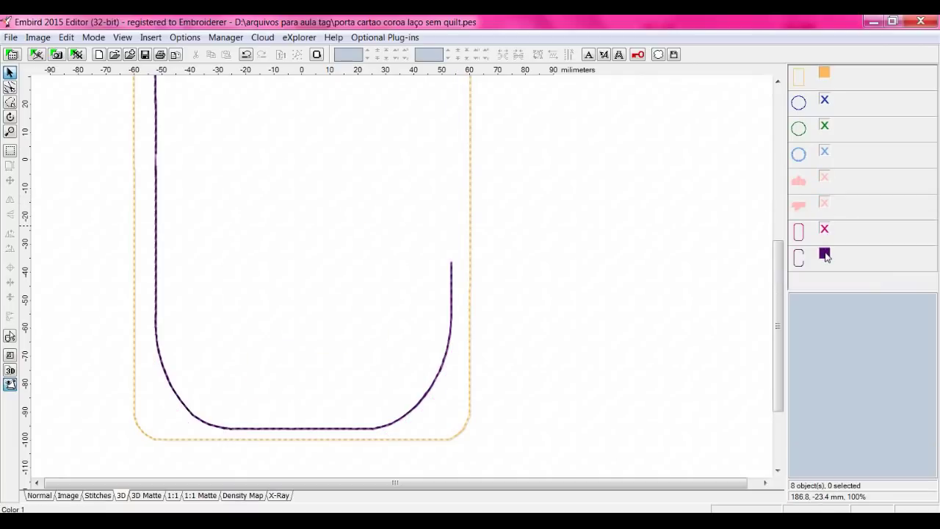
click(826, 255)
click(824, 73)
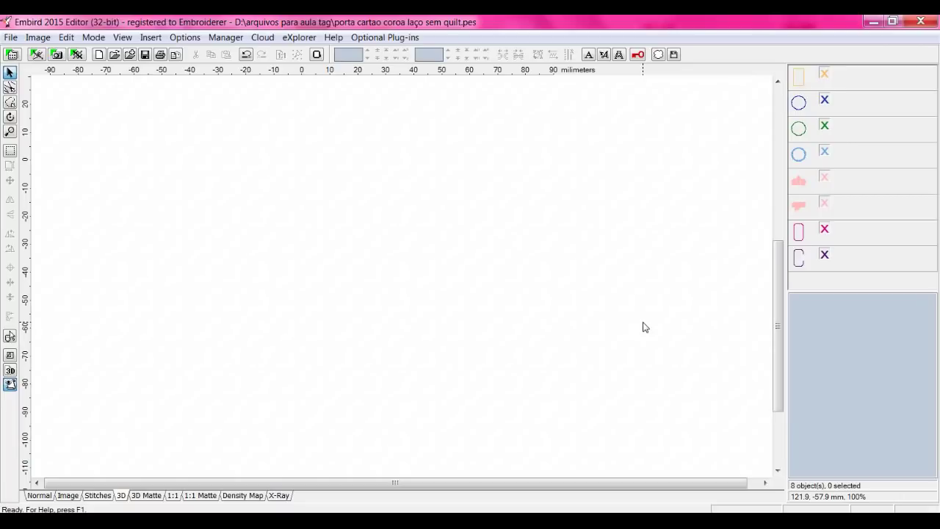
Show the dark blue outline, green outline, light blue satin border, crown and bow one after another.
click(825, 100)
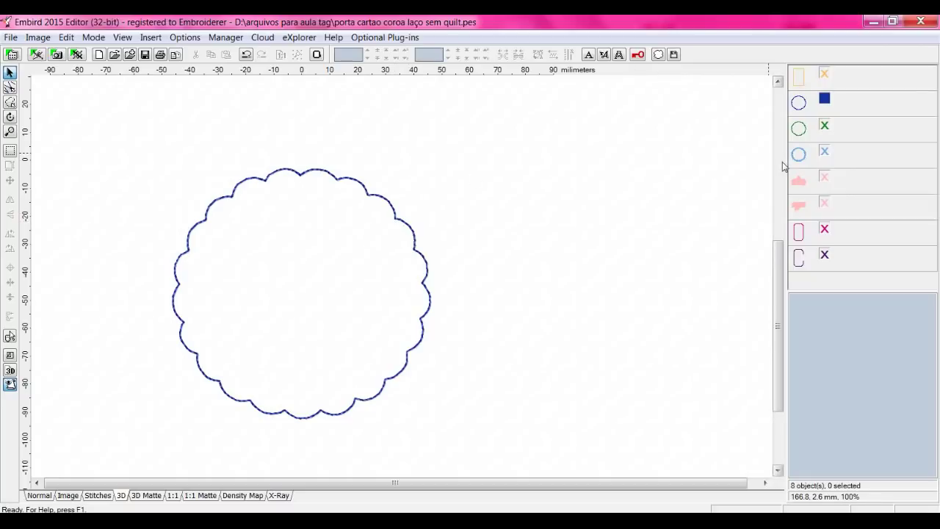
click(824, 129)
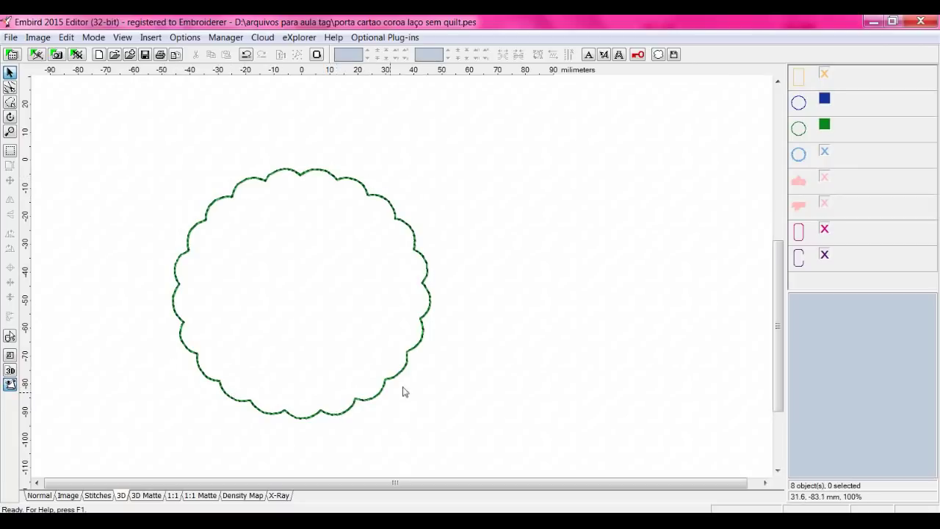
click(825, 155)
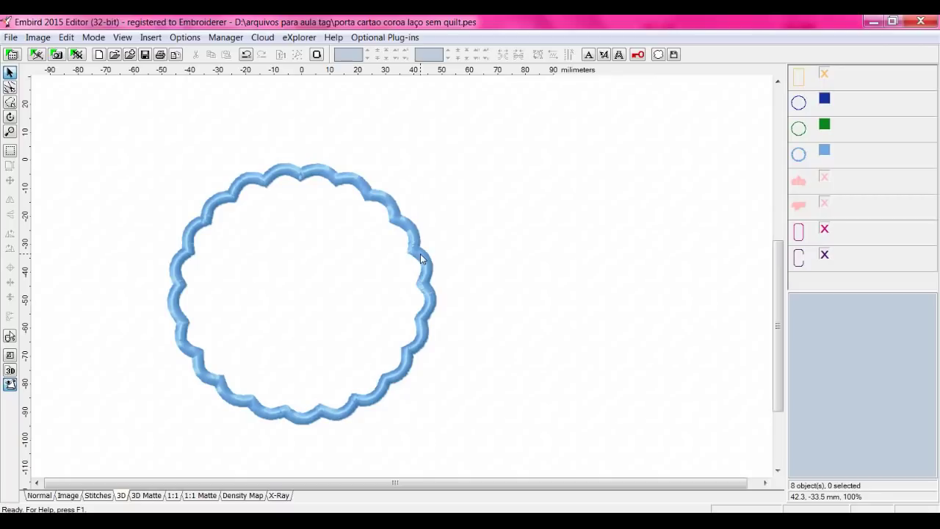
click(822, 180)
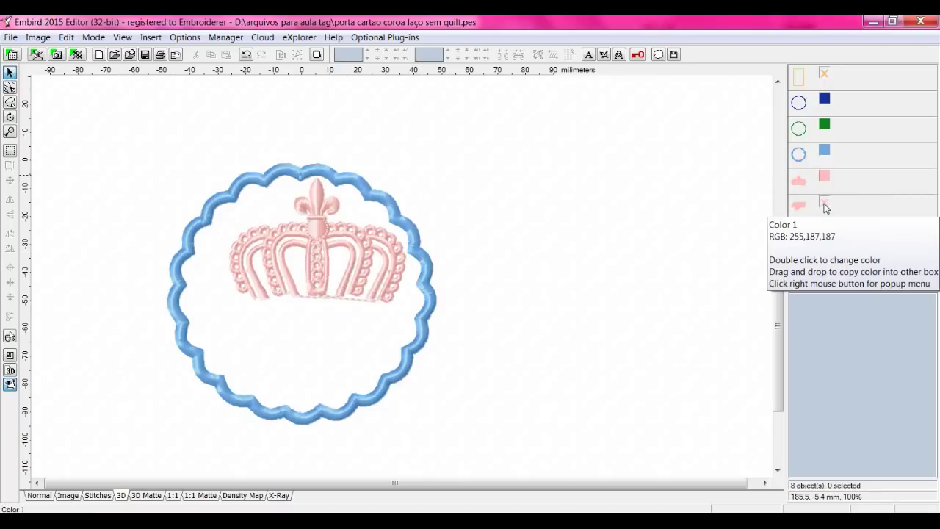
click(824, 206)
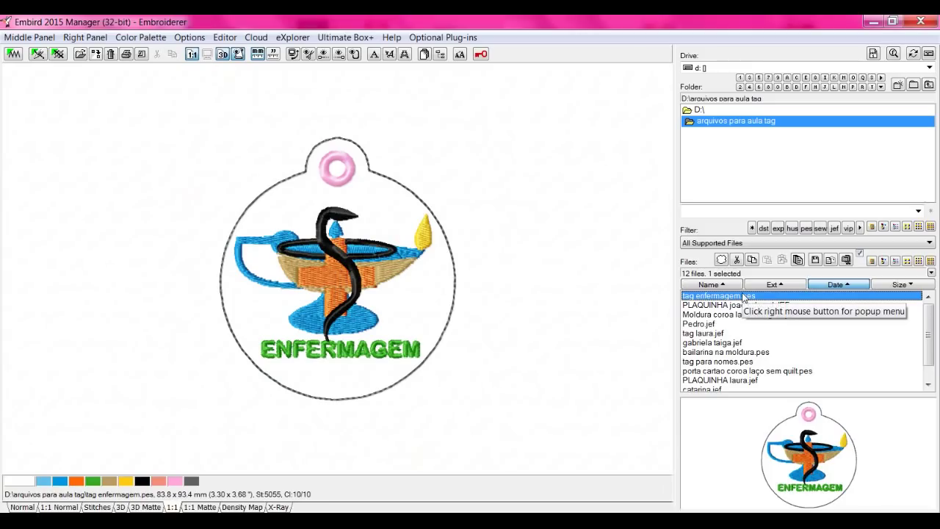
Open tag enfermagem.pes in the Editor and display the whole tag in 3D view.
mouse_move(743, 297)
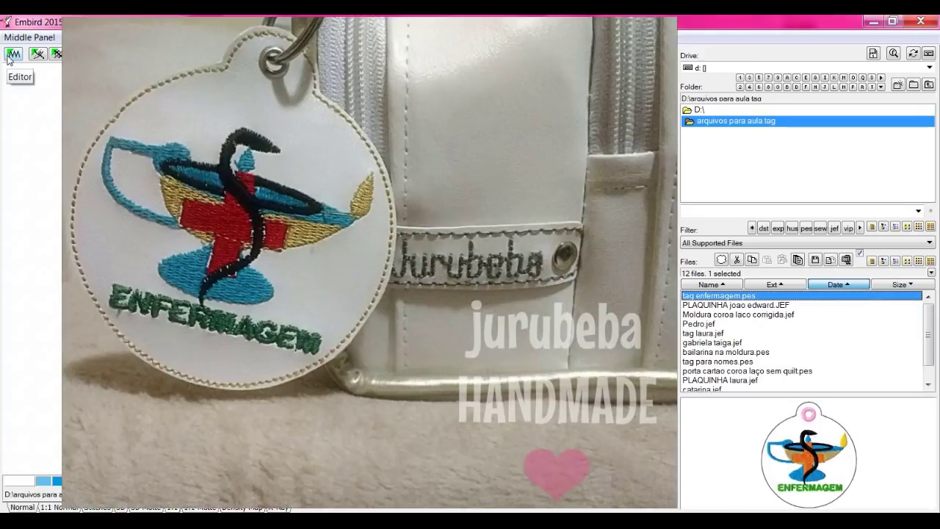
click(12, 54)
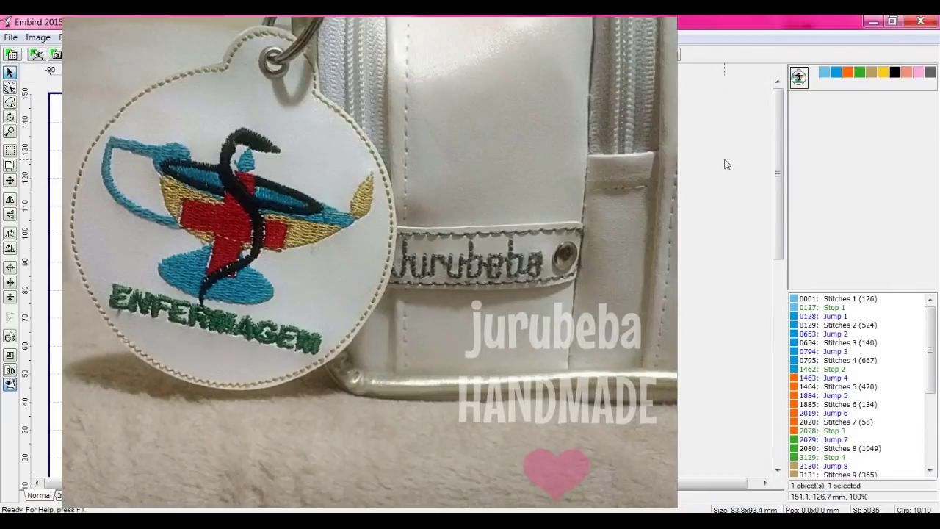
drag(782, 180, 788, 287)
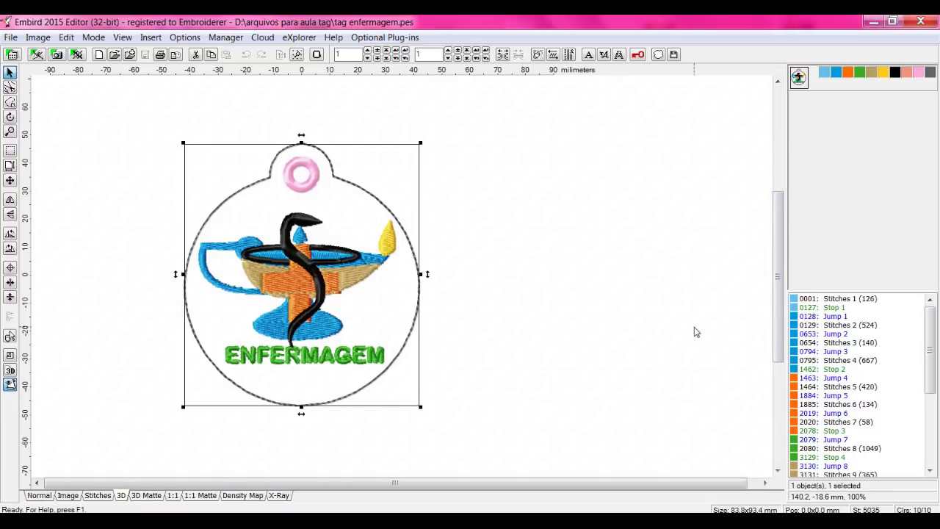
Separate all items of the tag design and join the lamp, cross, flame, snake and ENFERMAGEM lettering objects into one object.
right_click(795, 323)
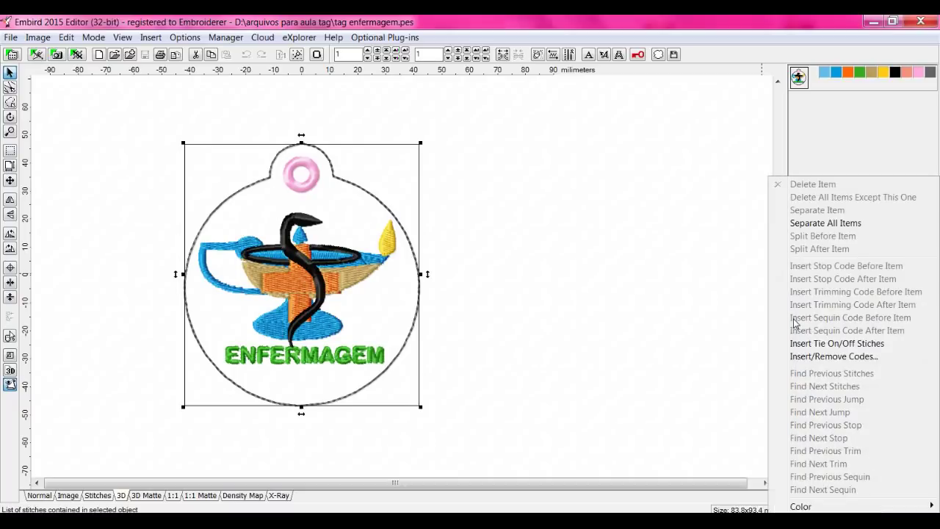
click(811, 229)
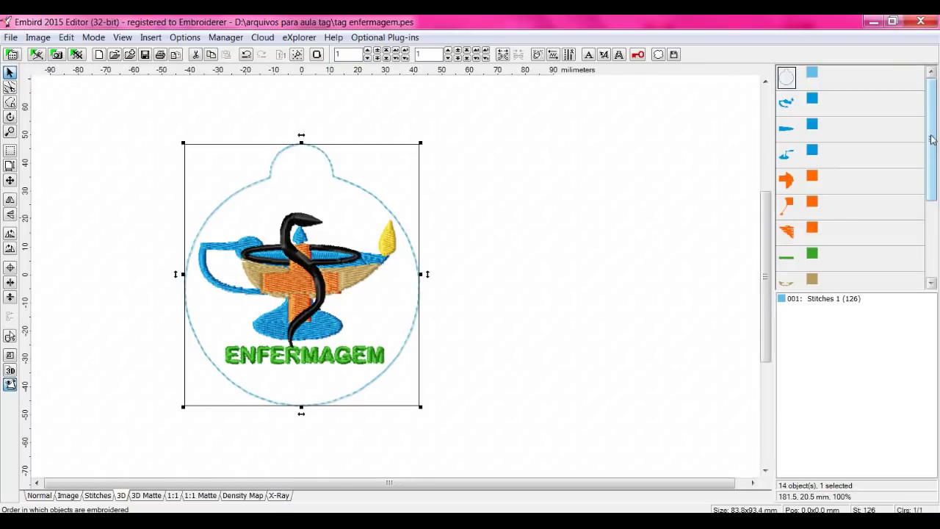
click(820, 101)
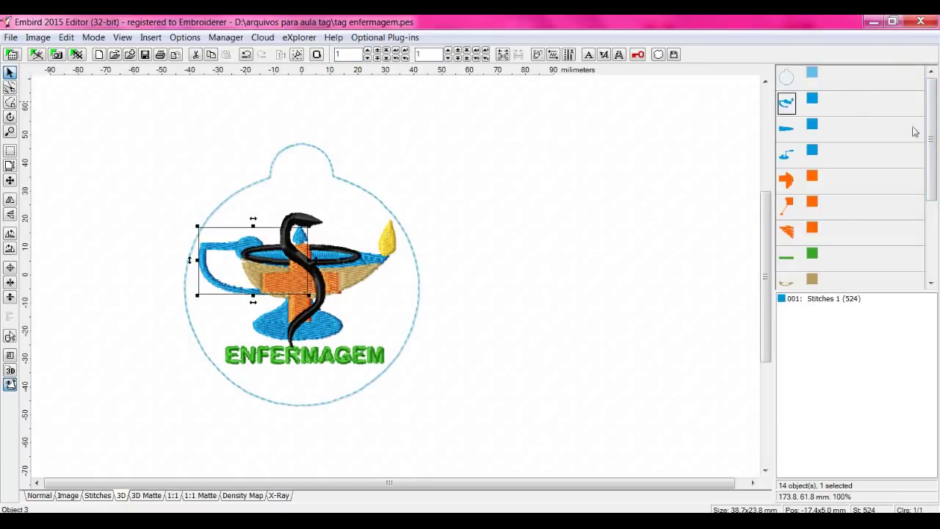
drag(934, 155, 935, 232)
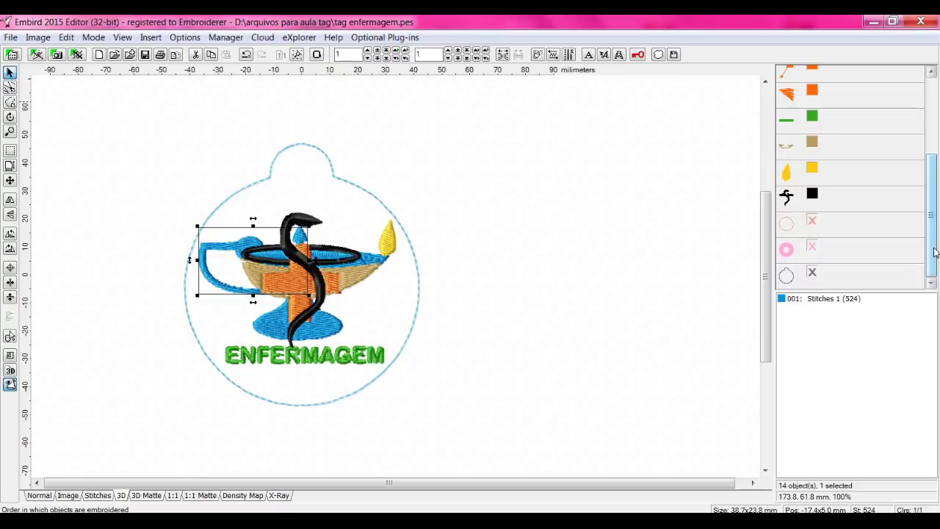
shift+click(786, 197)
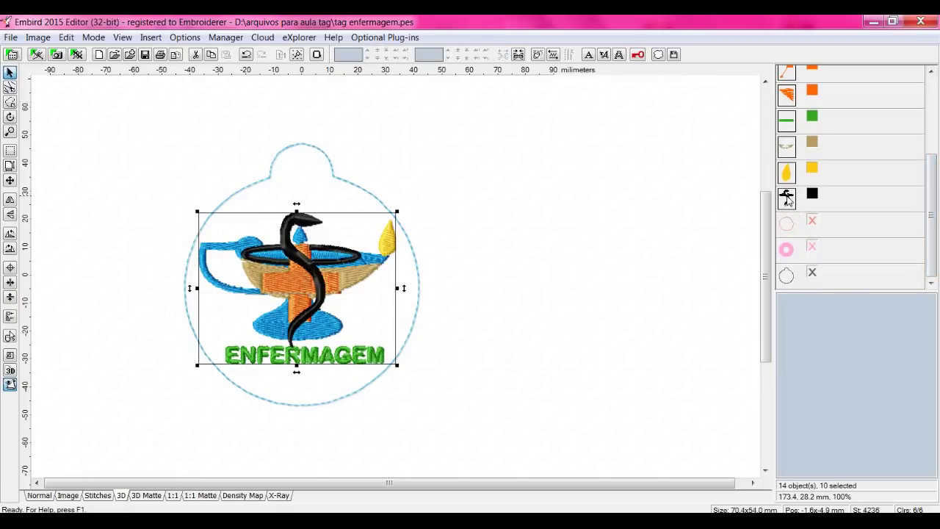
click(519, 56)
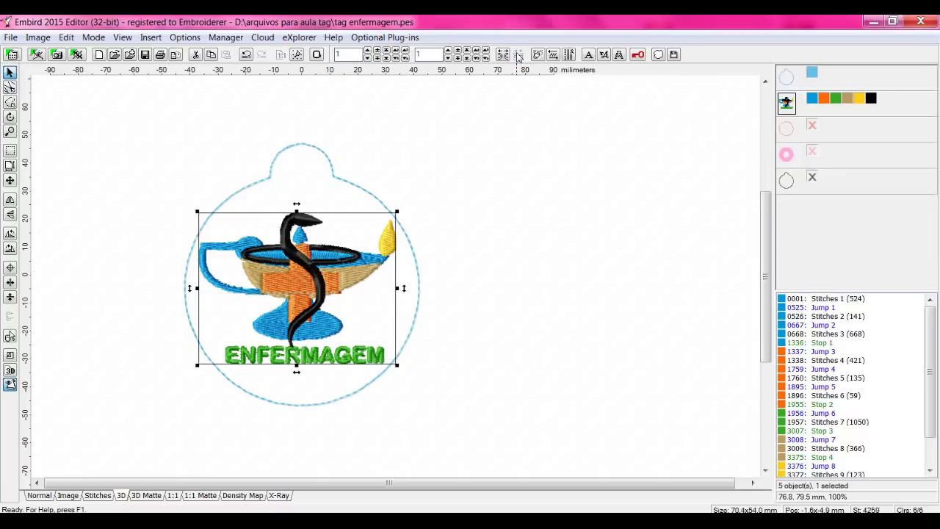
click(556, 285)
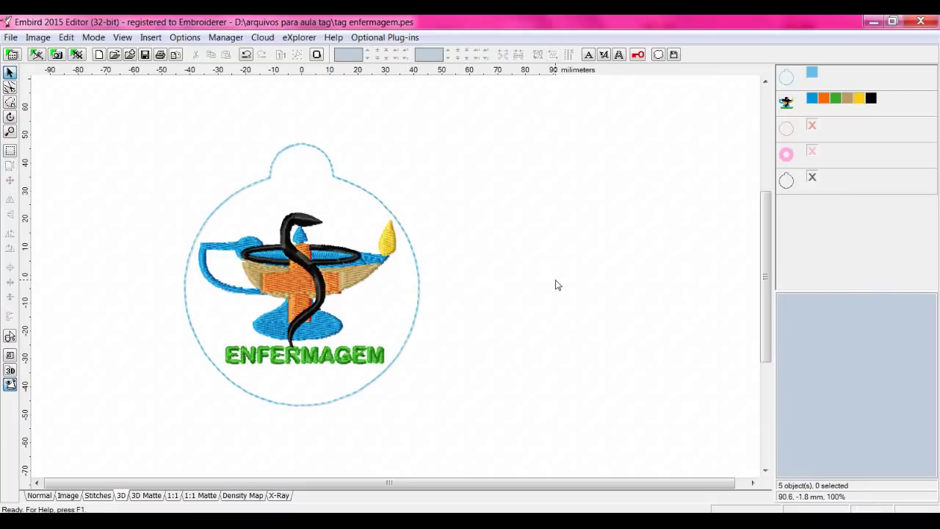
Highlight the light blue outline and the joined lamp motif, and show the small red circle, pink ring and dark outer outline in turn.
click(788, 78)
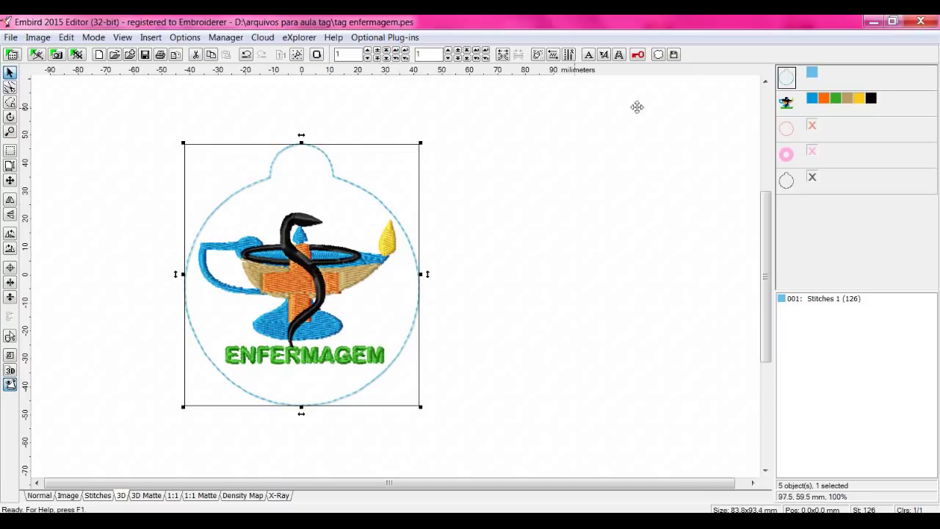
click(786, 104)
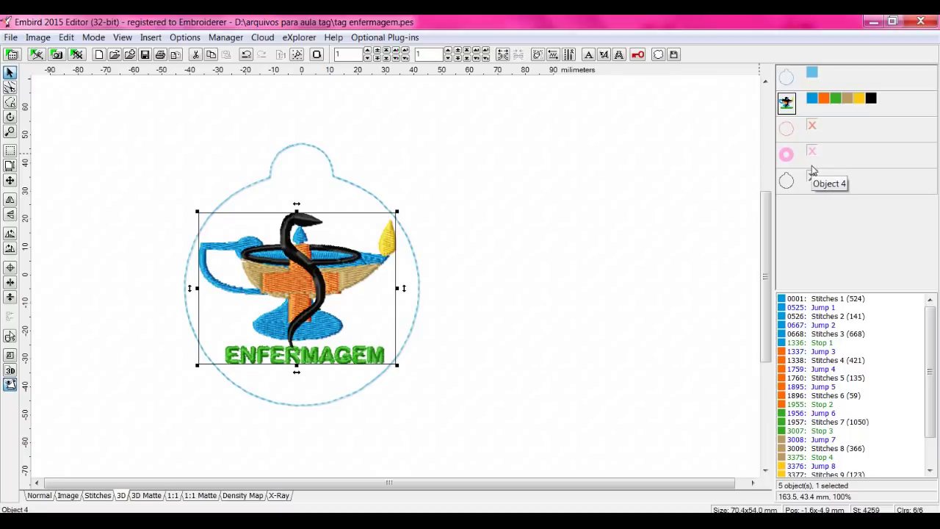
click(813, 127)
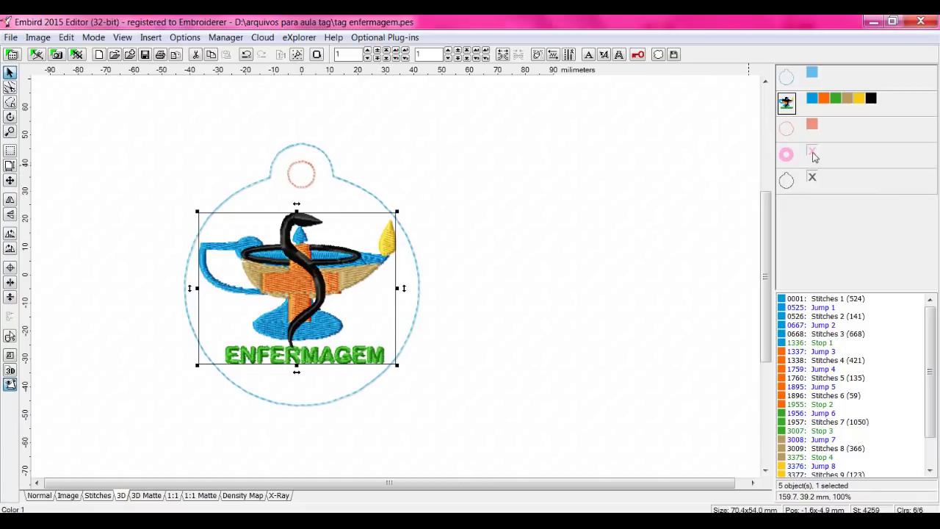
click(812, 153)
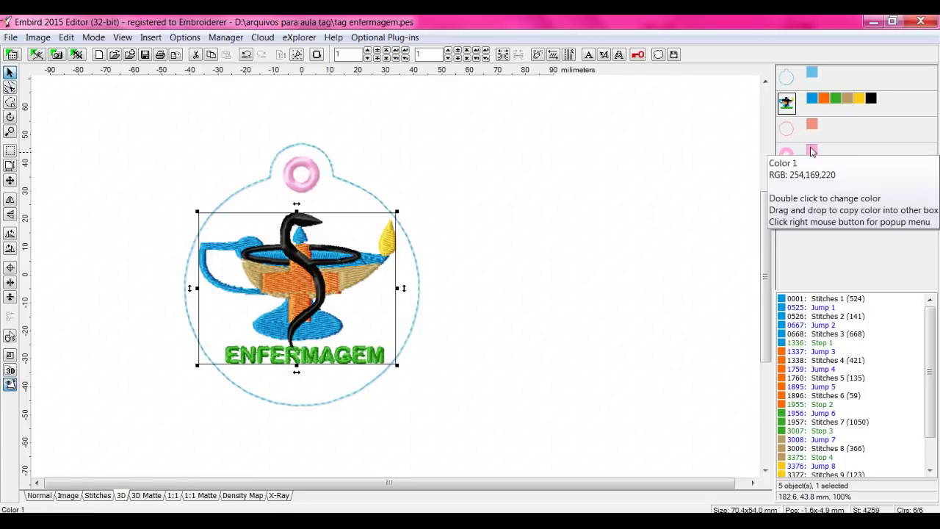
click(812, 152)
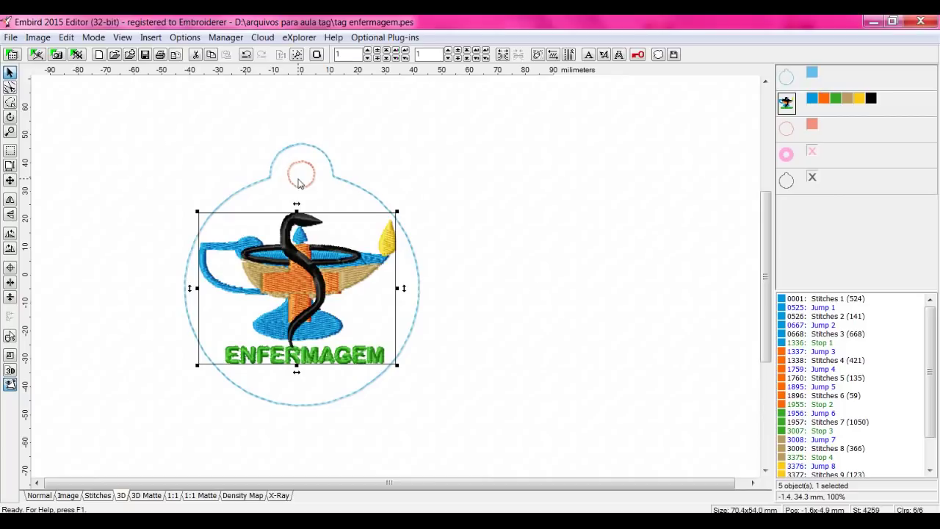
click(814, 153)
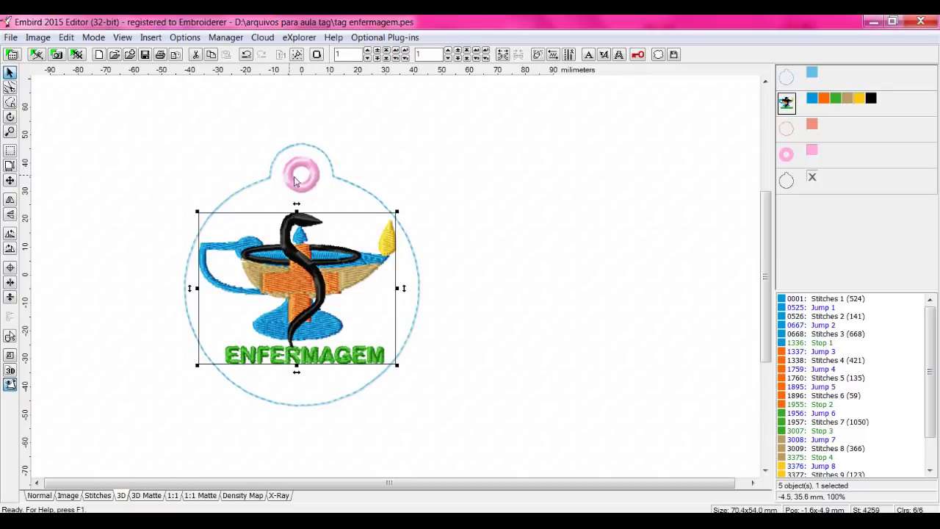
click(813, 178)
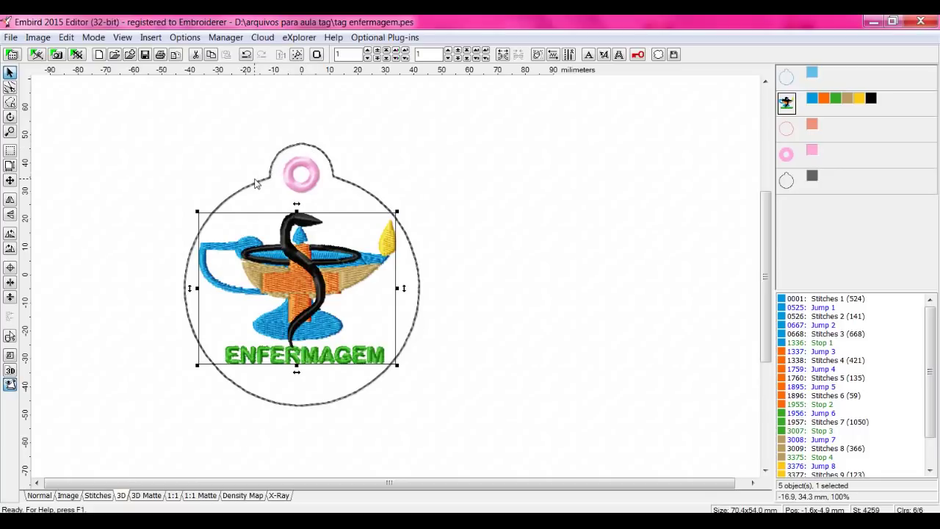
click(409, 417)
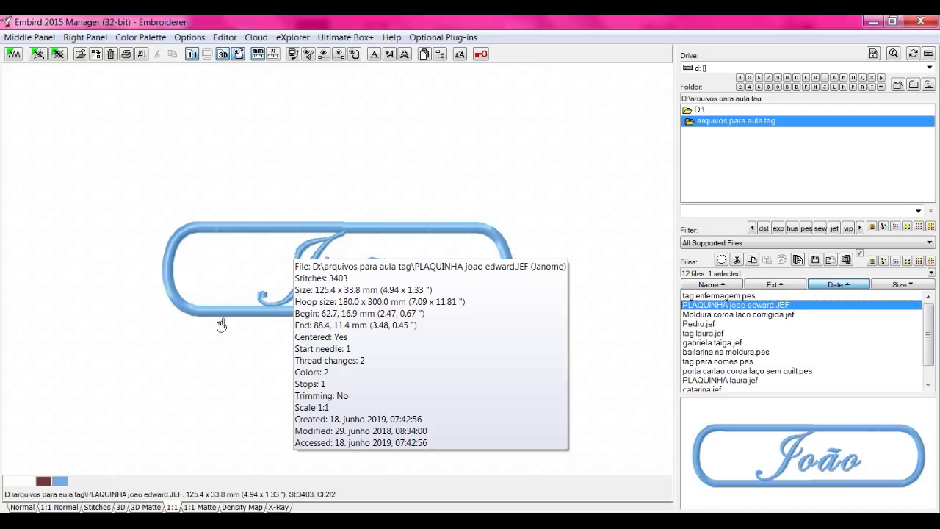
Open the PLAQUINHA name plate listed directly below tag enfermagem.pes in the Editor in 3D view and separate all its items.
mouse_move(262, 393)
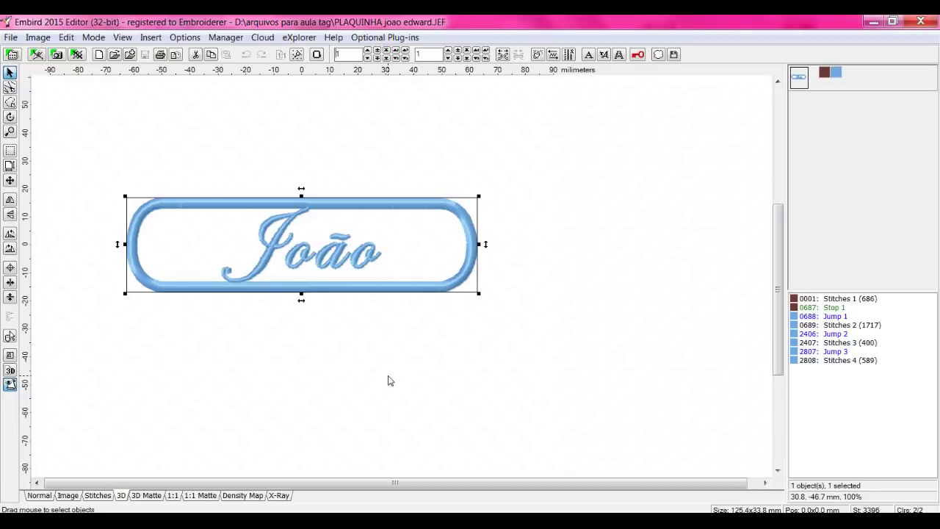
click(388, 379)
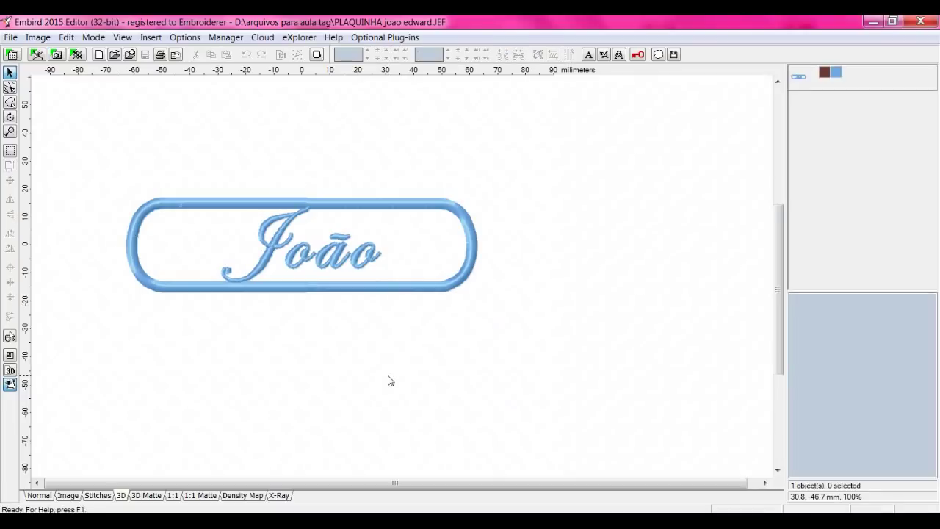
click(799, 77)
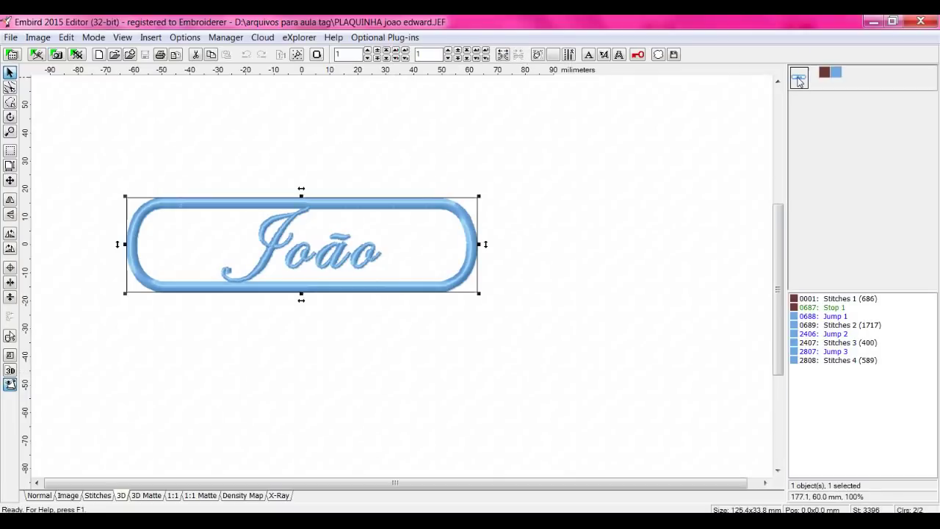
right_click(794, 334)
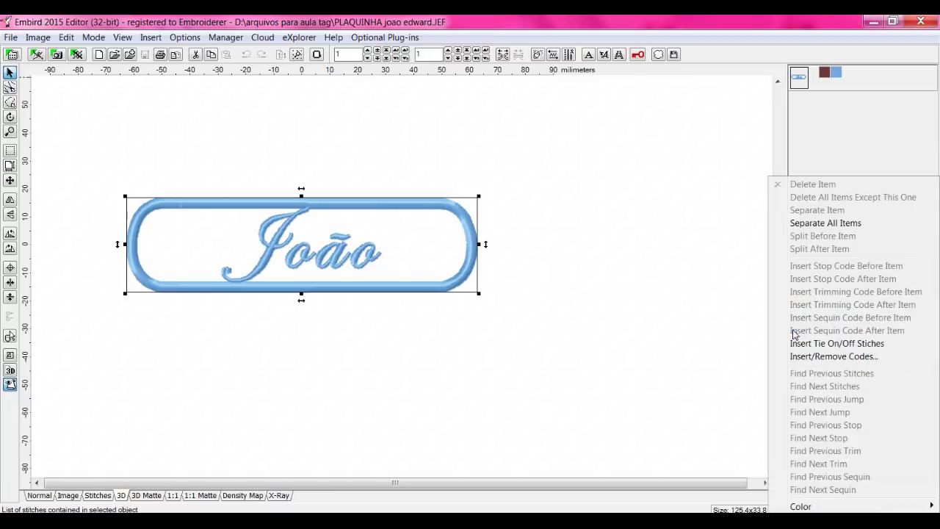
click(806, 226)
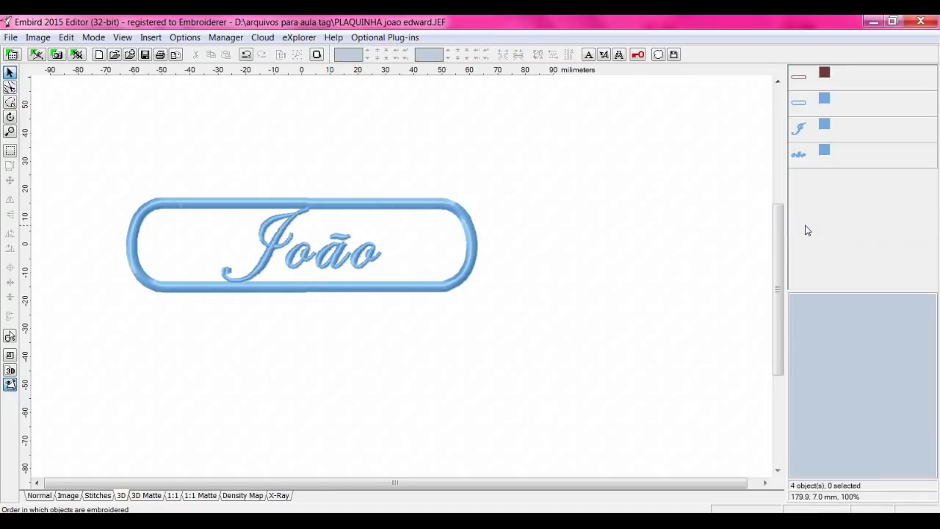
Hide the name plate's blue satin border and both lettering objects, leaving only the brown placement outline shown.
click(824, 101)
click(824, 126)
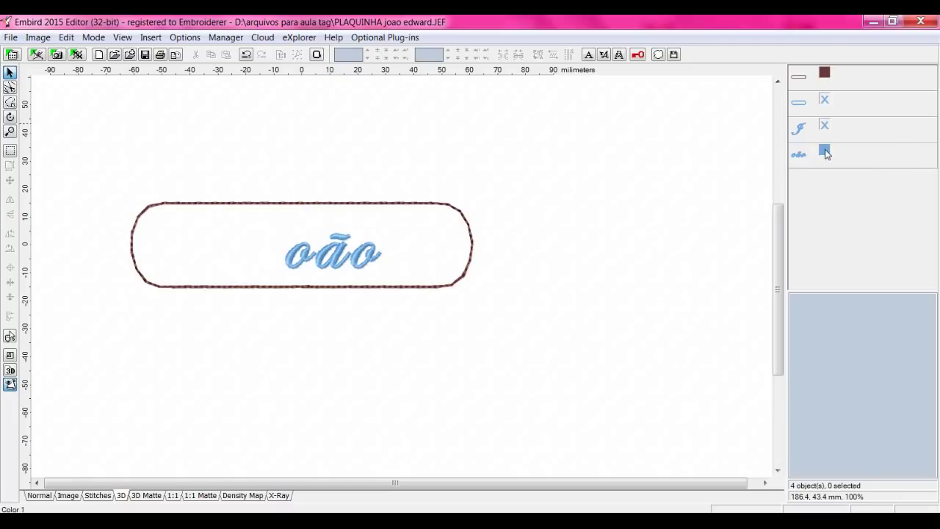
click(825, 152)
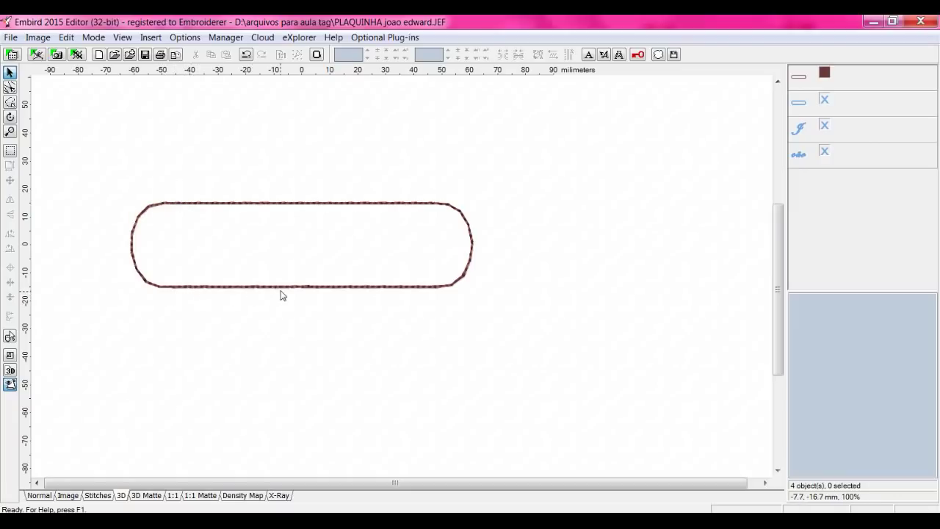
Show the name plate's blue satin border again, followed by its initial letter and the remaining lettering.
click(824, 101)
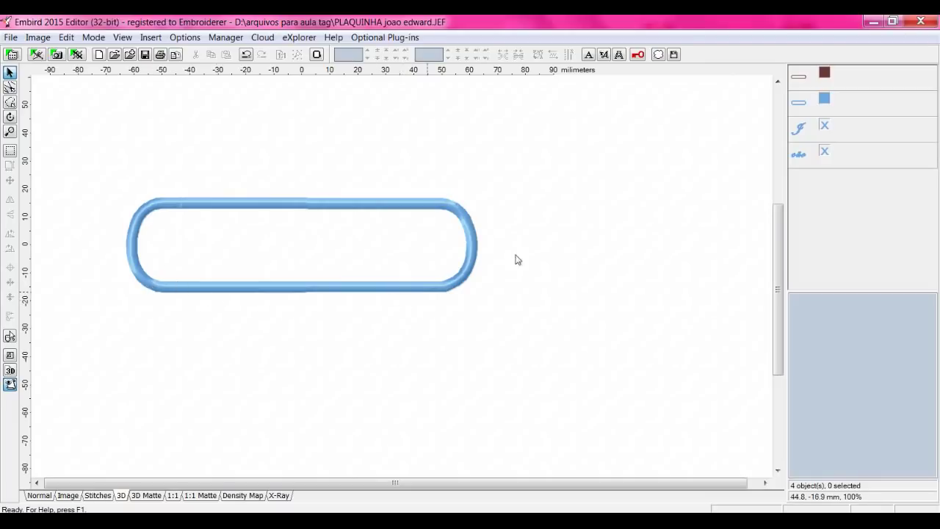
click(824, 128)
click(824, 153)
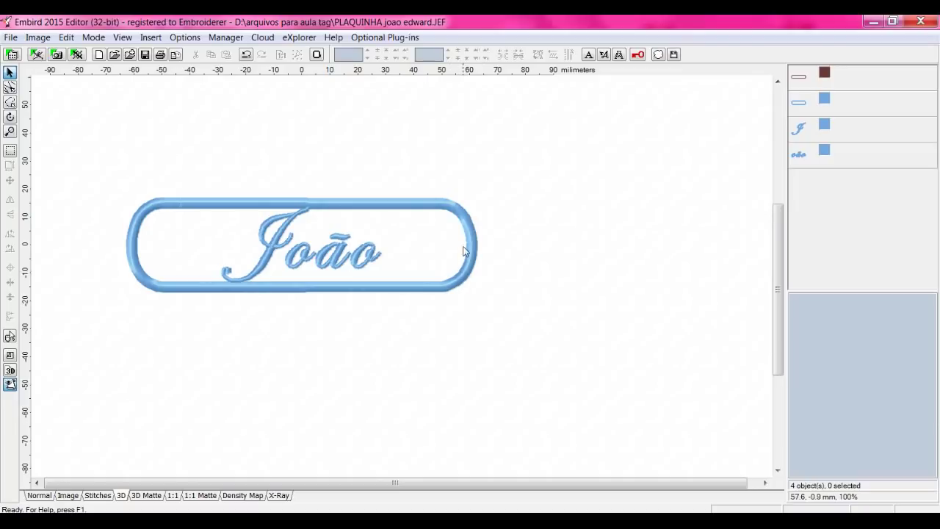
click(398, 214)
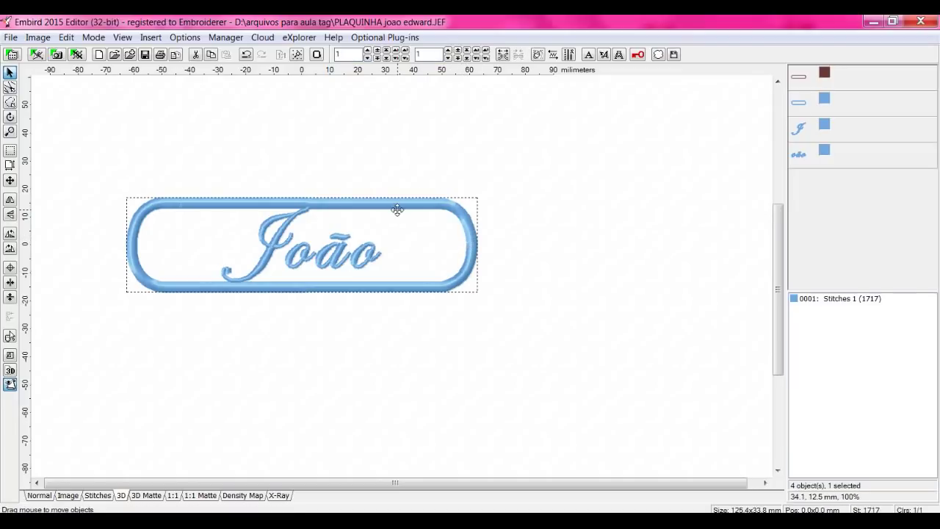
click(443, 349)
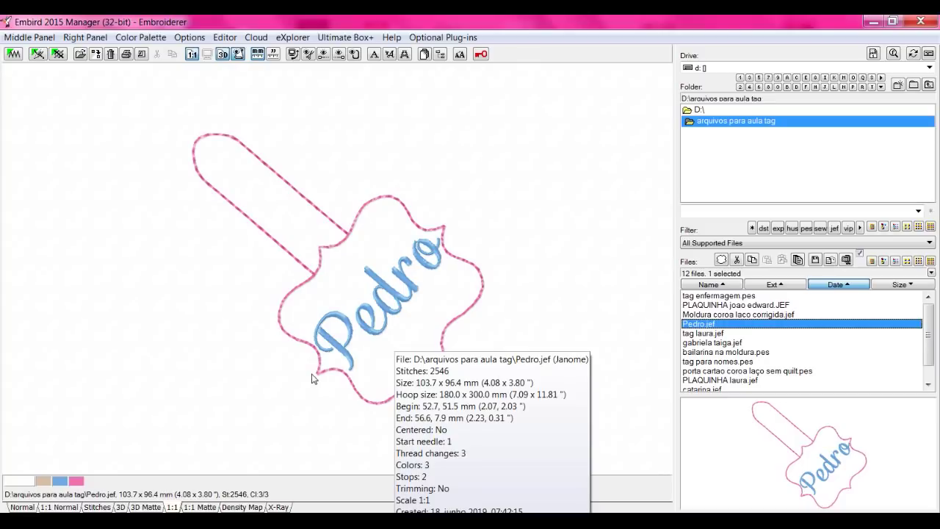
Open the selected strap name tag design in the Editor, display it in 3D view and separate all its items.
mouse_move(528, 239)
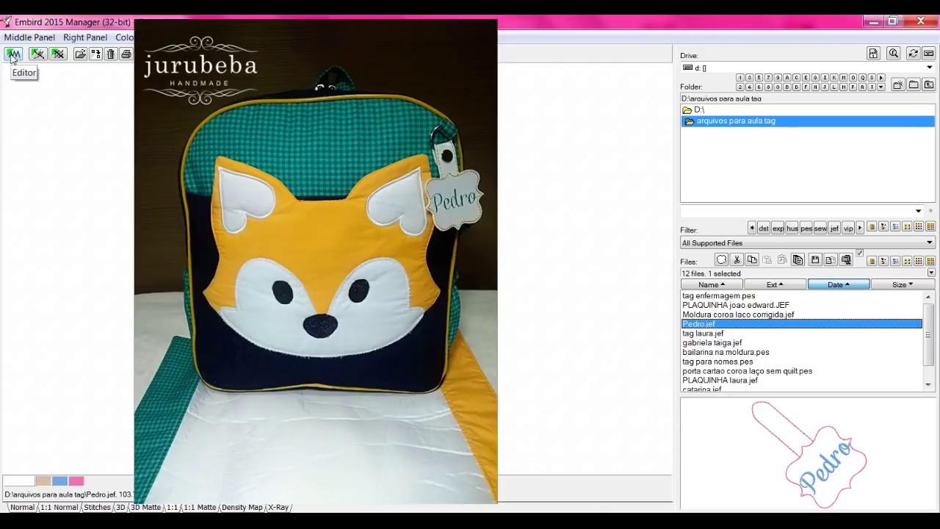
click(13, 56)
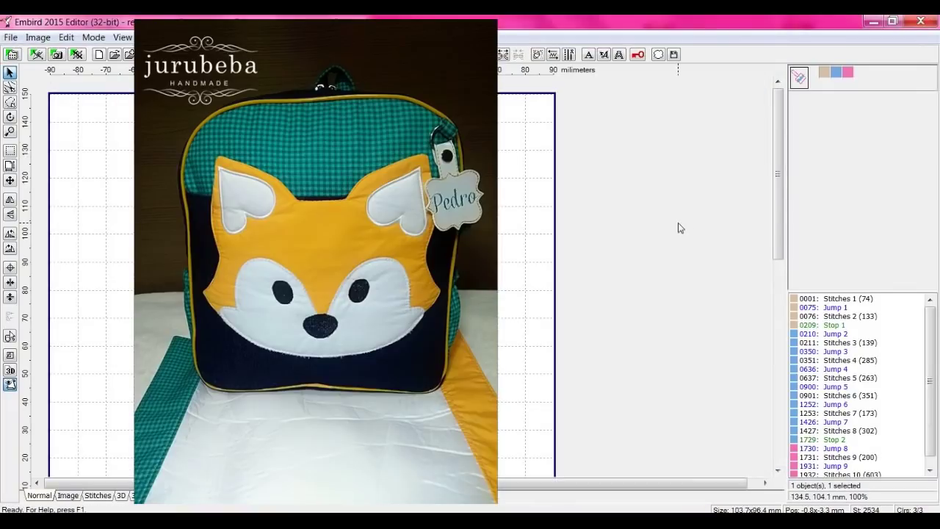
drag(776, 168, 783, 281)
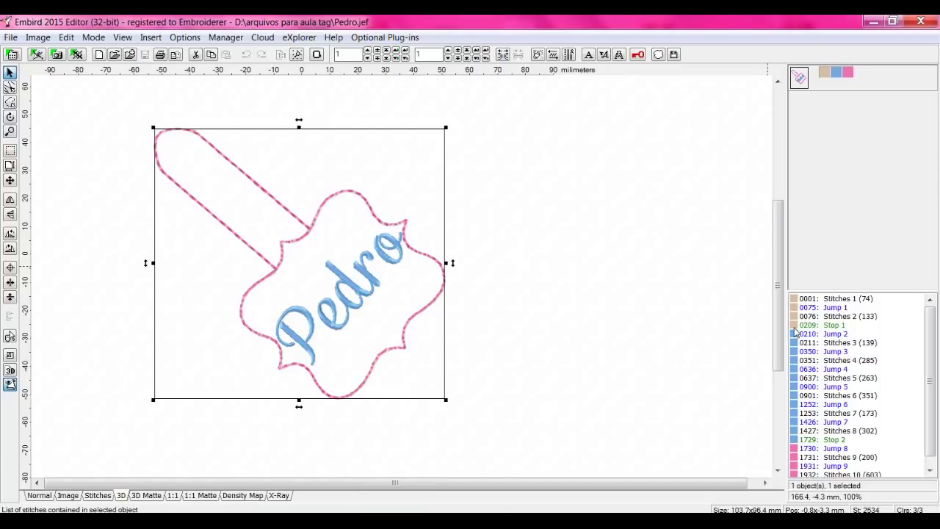
right_click(796, 332)
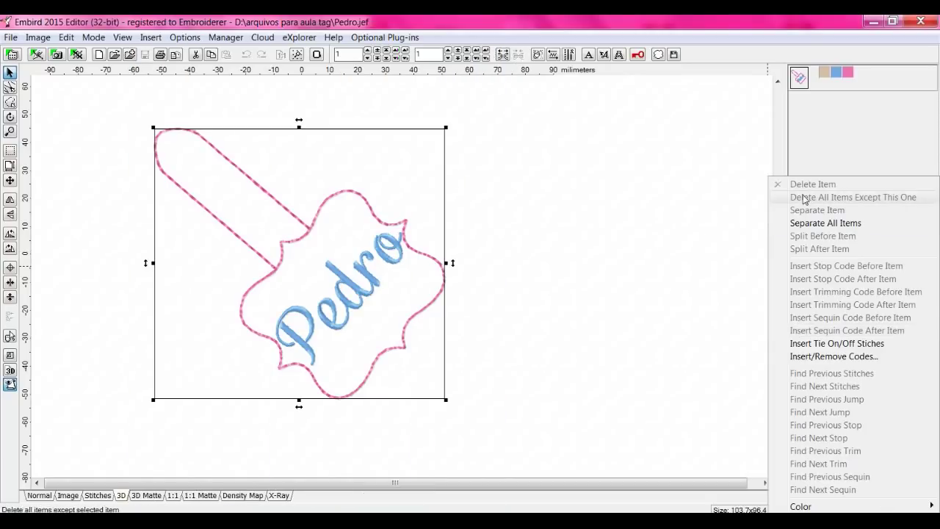
click(805, 223)
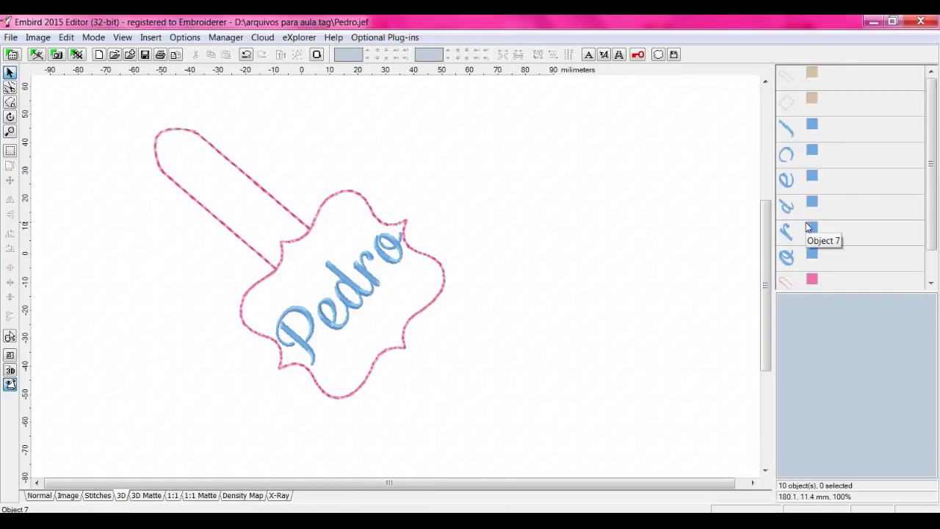
Join the six blue lettering objects of the strap name tag into one object.
click(784, 129)
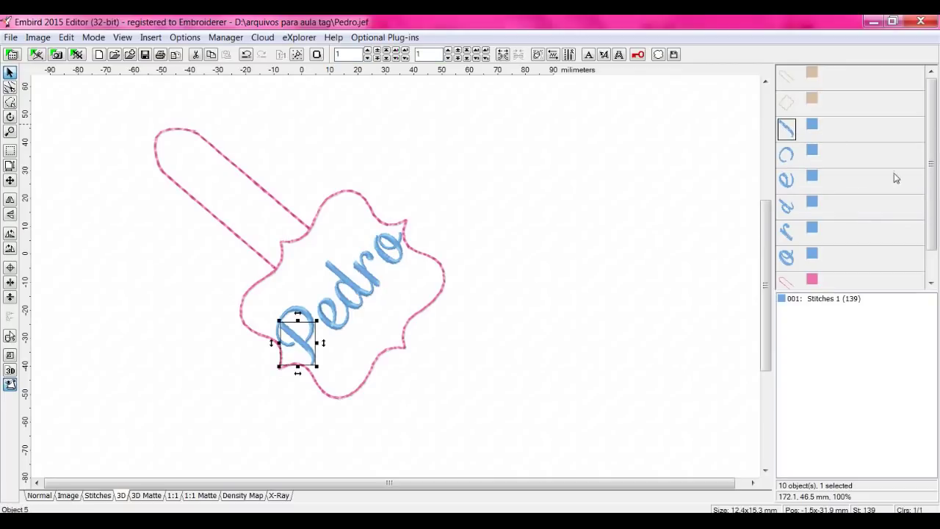
shift+click(786, 256)
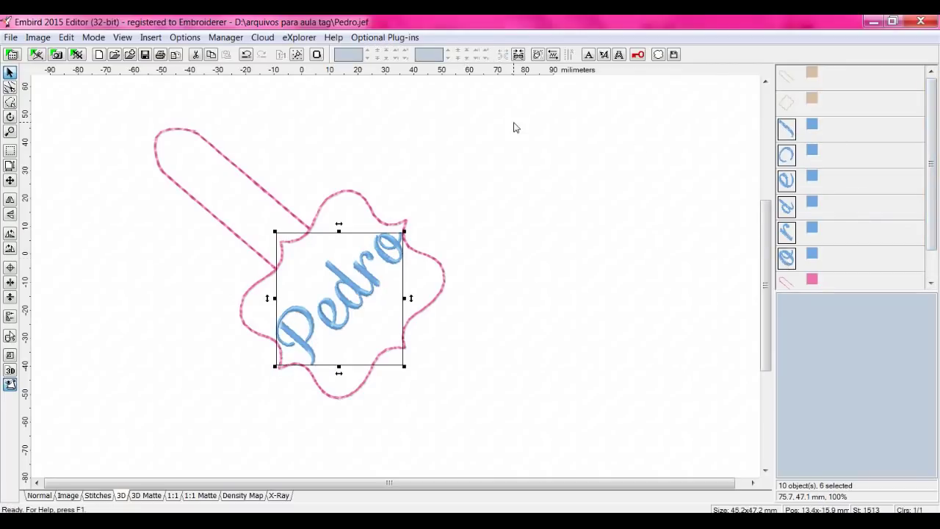
click(518, 54)
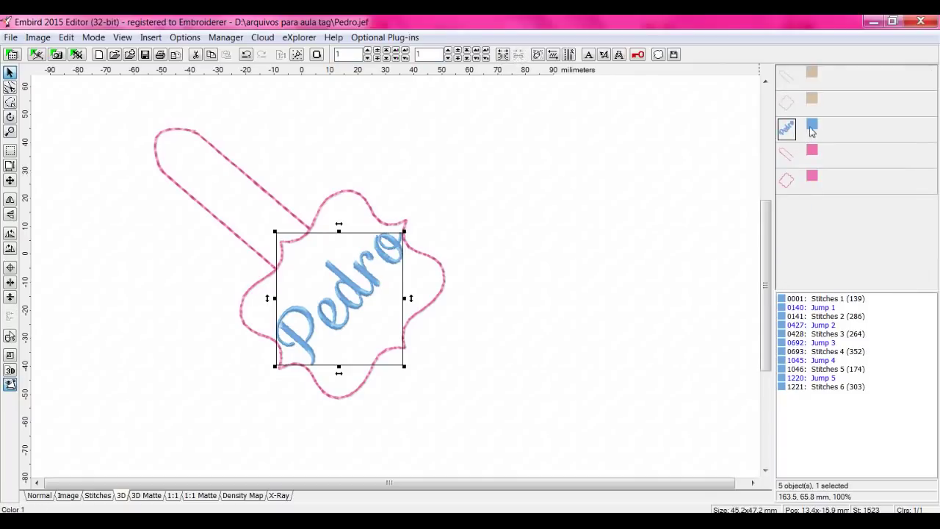
Hide the strap name tag's blue lettering and both pink outlines, leaving only the beige placement outlines shown.
click(811, 126)
click(812, 151)
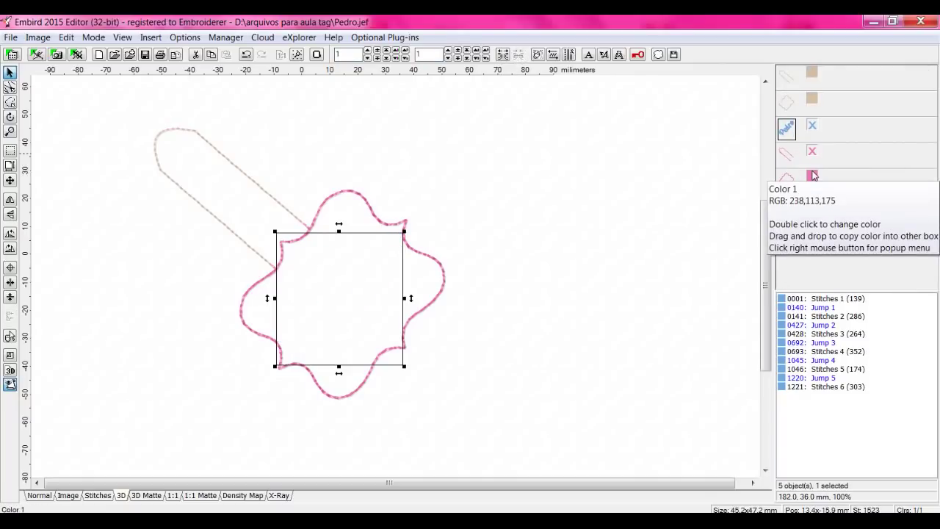
click(813, 176)
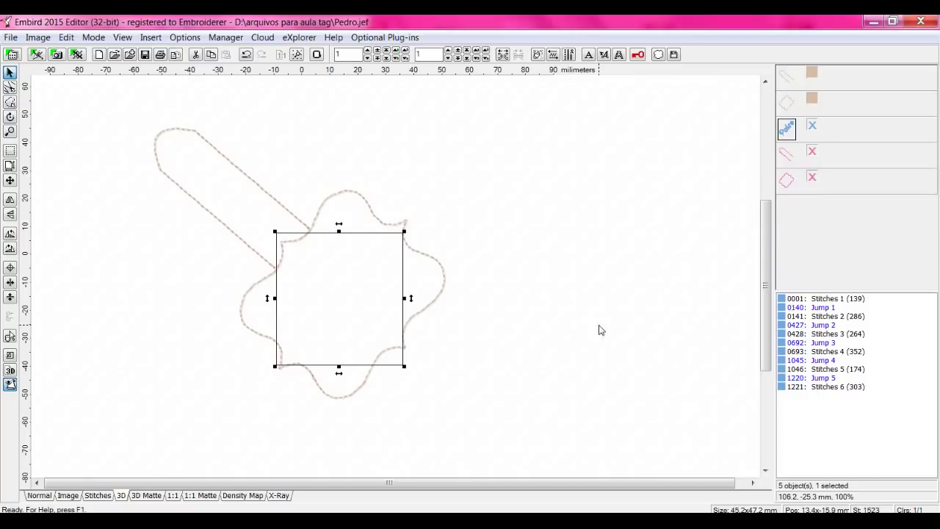
click(546, 311)
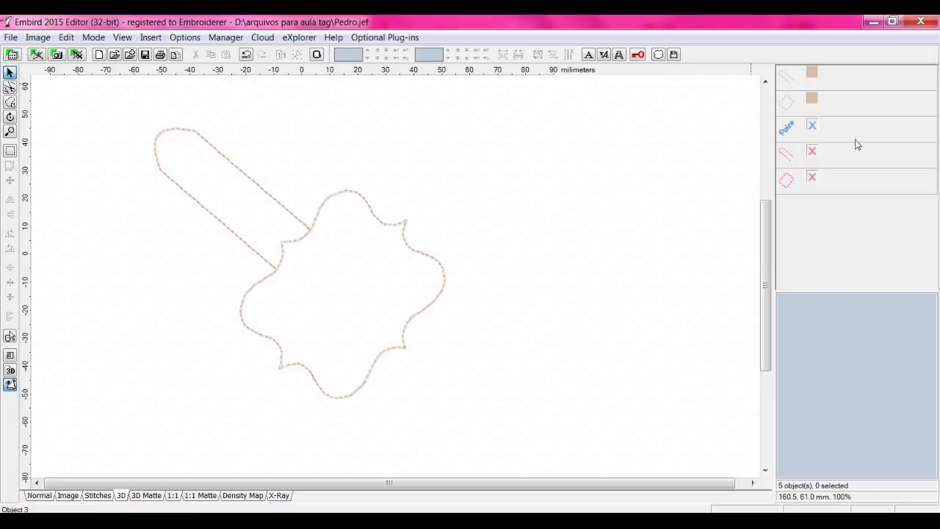
Show the tag's blue lettering again, followed by the pink strap outline and the pink tag outline.
click(813, 127)
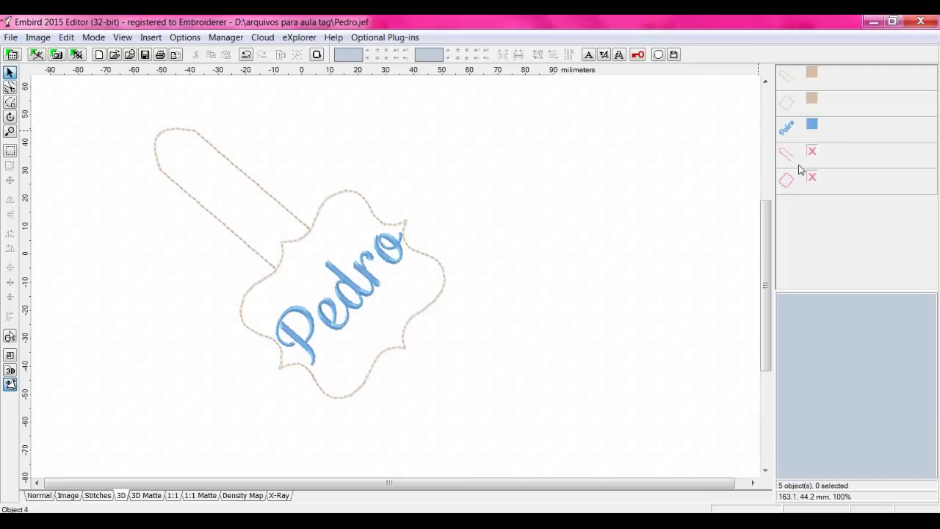
click(811, 151)
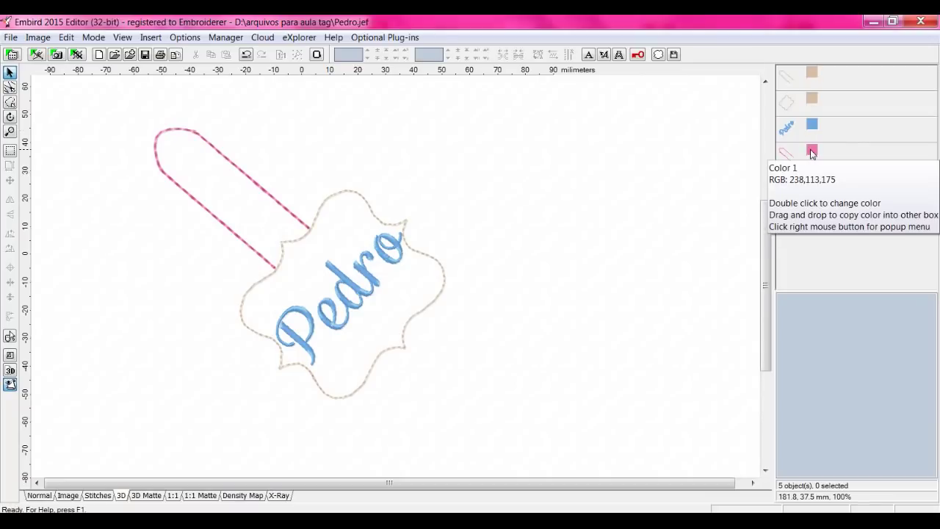
click(812, 177)
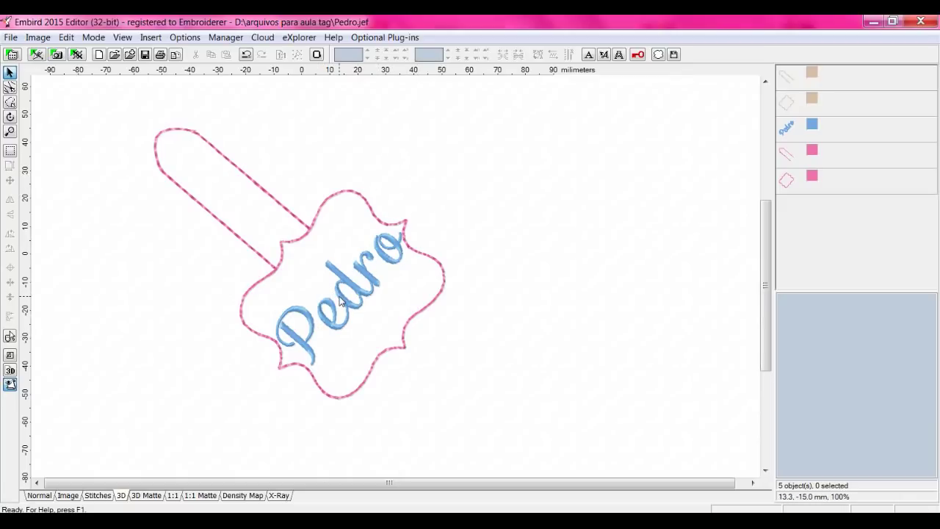
click(392, 402)
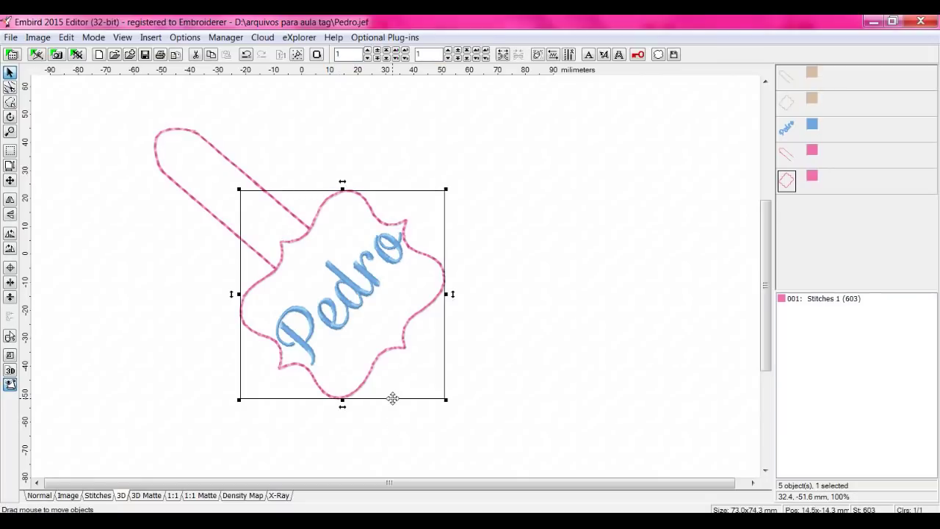
click(488, 380)
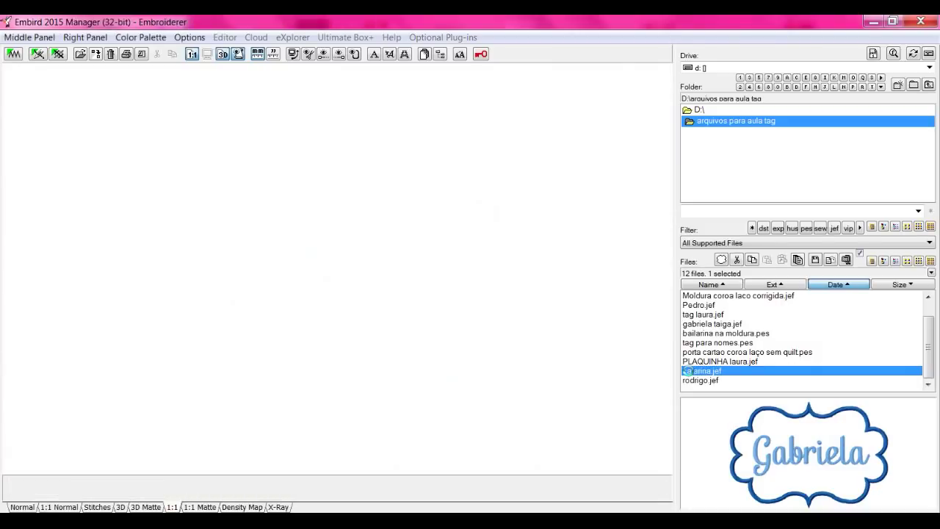
Open the oval name patch design with the navy lettering in the Editor and separate all its items.
click(691, 371)
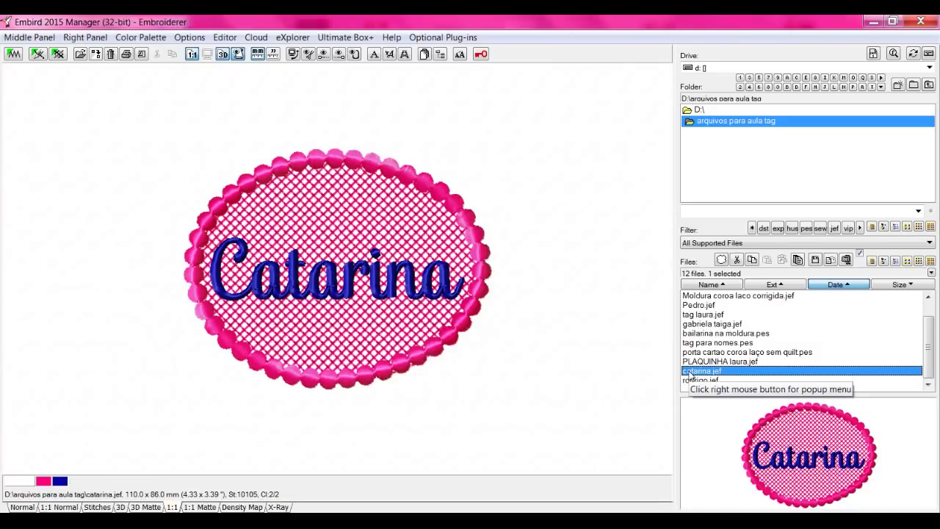
mouse_move(692, 376)
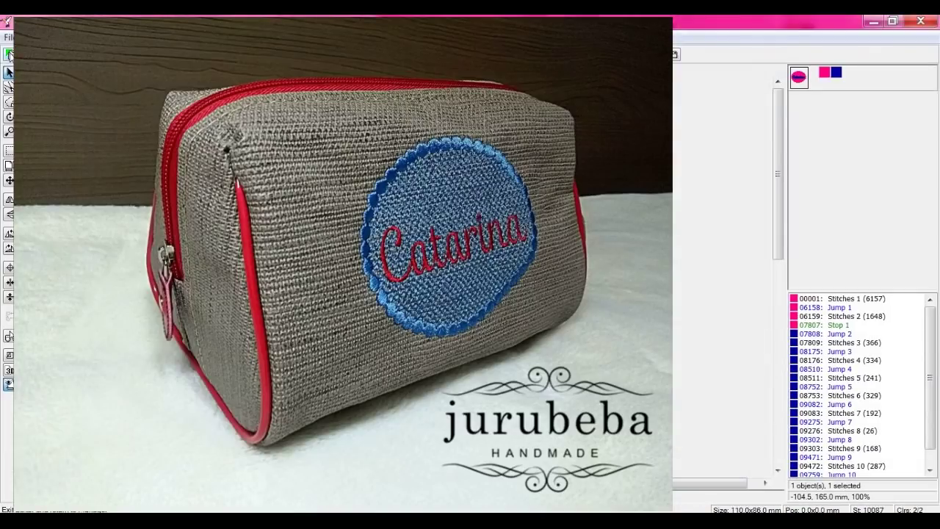
drag(779, 201, 796, 308)
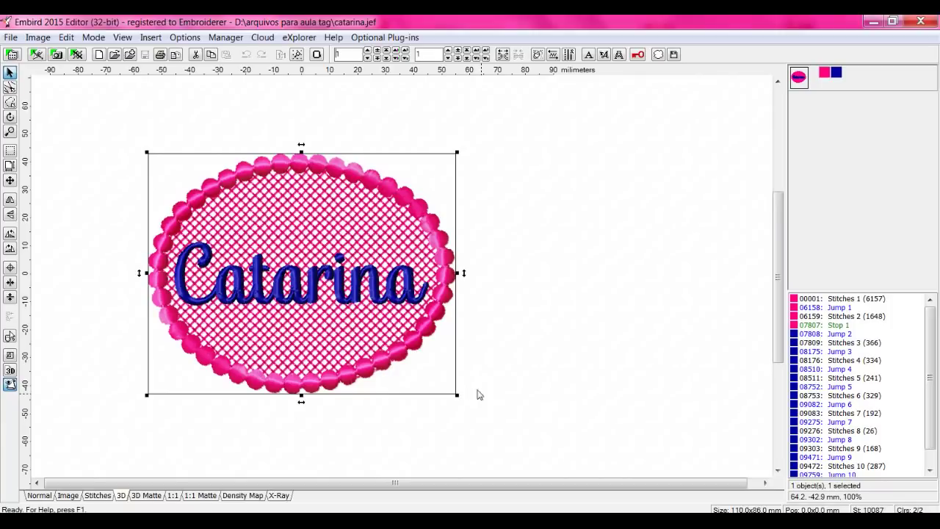
click(797, 352)
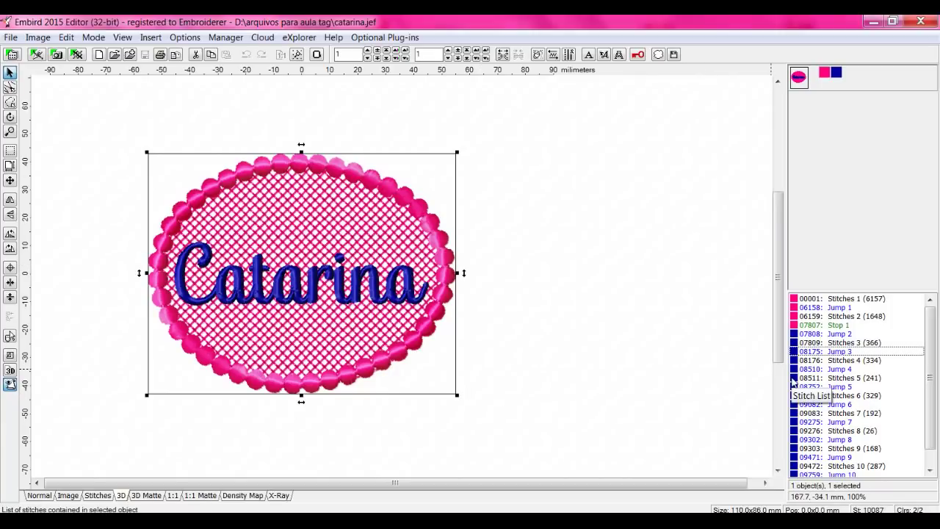
right_click(793, 382)
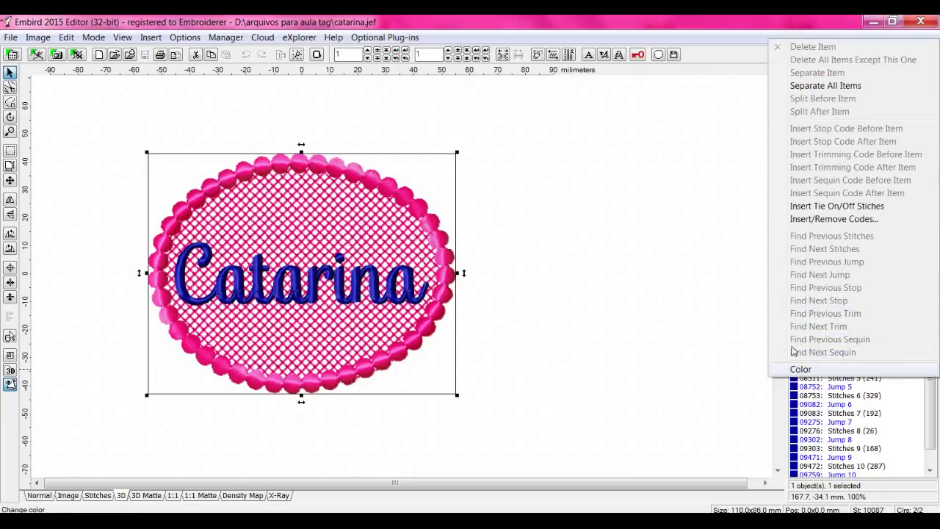
click(810, 86)
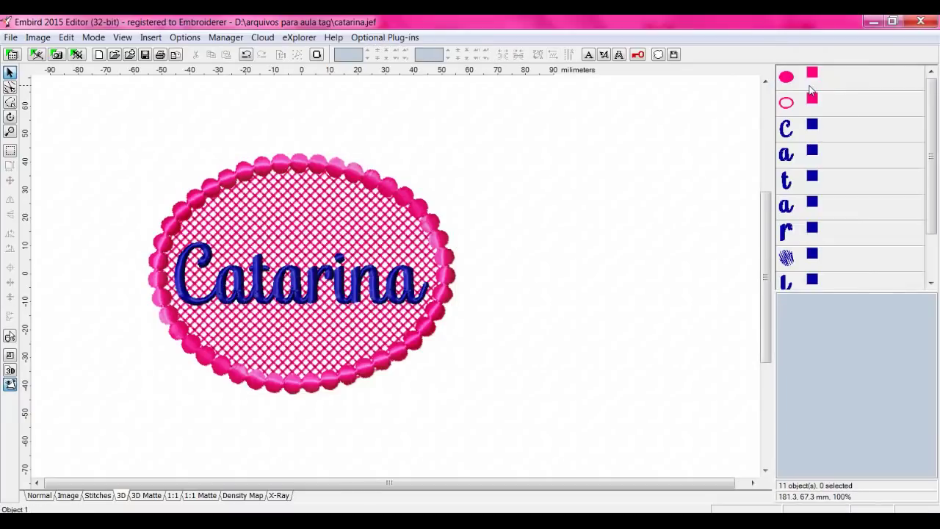
Join the nine navy lettering objects of the oval name patch into one object.
click(788, 127)
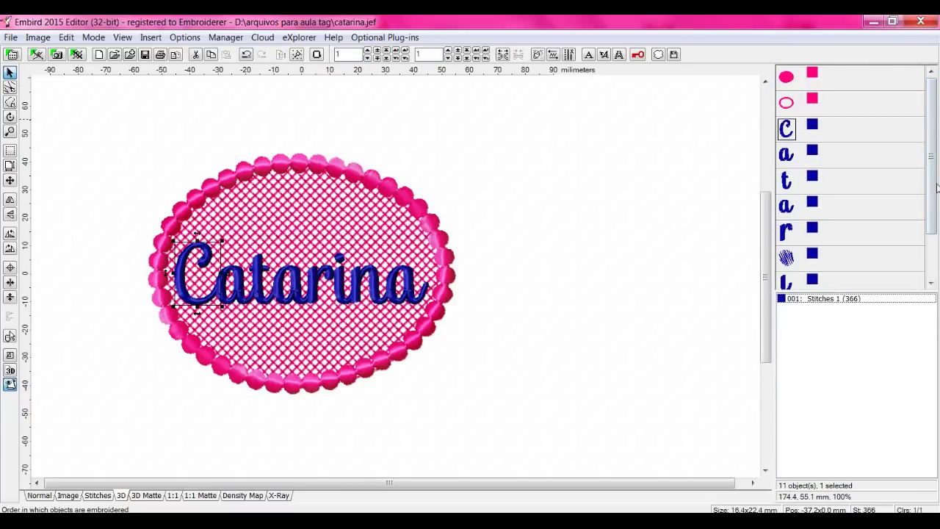
scroll(937, 312, down, 2)
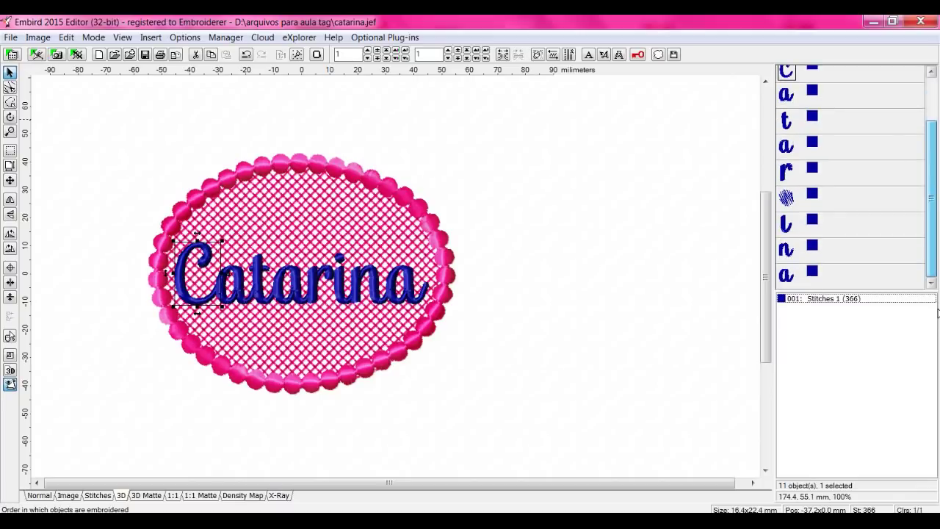
shift+click(786, 275)
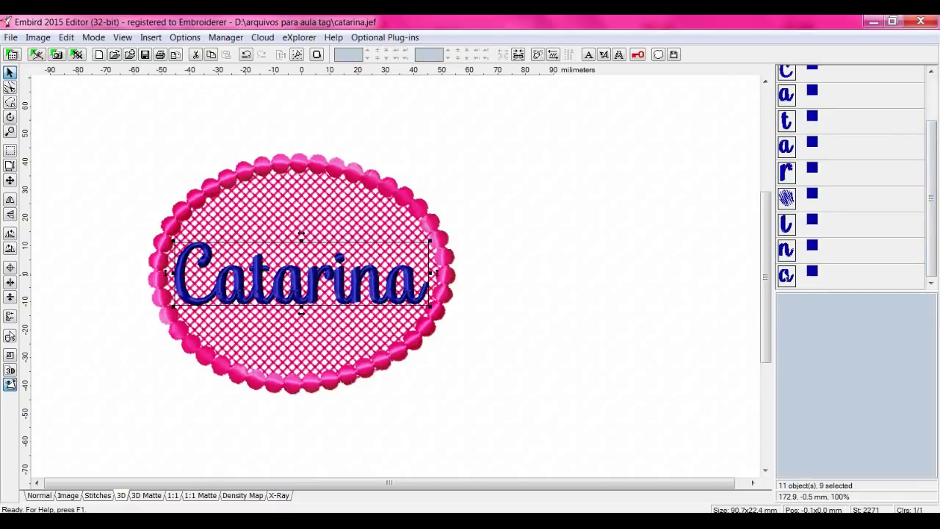
click(518, 54)
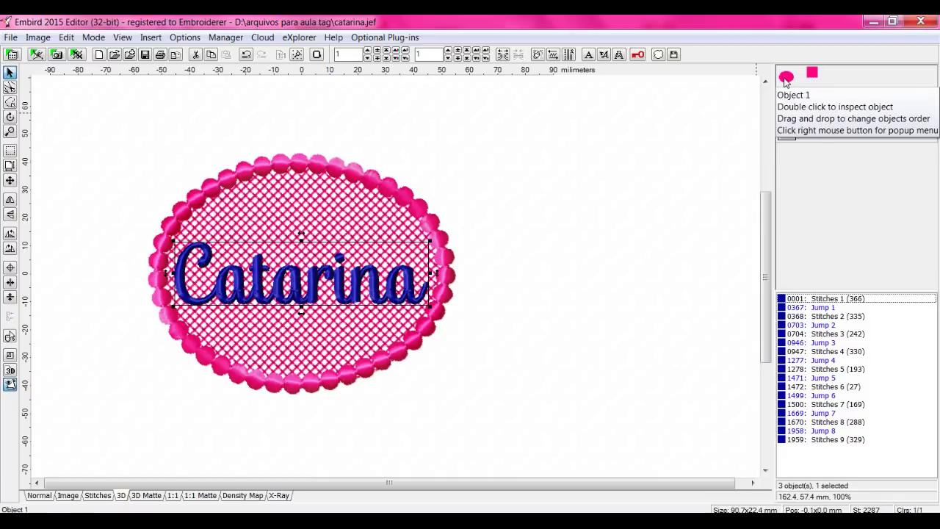
Hide and show the patch's scalloped pink border twice and its navy lettering once to examine the stitching order.
click(786, 78)
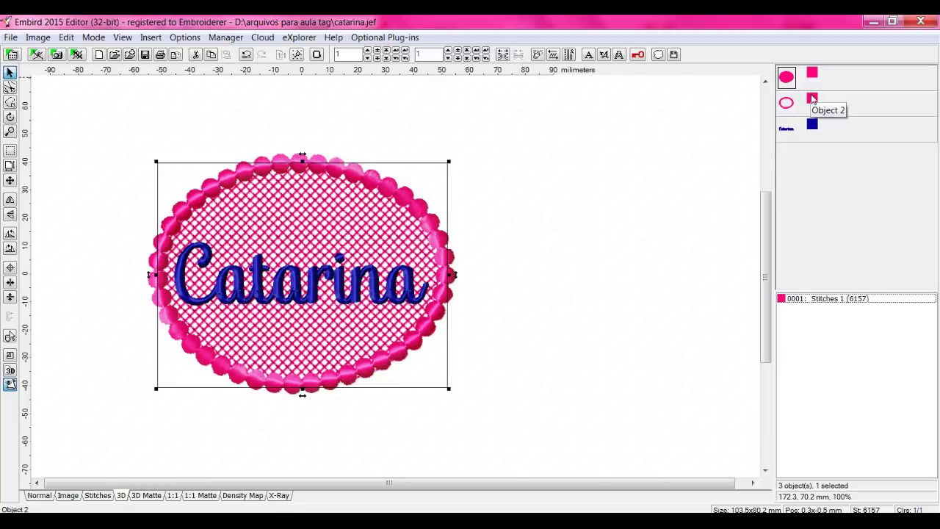
click(813, 100)
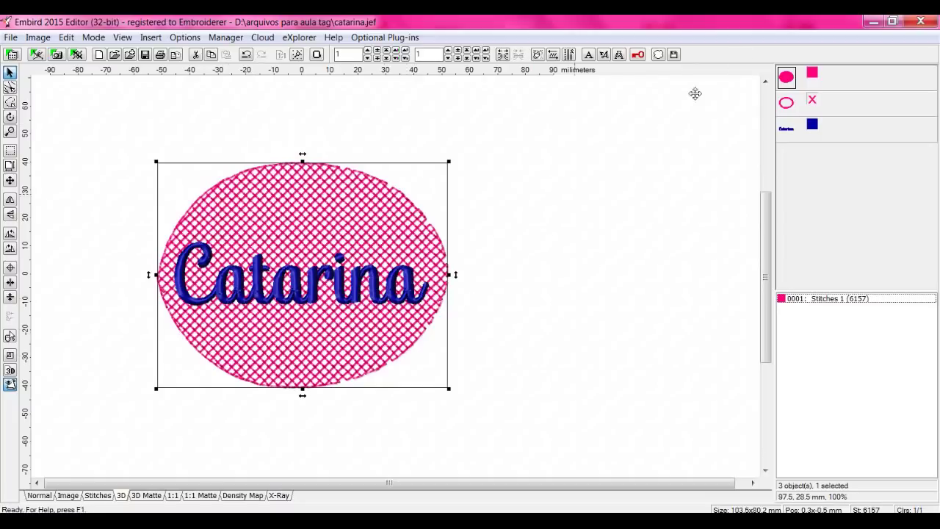
click(813, 101)
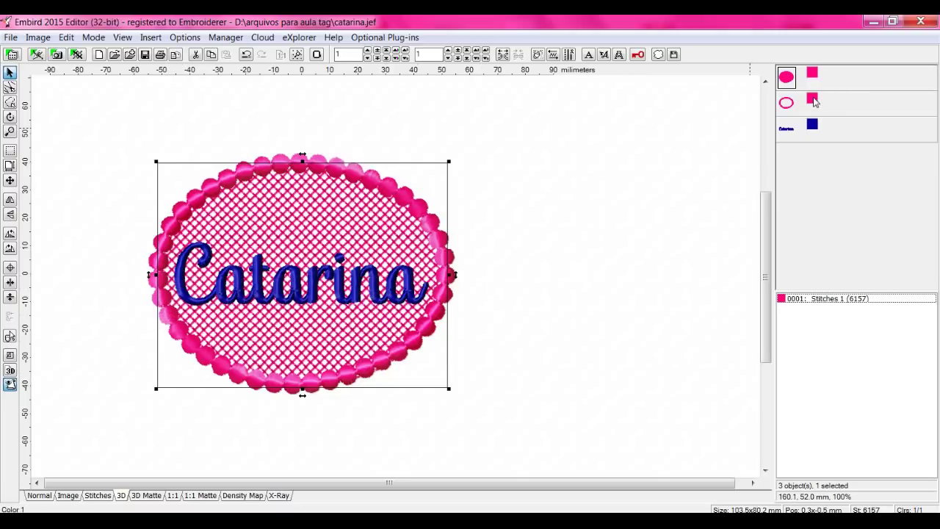
click(813, 101)
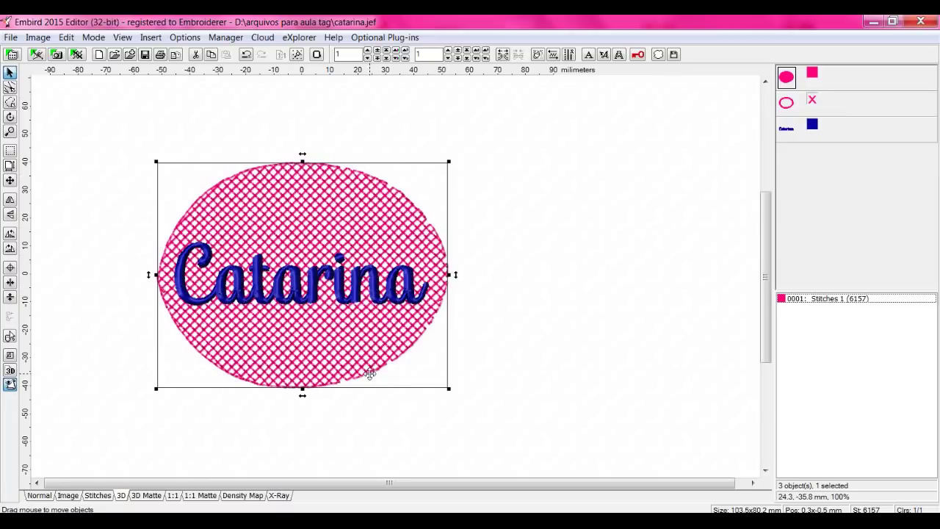
click(813, 101)
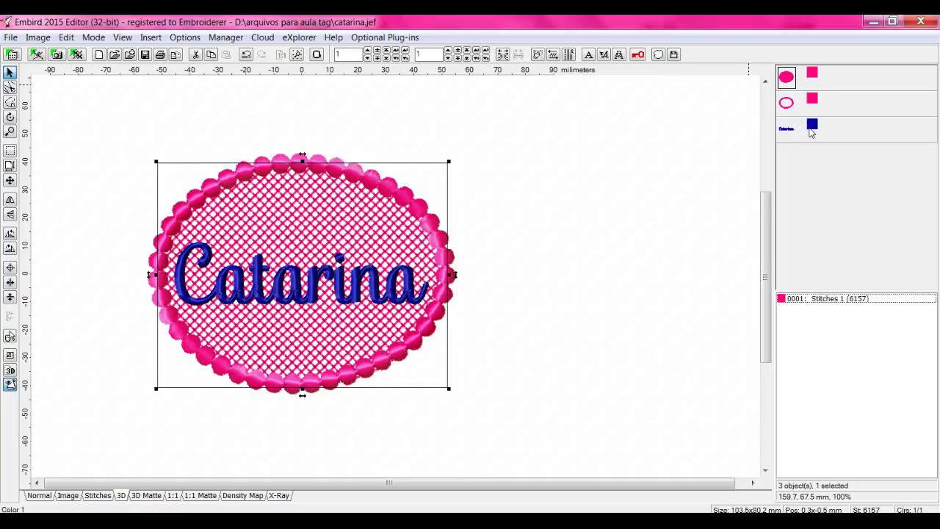
click(812, 125)
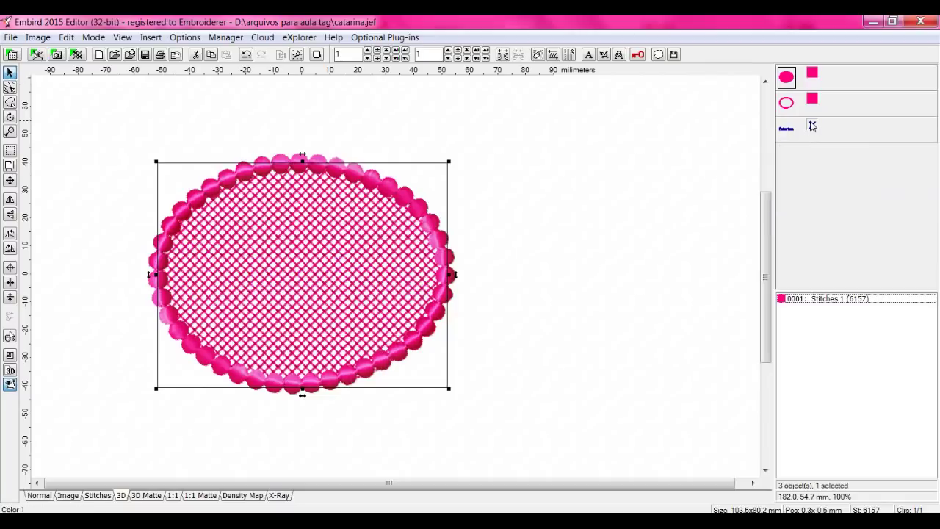
click(812, 126)
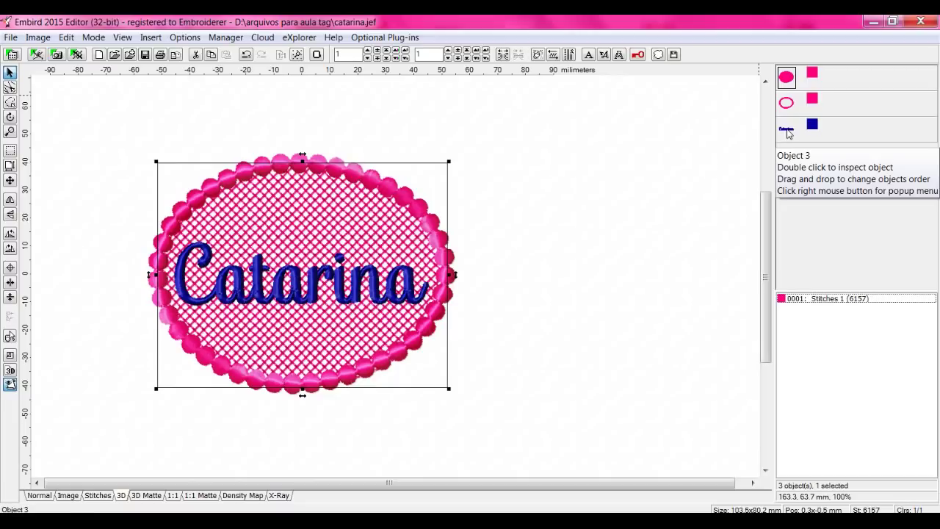
Join the patch's fill, scalloped border and lettering into one object.
click(787, 132)
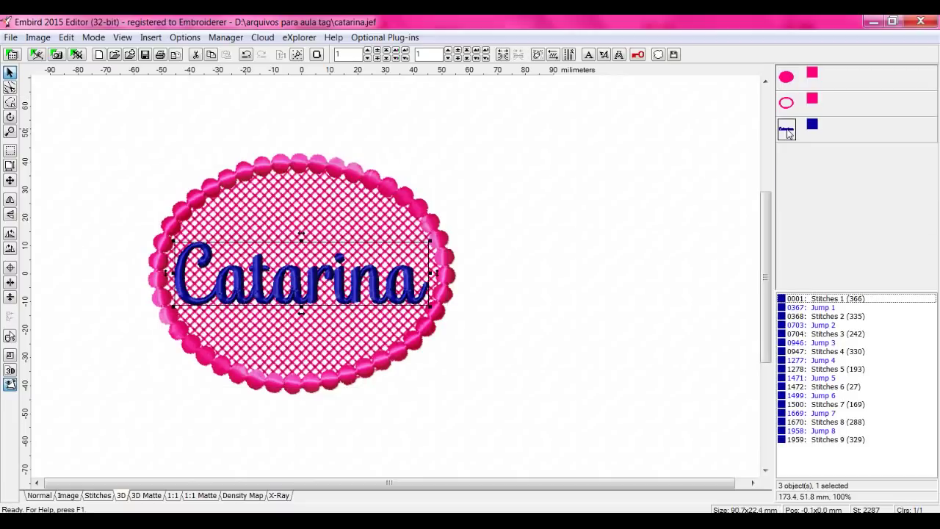
key(ctrl+a)
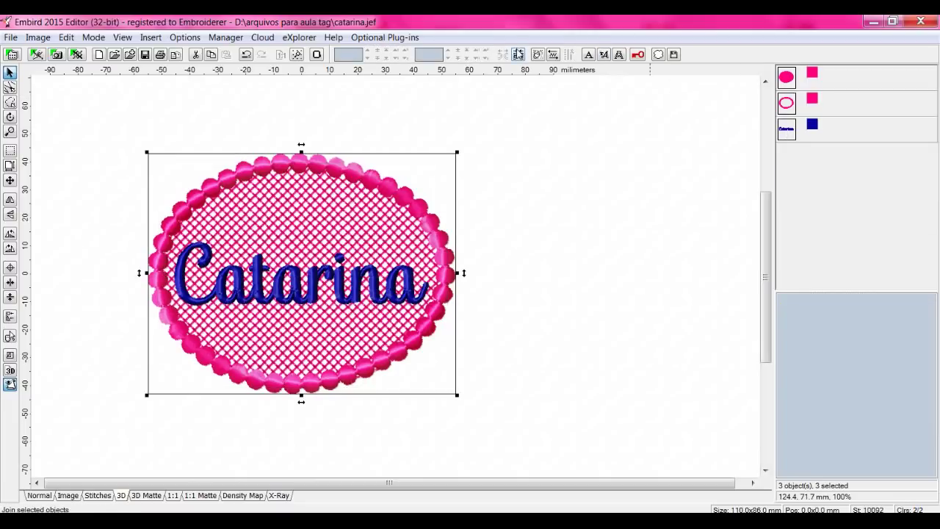
click(519, 54)
click(504, 302)
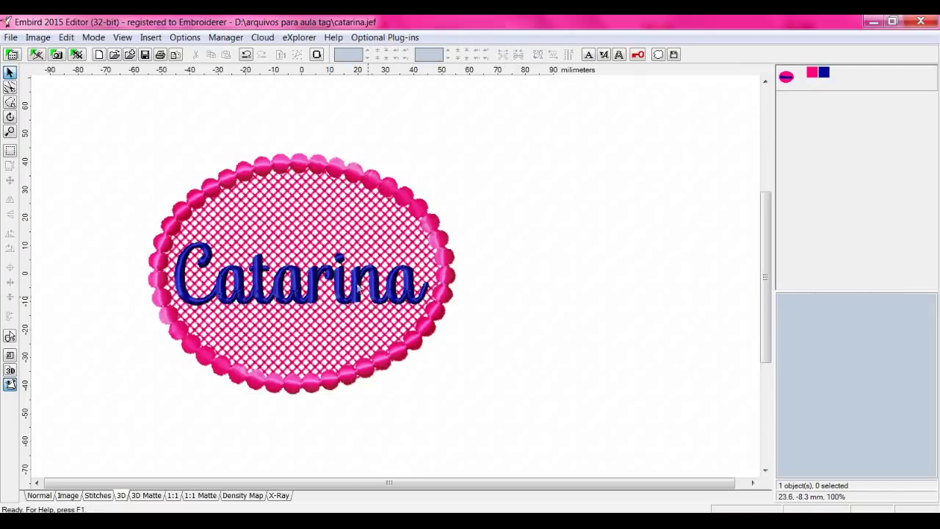
Open the joined oval patch's stitch file for editing in Studio and fit the whole patch in view.
click(312, 237)
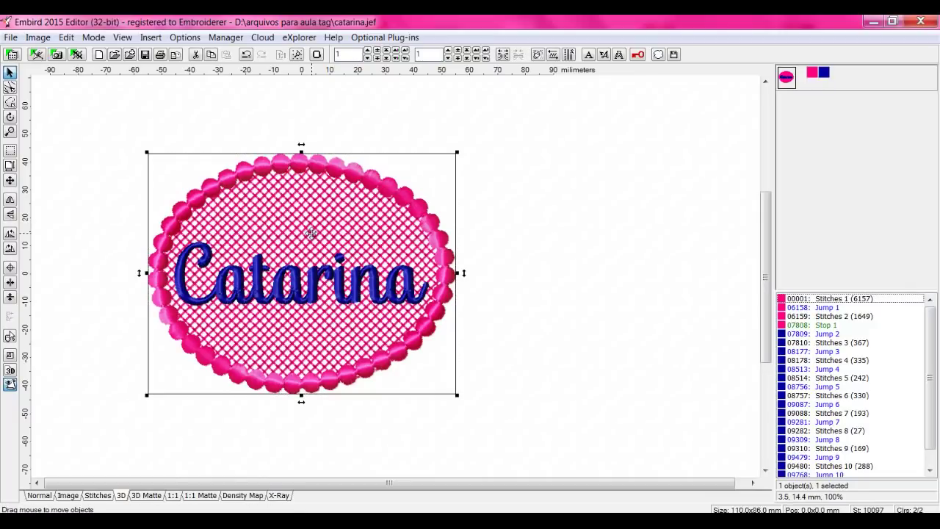
right_click(312, 233)
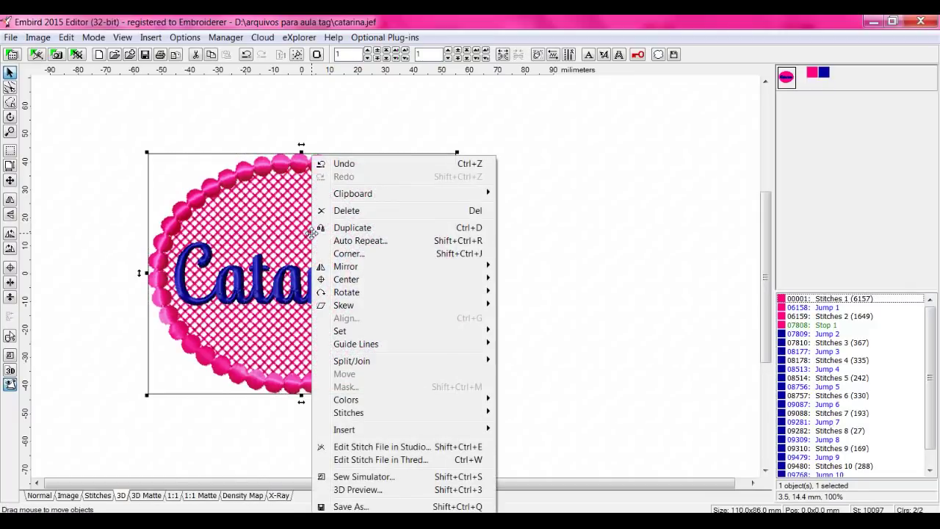
click(371, 449)
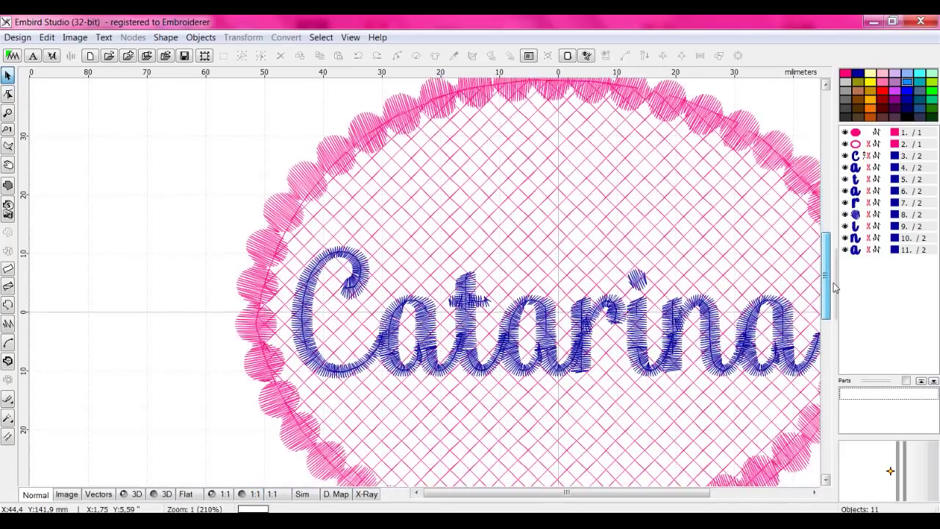
mouse_move(833, 288)
mouse_down()
mouse_move(833, 272)
mouse_move(832, 307)
mouse_move(832, 293)
mouse_up()
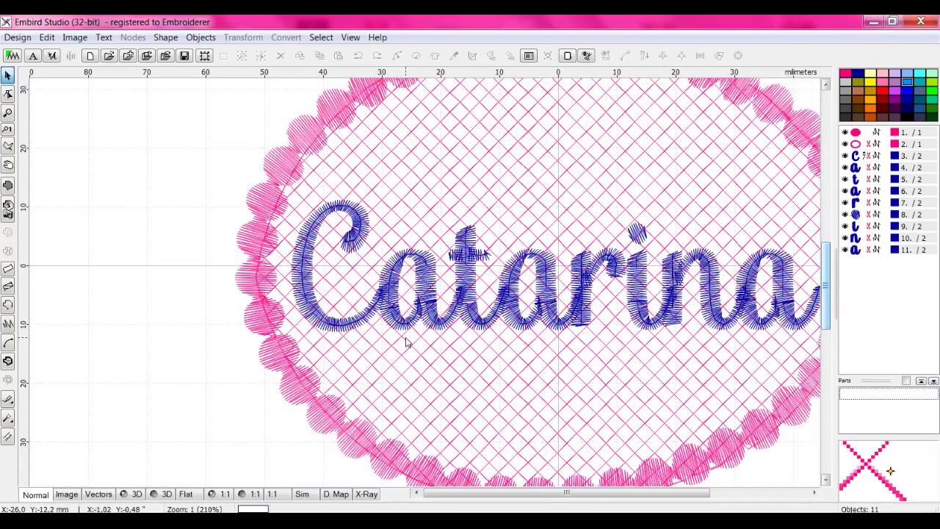
click(8, 114)
right_click(332, 331)
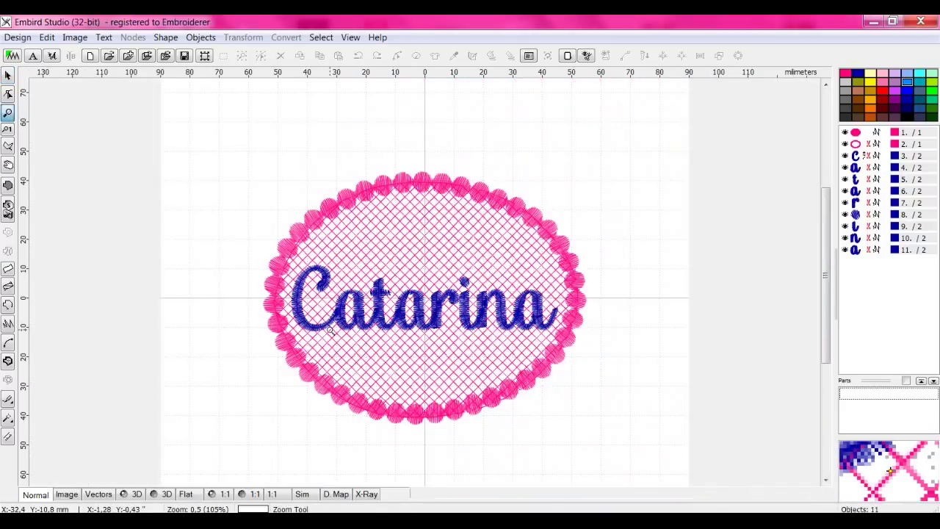
click(9, 77)
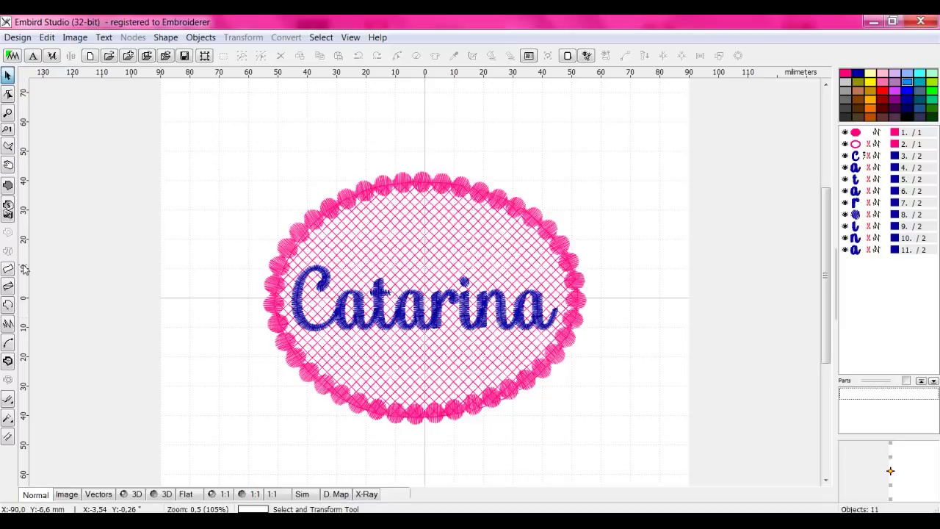
Create a four-element ellipse outline about 61 by 22 mm across the patch's upper part, using the Single Stitch sample.
click(8, 306)
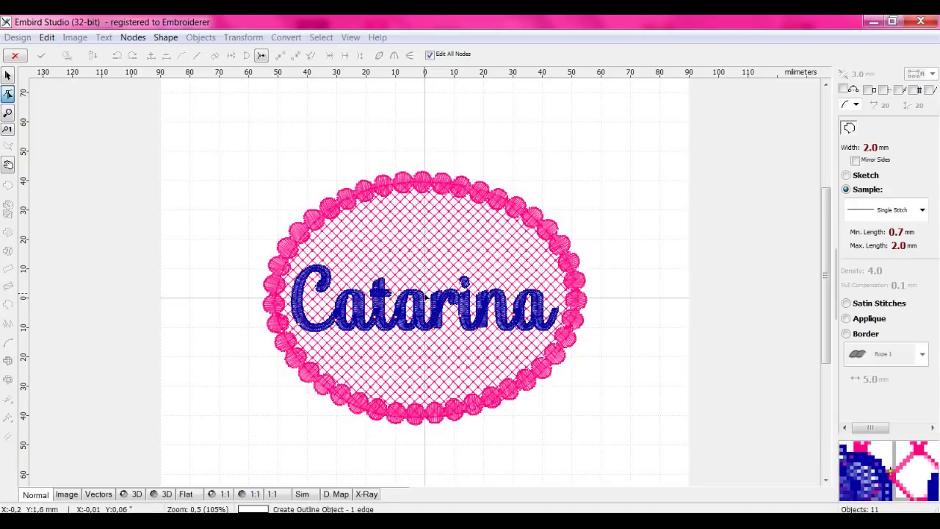
click(424, 295)
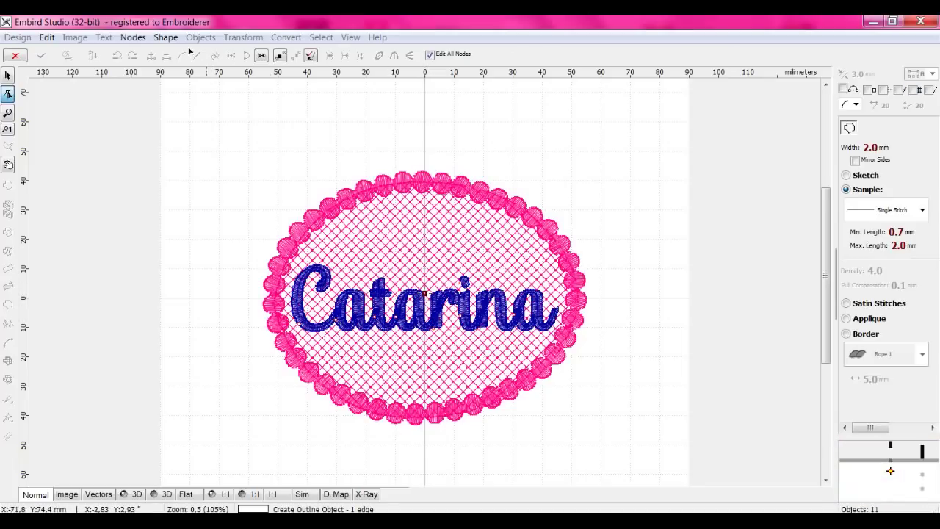
click(166, 37)
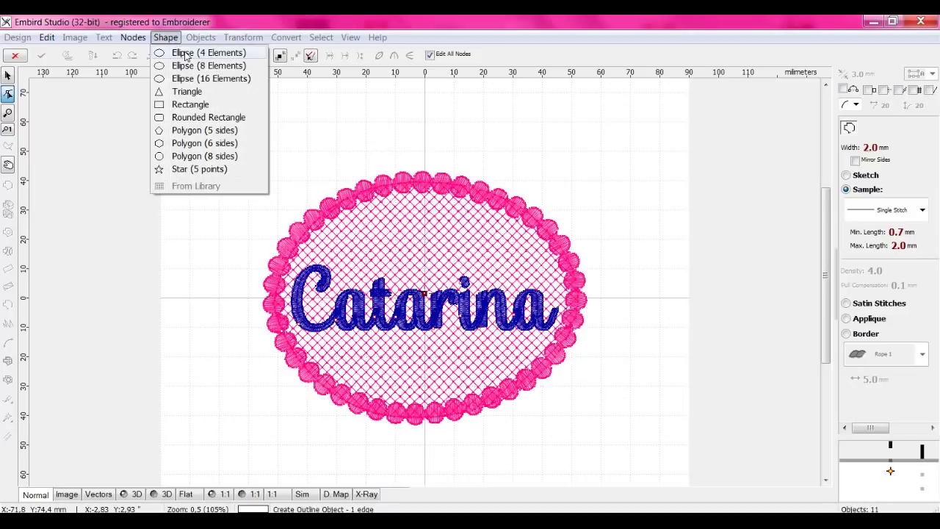
click(185, 54)
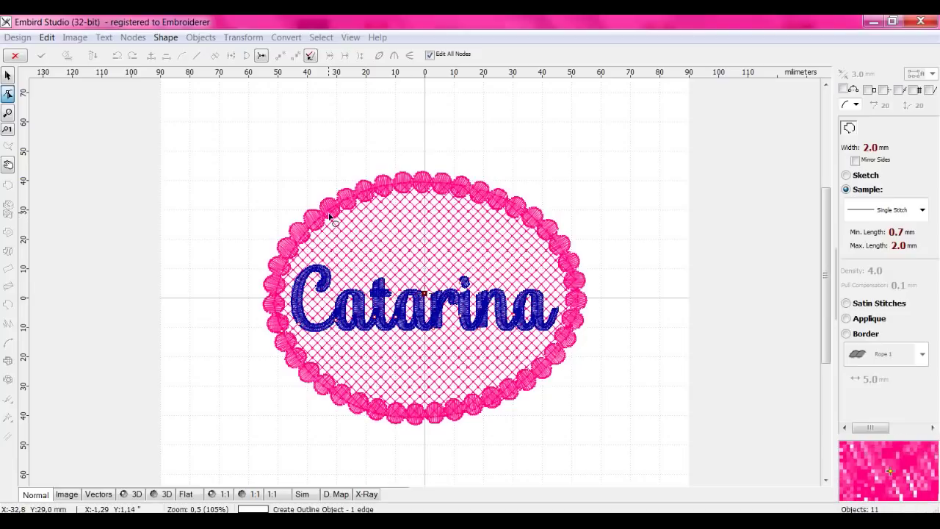
drag(329, 218, 419, 245)
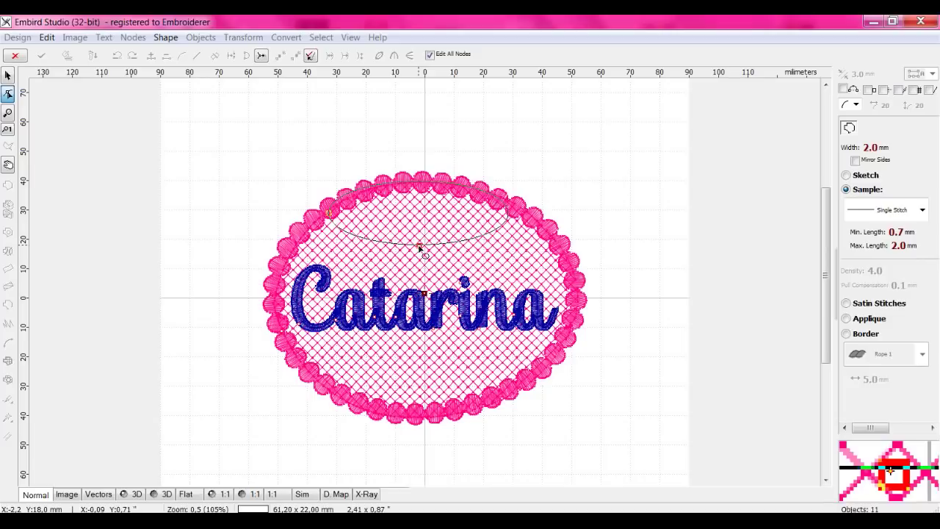
click(923, 211)
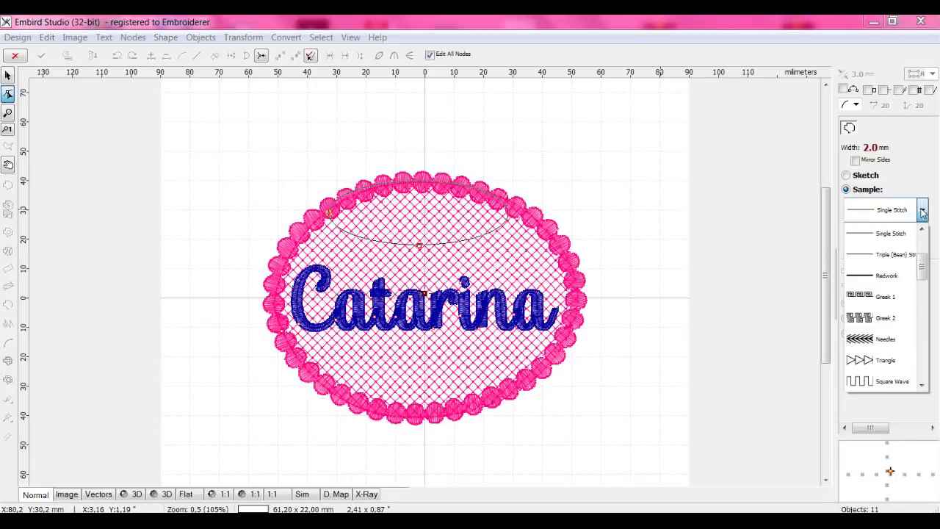
click(892, 233)
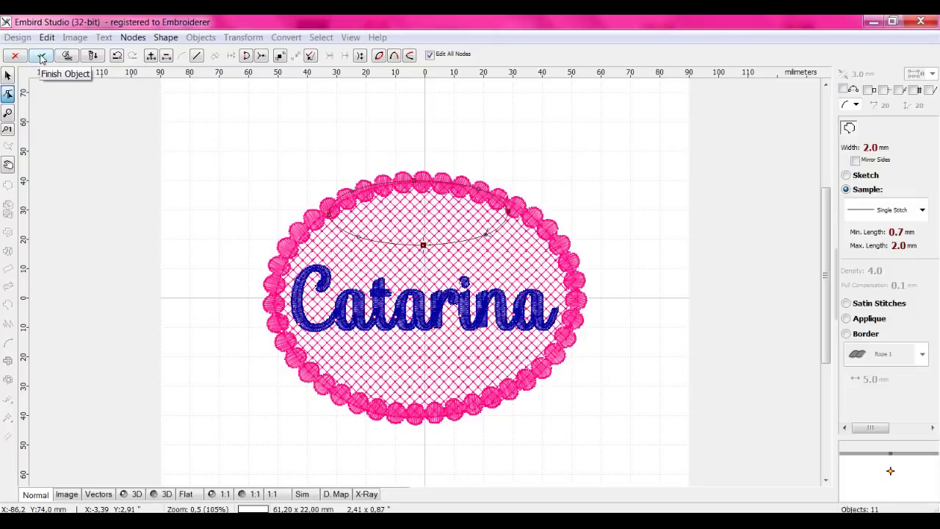
click(41, 58)
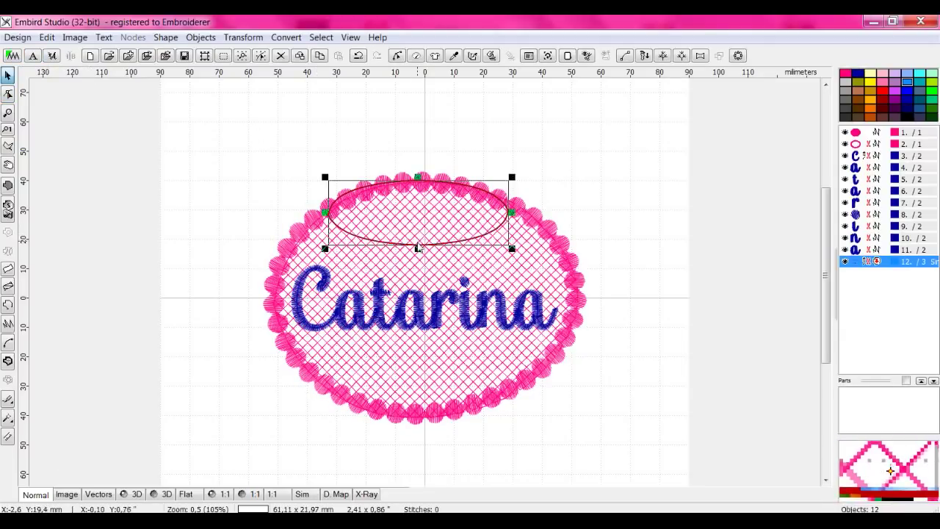
Resize the ellipse outline to about 102.6 by 79.2 mm and position it along the inner line of the scalloped border.
drag(417, 248, 424, 413)
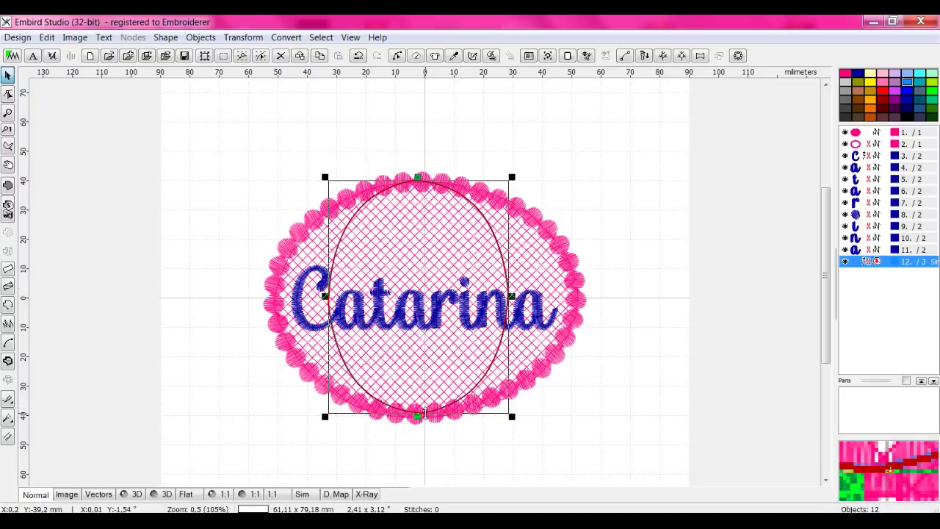
drag(512, 296, 575, 280)
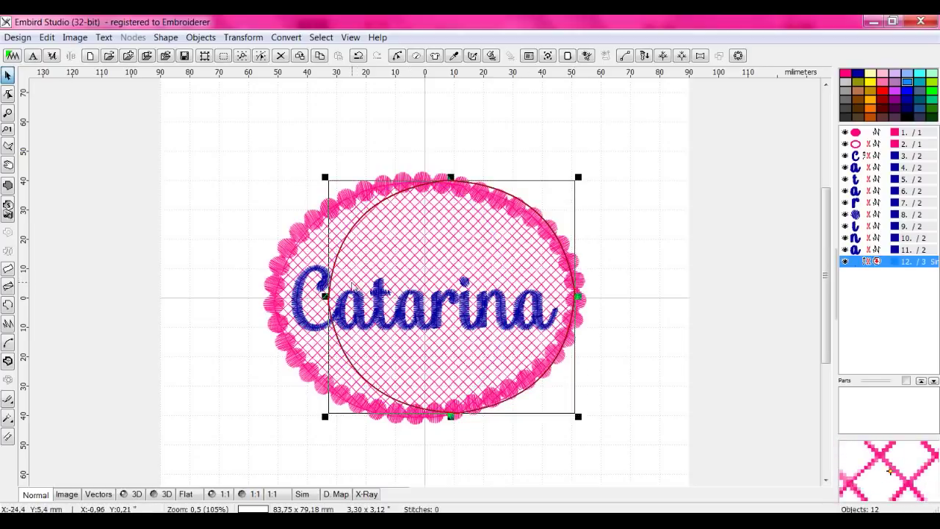
mouse_move(285, 307)
mouse_down()
mouse_move(248, 298)
mouse_move(270, 296)
mouse_up()
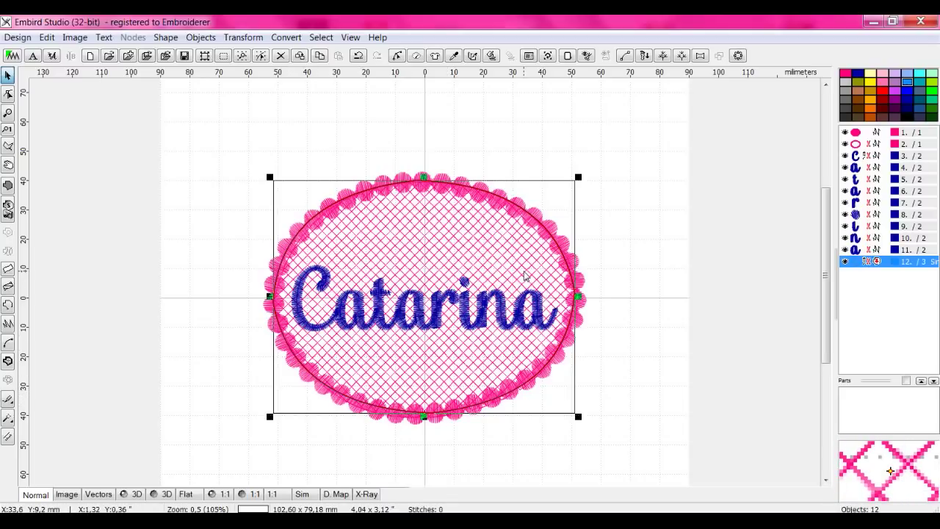
drag(549, 214, 549, 216)
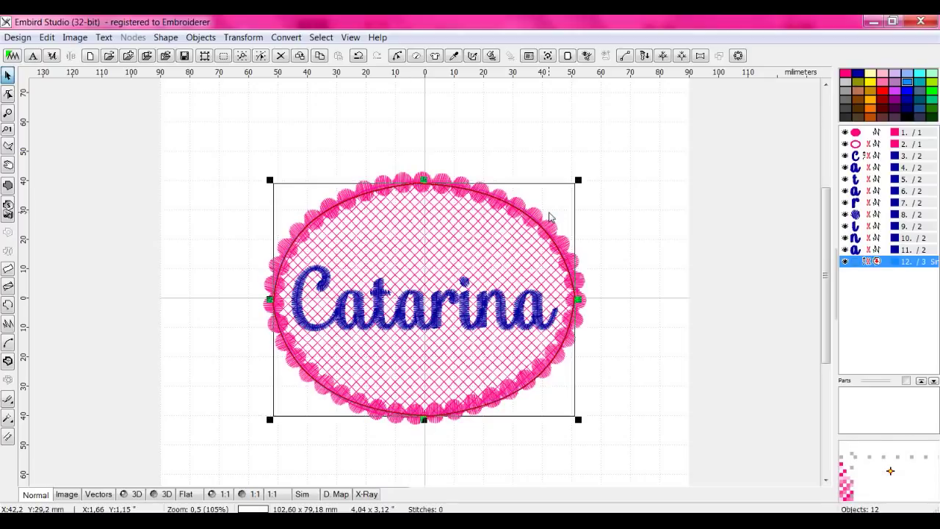
click(538, 233)
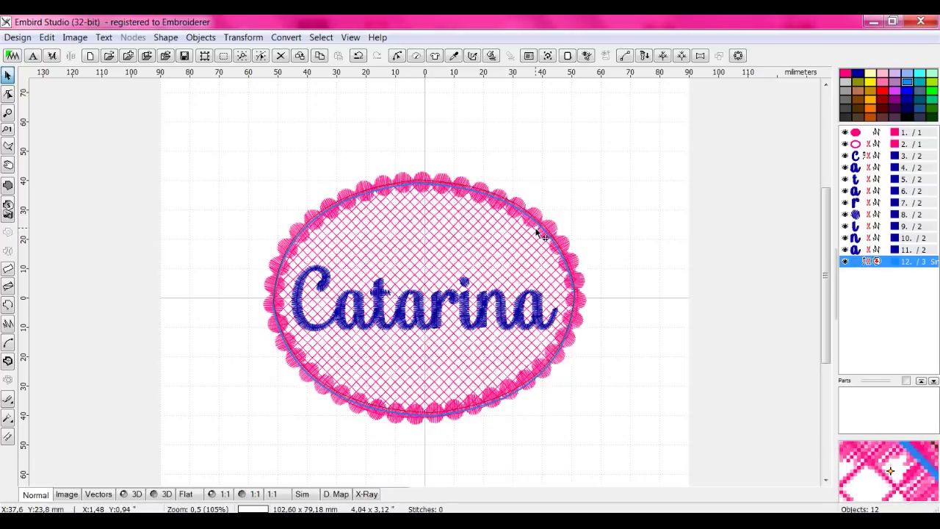
click(542, 235)
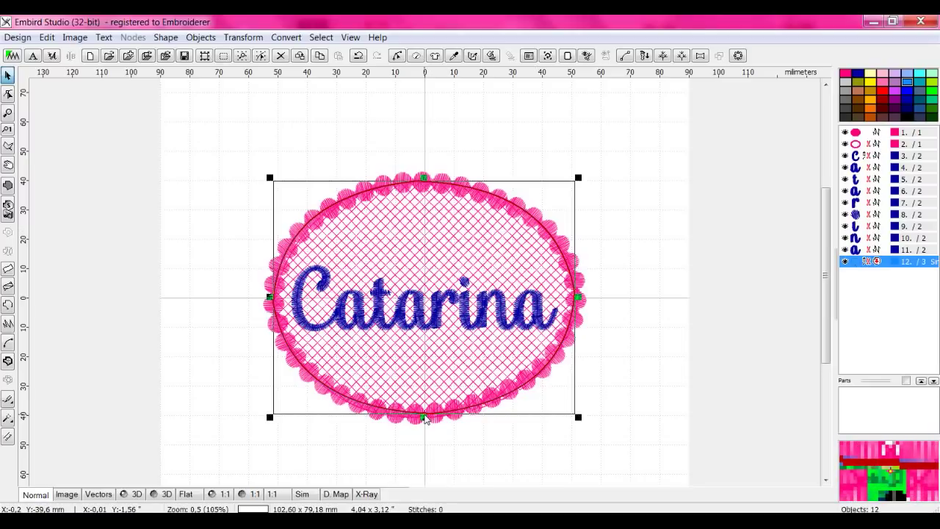
Duplicate the oval outline and align the copy over the original in the 3D view.
click(860, 262)
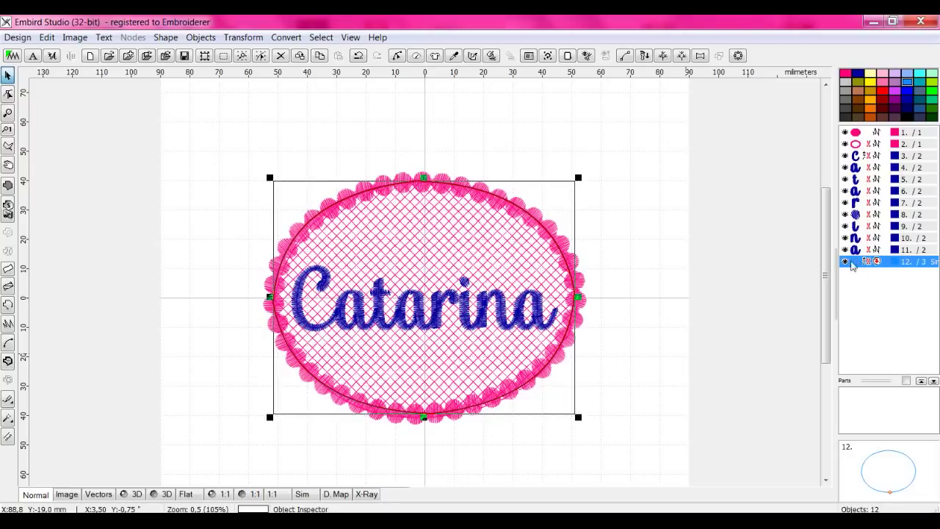
right_click(492, 306)
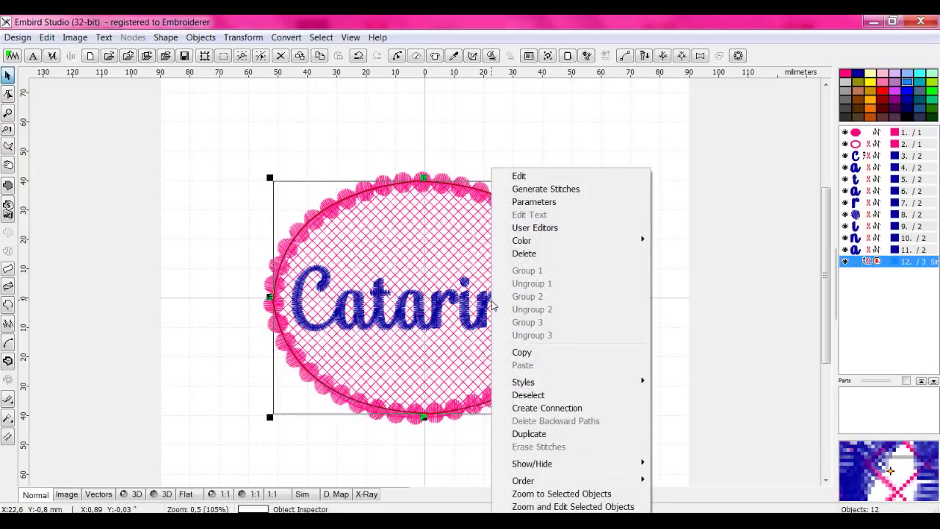
click(529, 434)
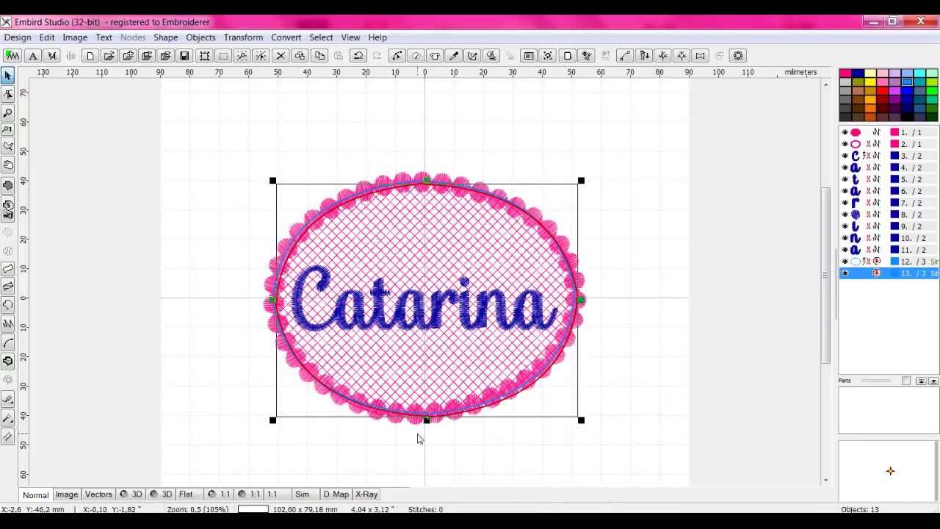
click(130, 496)
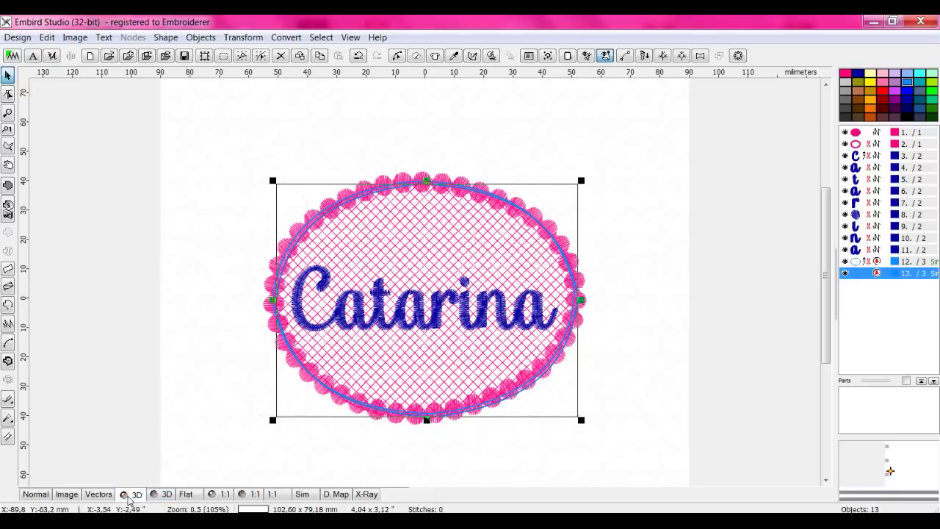
click(546, 394)
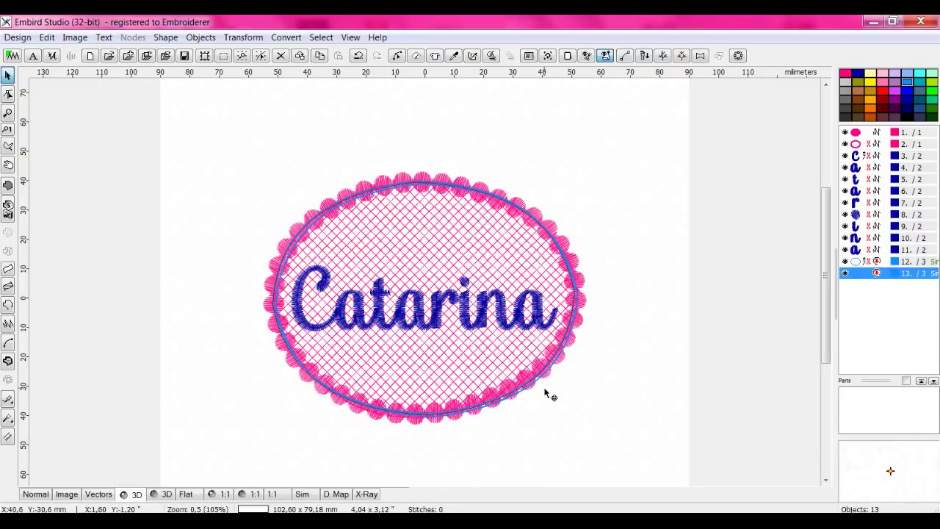
click(546, 394)
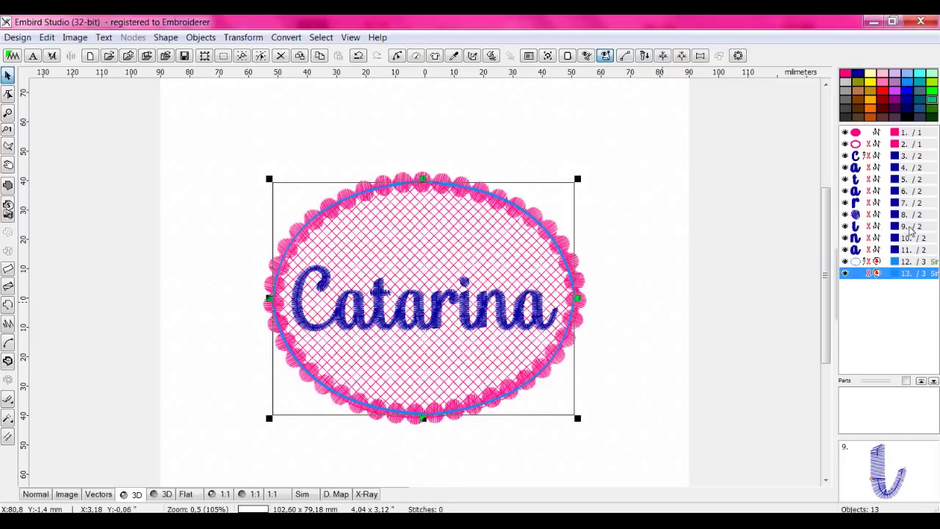
Recolour the duplicated outline green and generate its stitches with the Triple (Bean) Stitch sample.
click(893, 273)
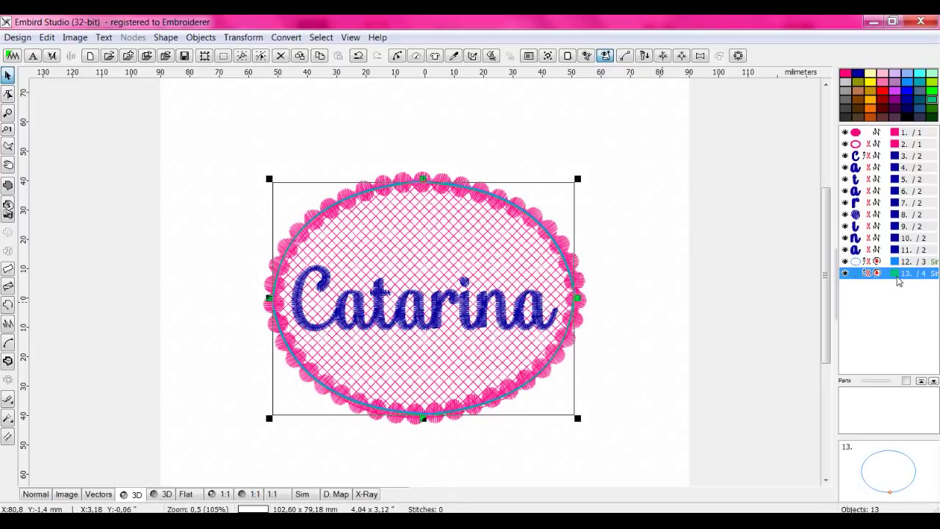
click(616, 391)
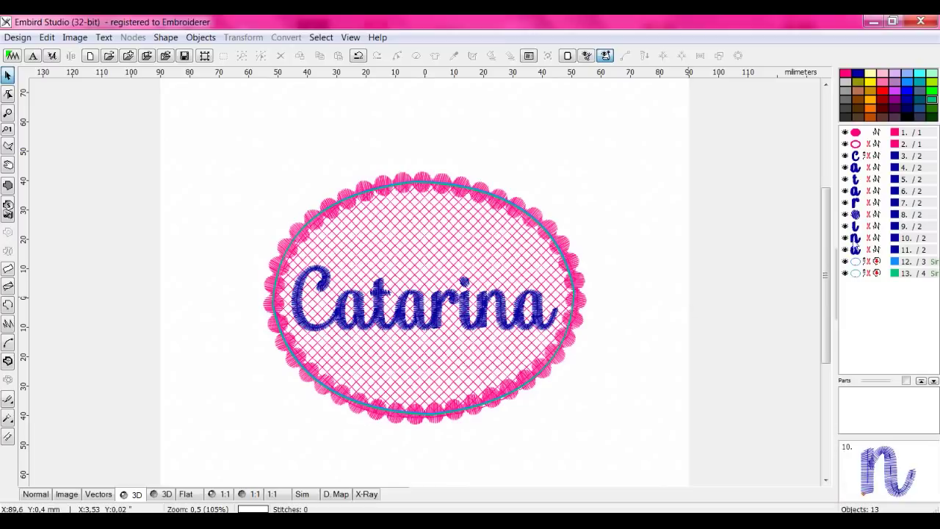
click(857, 275)
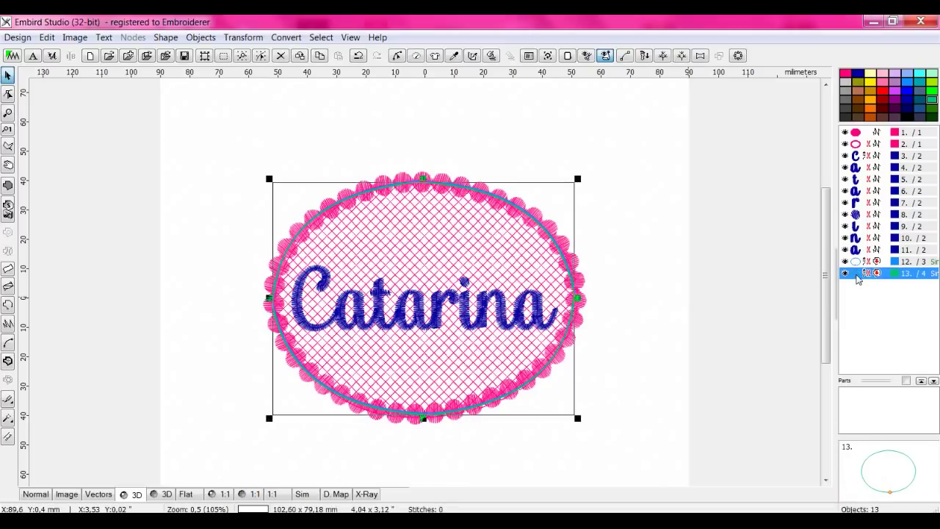
right_click(560, 353)
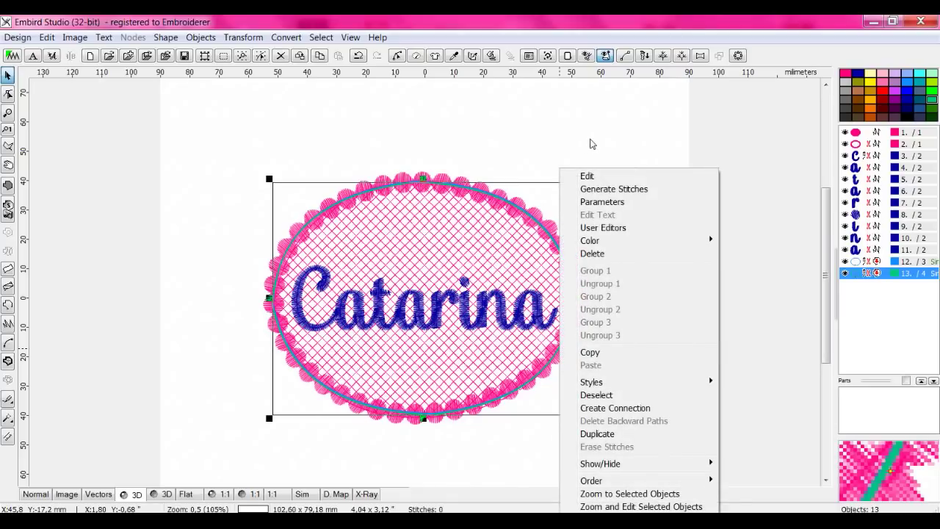
click(592, 202)
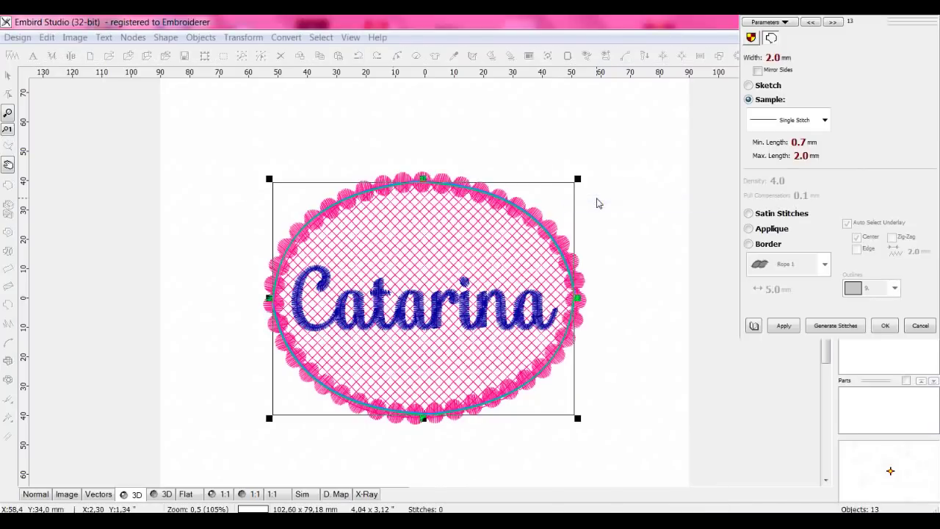
click(825, 122)
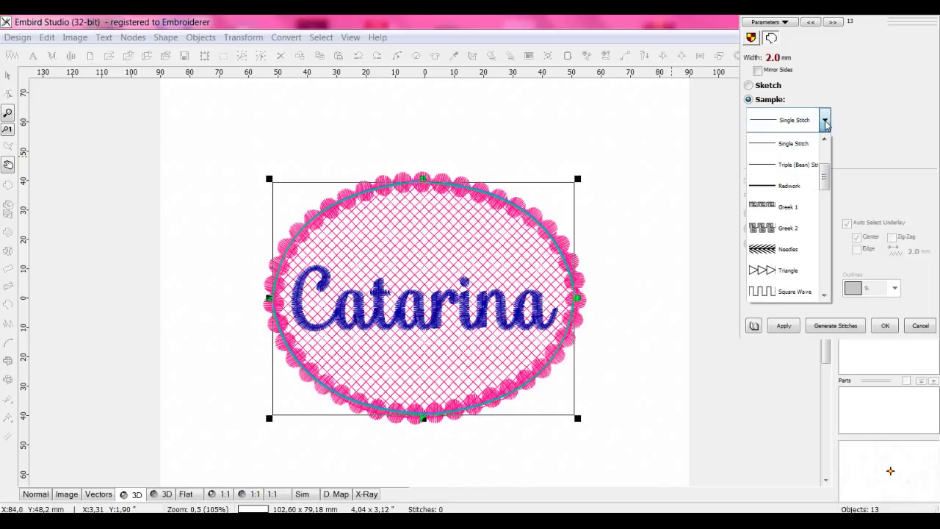
click(801, 166)
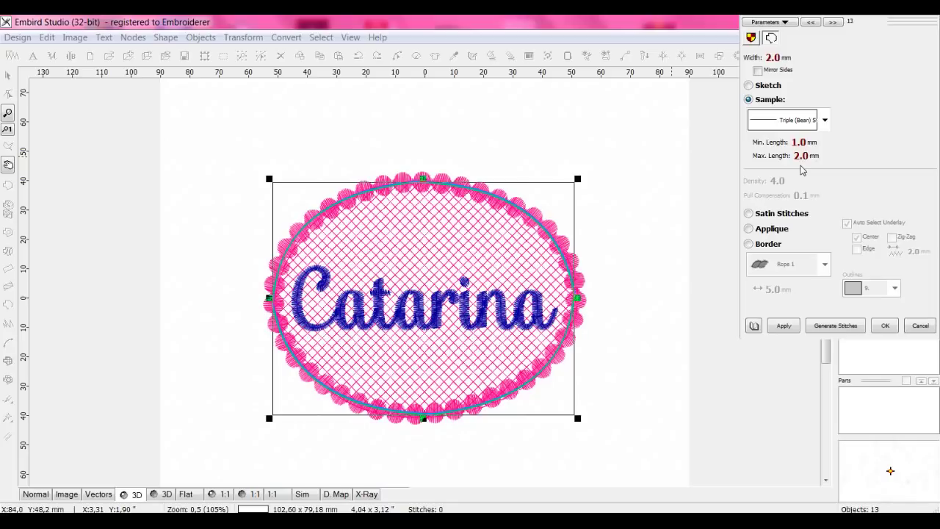
click(827, 328)
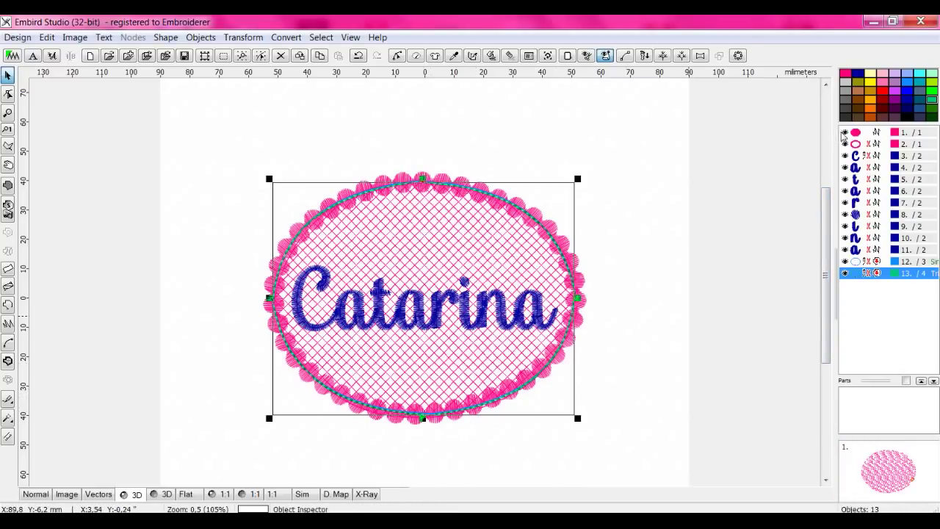
Hide the pink fill and scalloped border, compare the two oval outlines by toggling their visibility, and show the fill and border again.
click(844, 133)
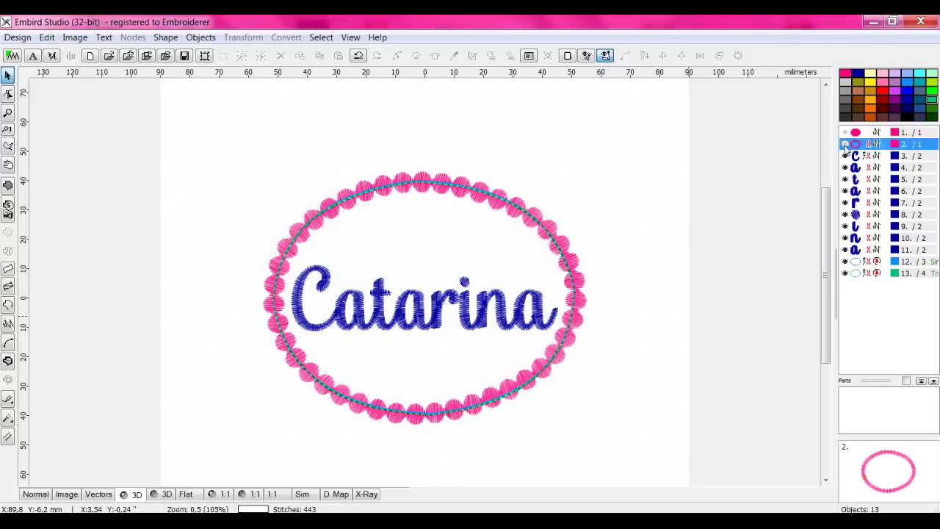
click(845, 144)
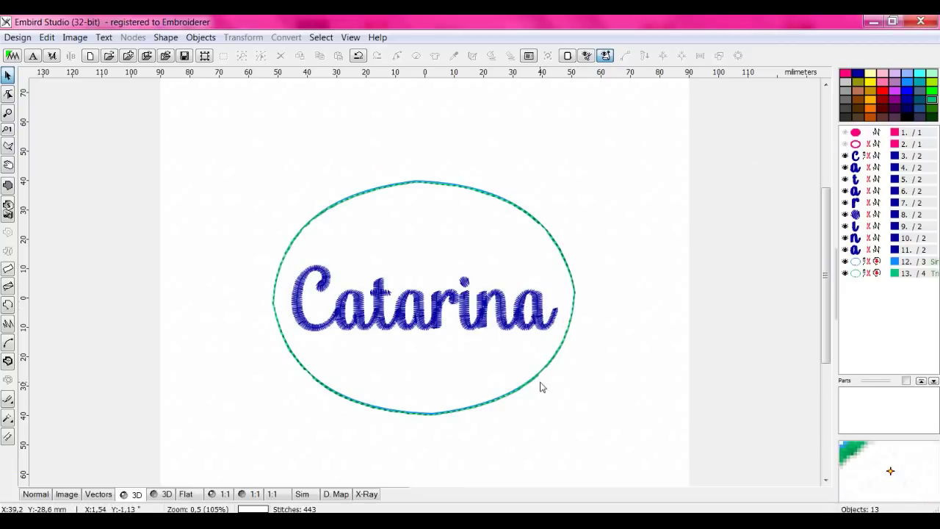
click(845, 273)
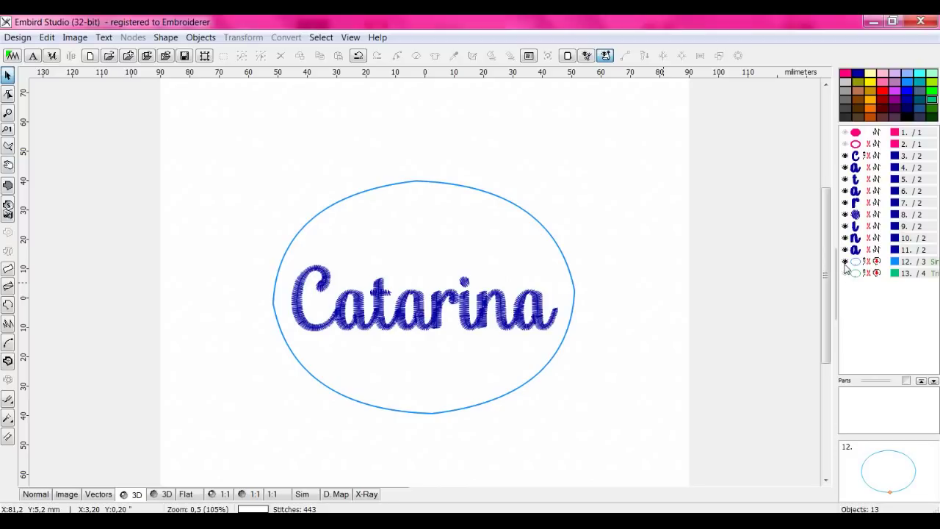
click(845, 261)
click(845, 273)
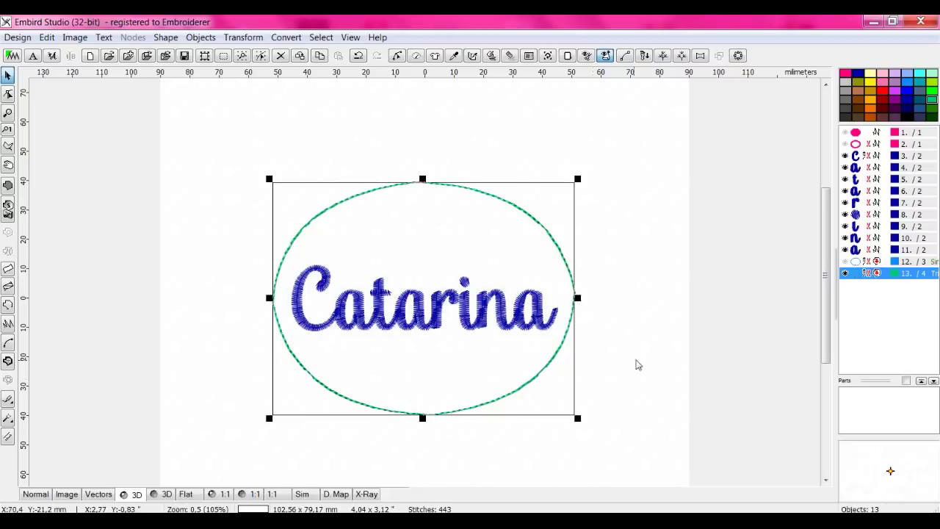
click(642, 362)
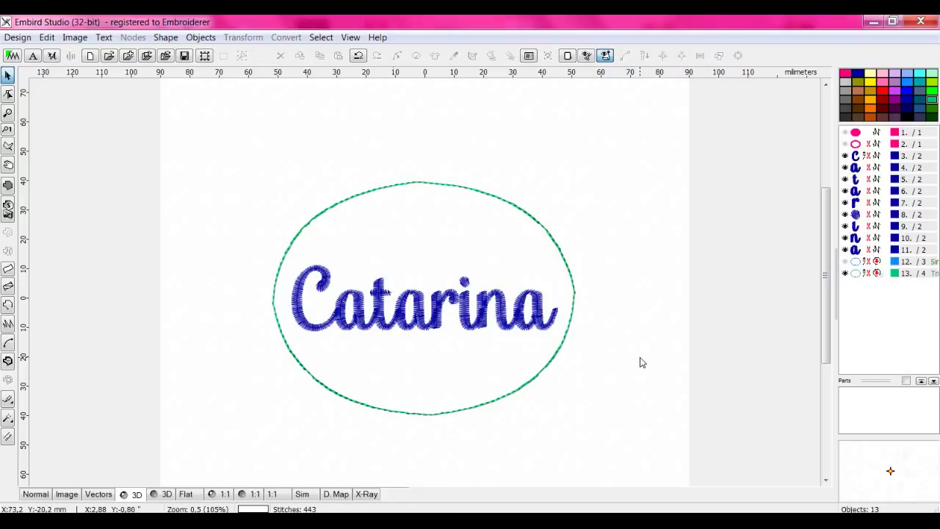
click(846, 132)
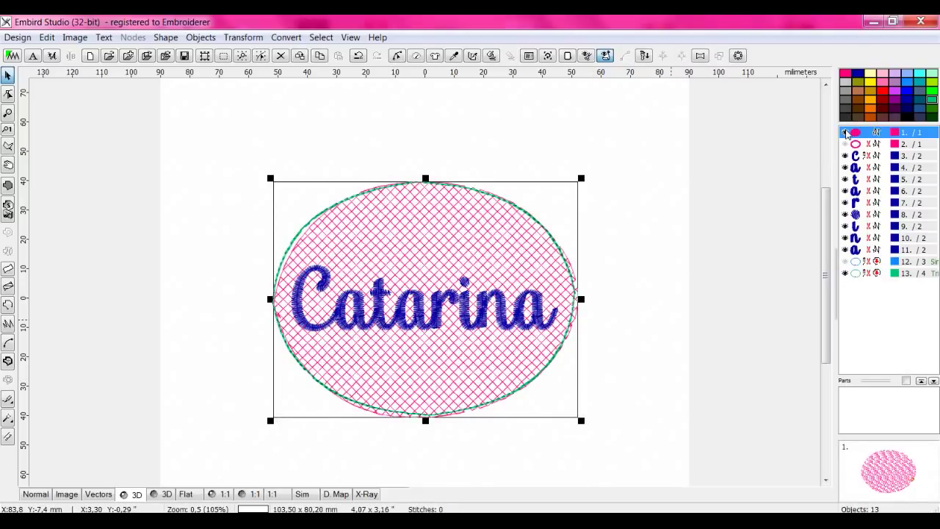
click(845, 144)
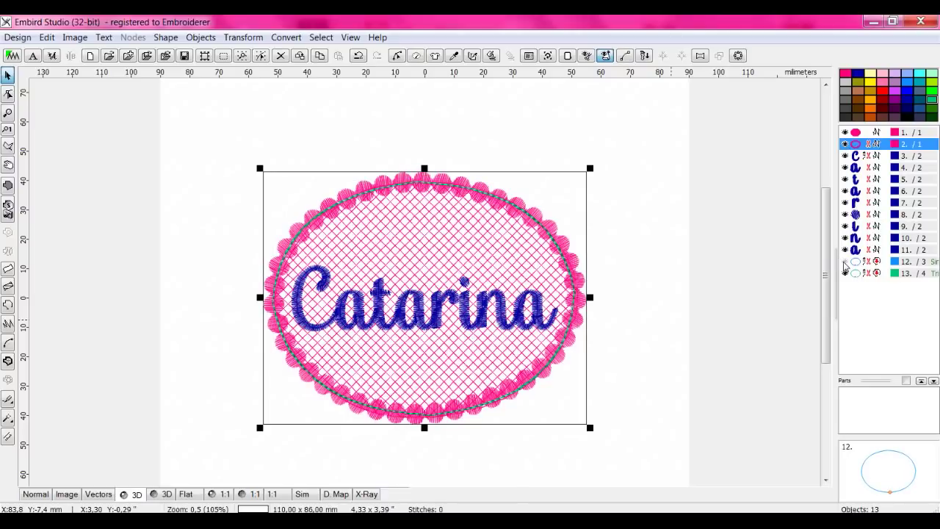
Select both oval outlines together and send them to the back so they stitch before the fill, border and lettering.
click(845, 263)
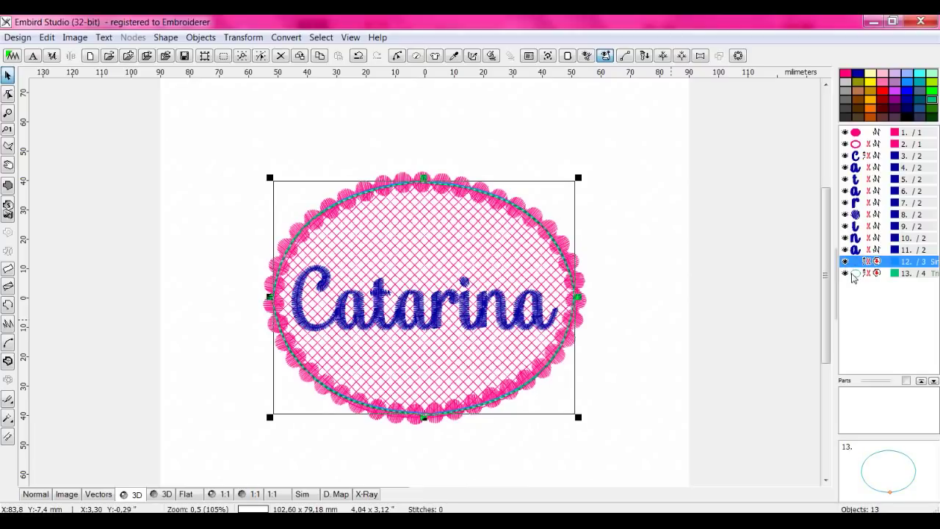
ctrl+click(852, 273)
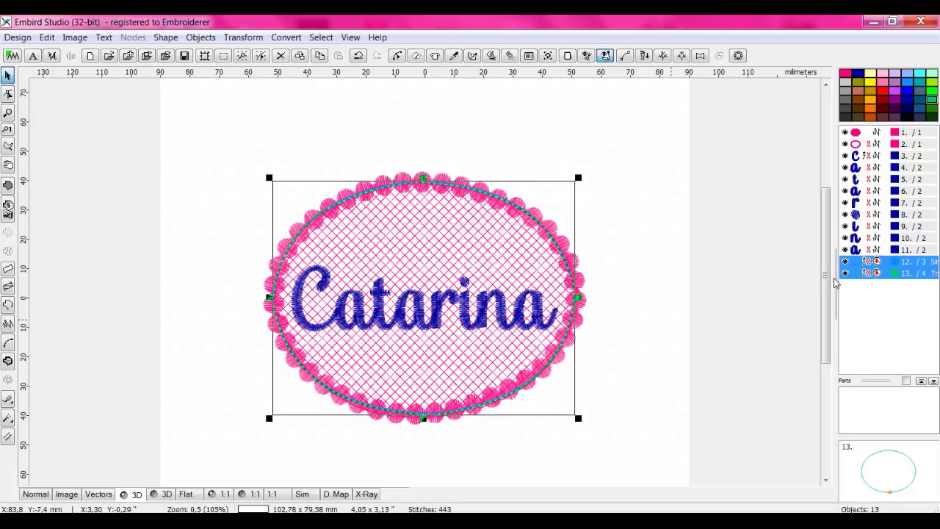
click(860, 321)
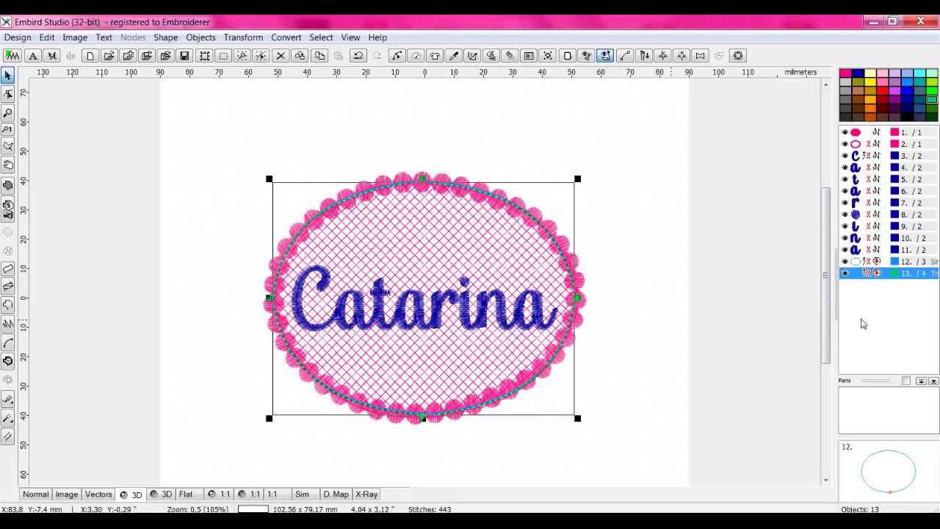
click(856, 269)
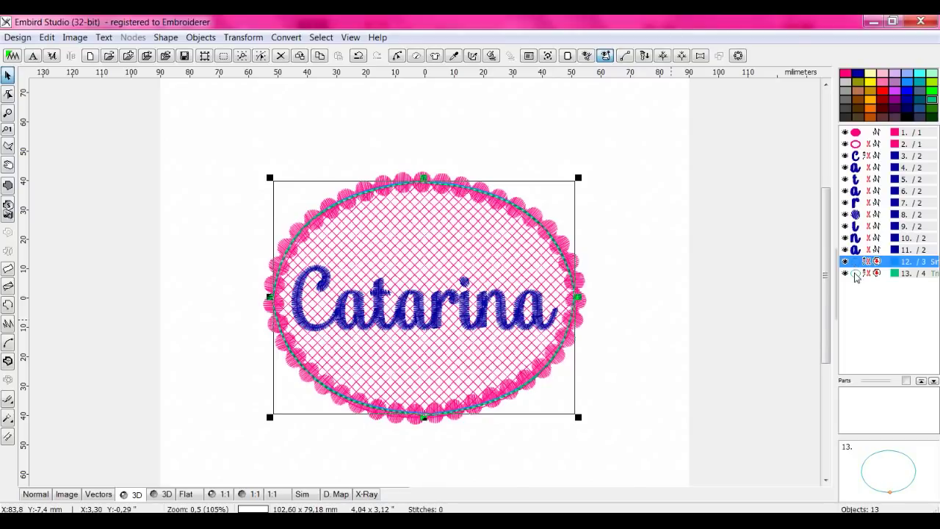
ctrl+click(856, 275)
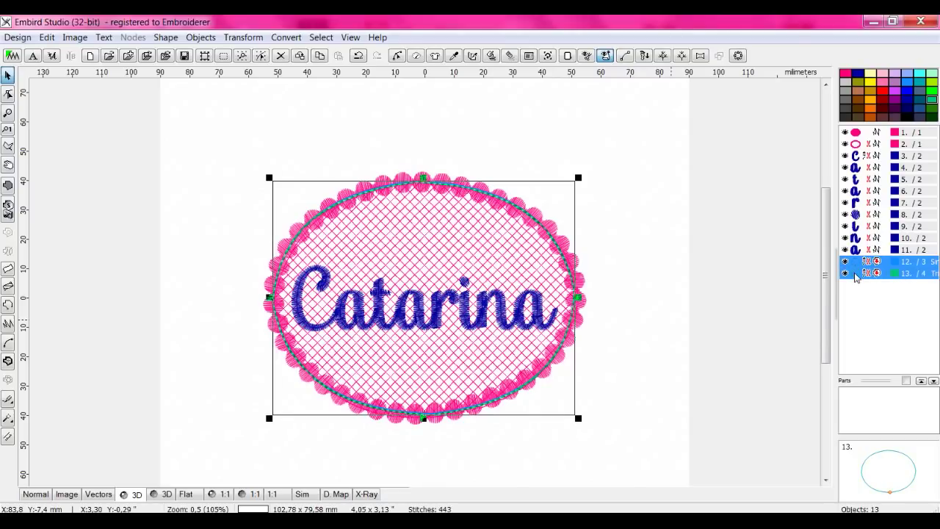
right_click(856, 276)
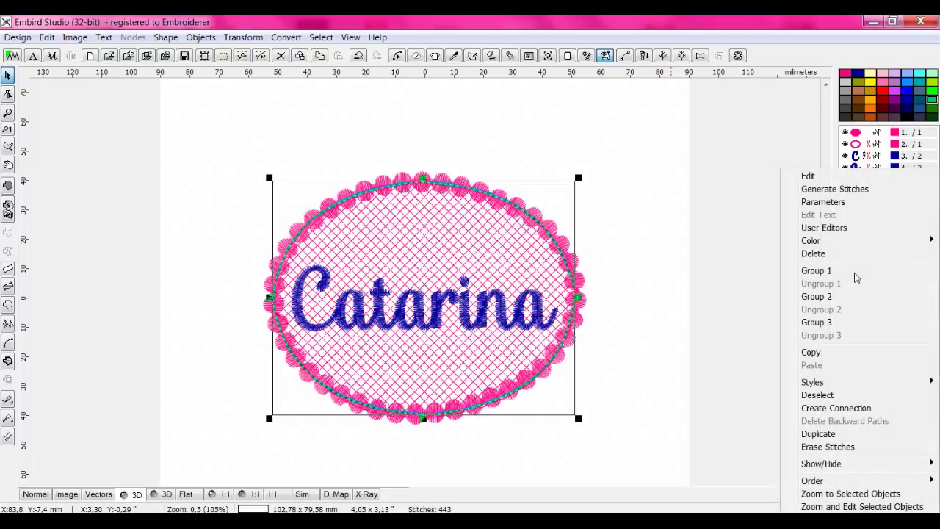
mouse_move(817, 484)
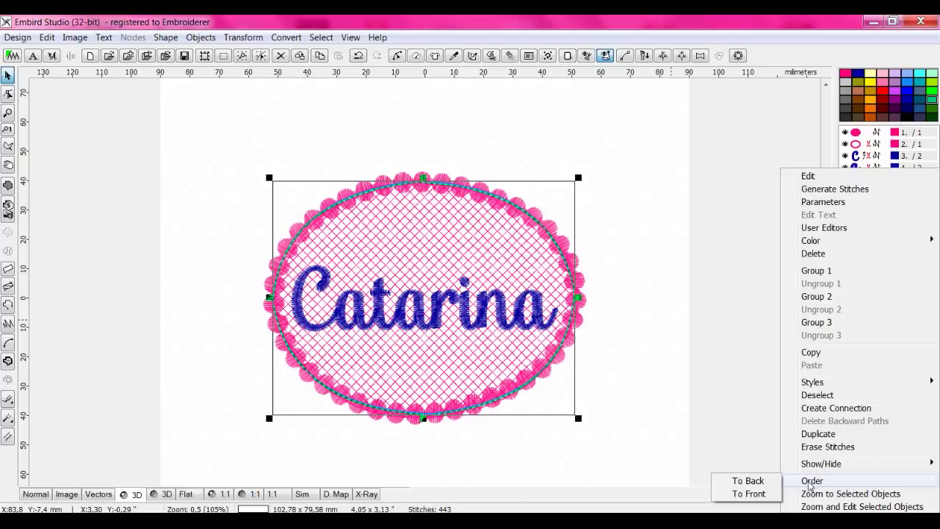
click(754, 482)
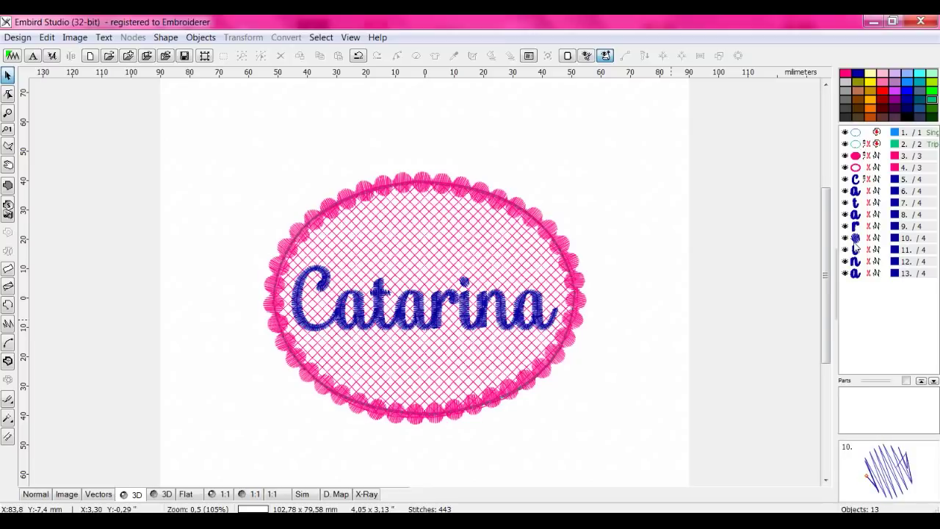
Check the new stitching order by selecting the blue outline, green outline, pink fill and scalloped border in turn.
click(861, 135)
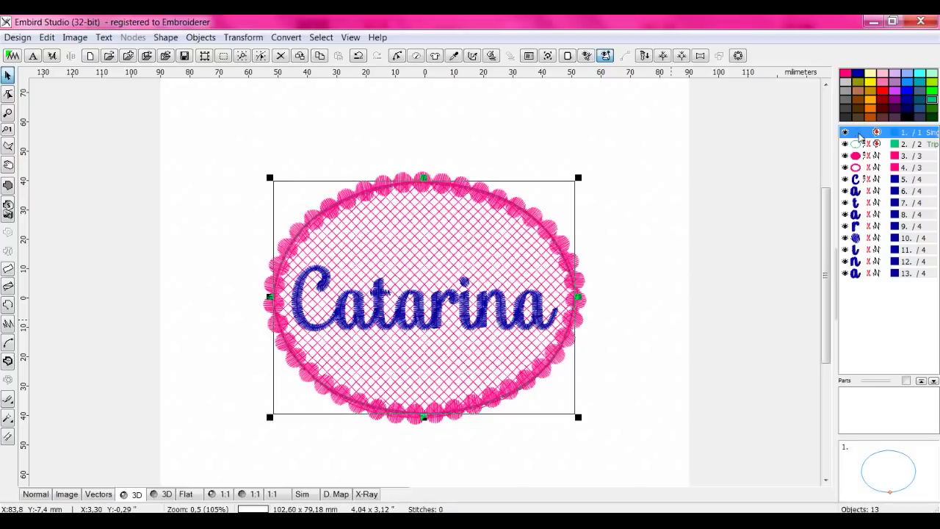
click(860, 147)
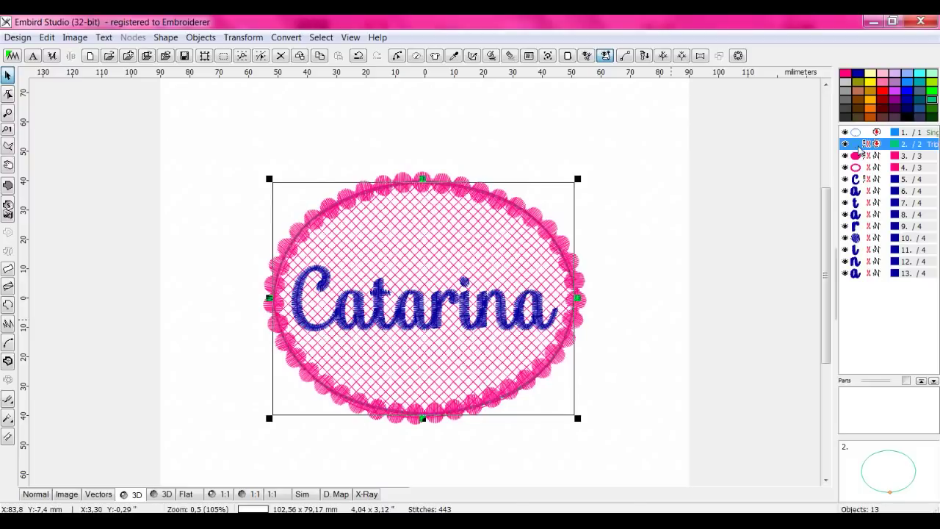
click(859, 156)
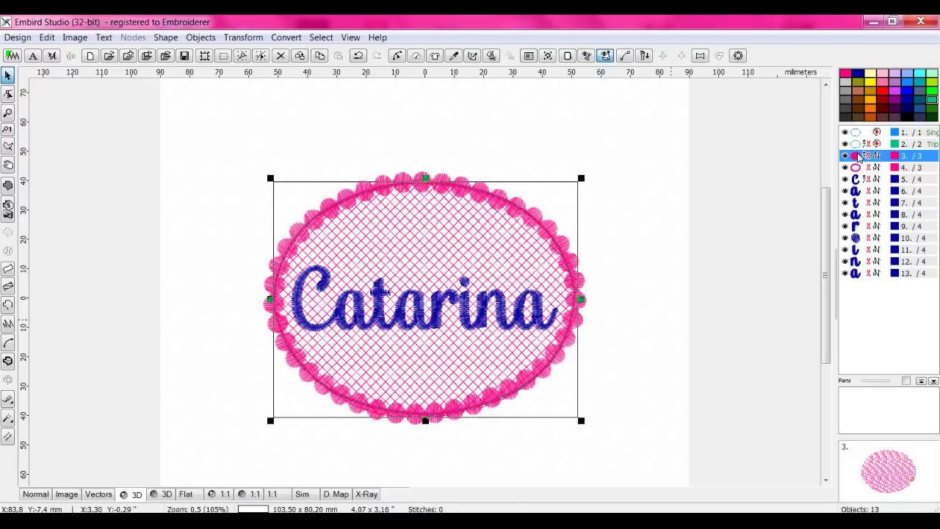
click(857, 168)
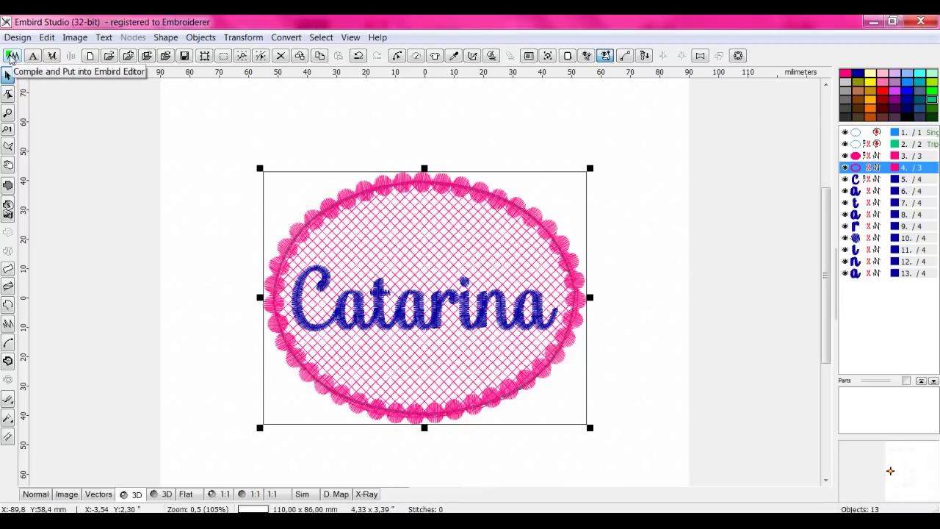
Compile the design into Embird Editor, saving the outline file as teste, and dismiss the file conversion dialog.
click(11, 57)
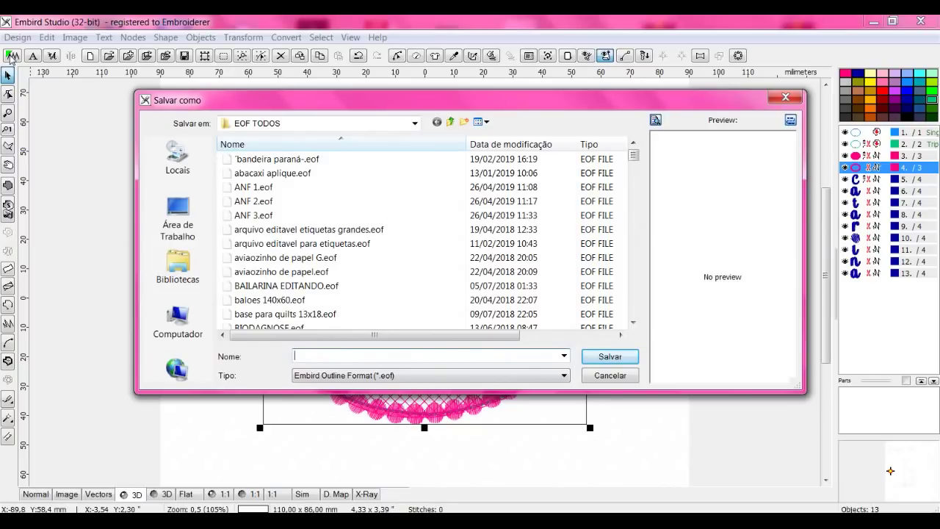
text(teste)
click(607, 356)
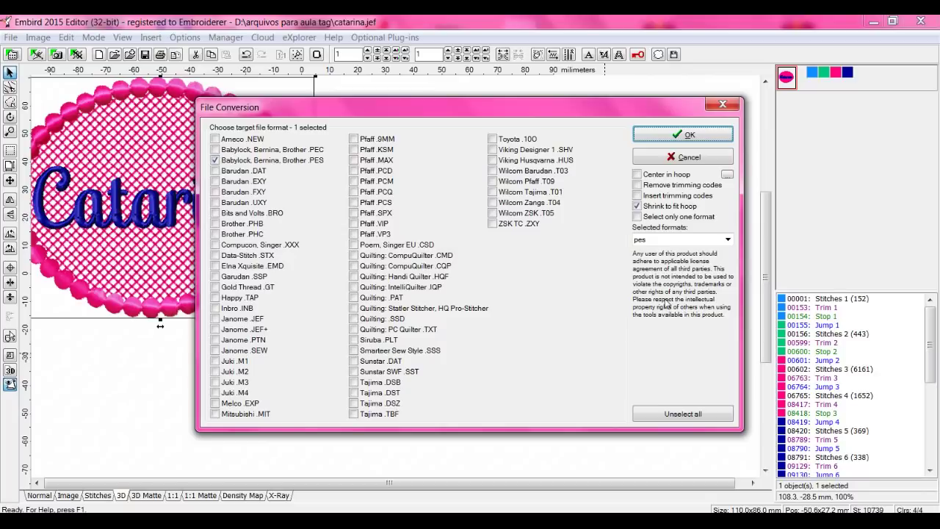
click(719, 106)
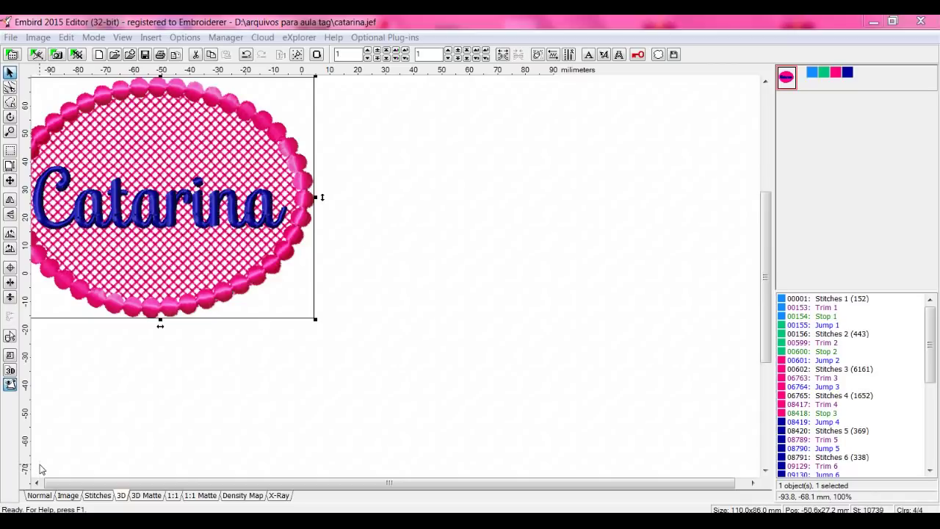
Move the whole patch fully into the workspace and separate it into all its individual items.
scroll(629, 497, up, 1)
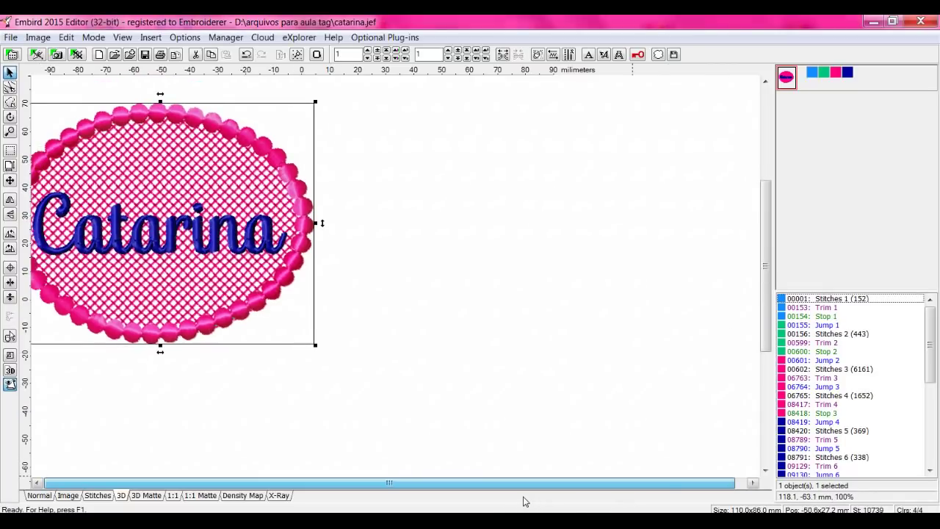
drag(302, 285, 364, 312)
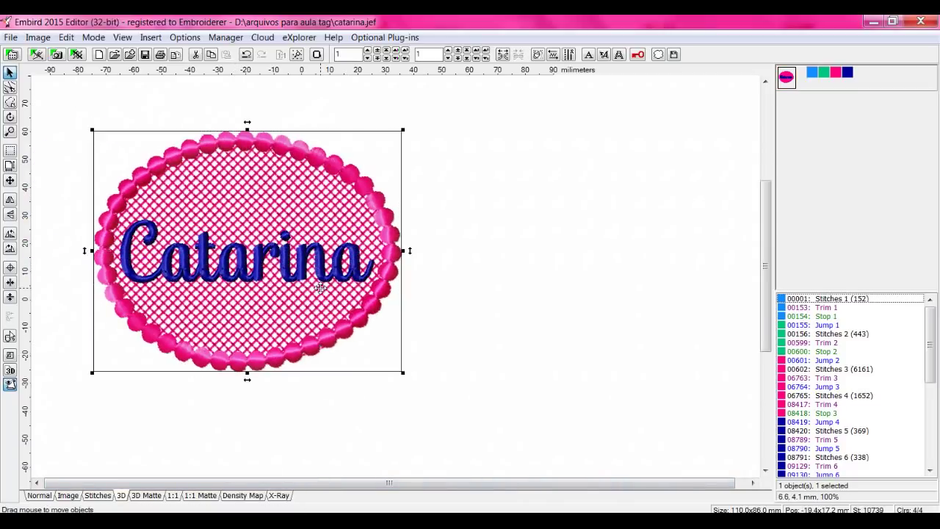
right_click(783, 352)
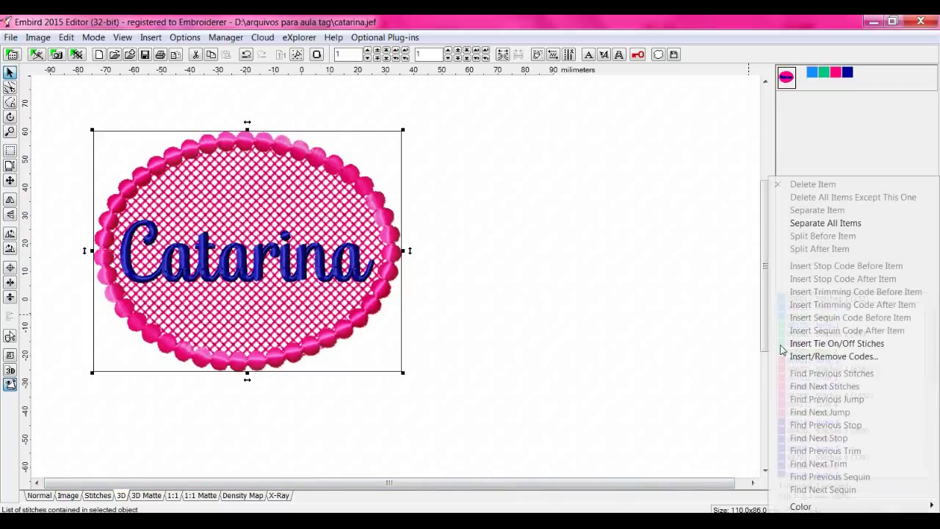
click(813, 223)
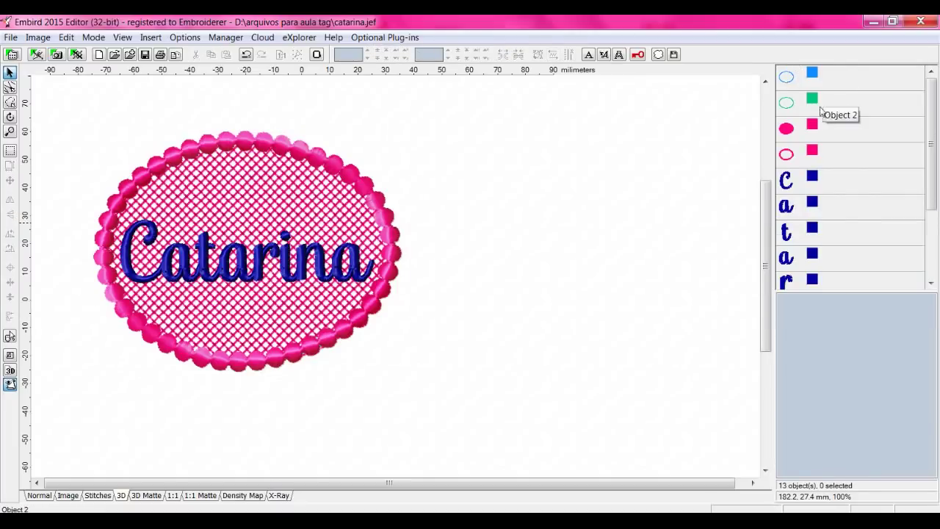
Select all the letters of the name and join them into a single object.
click(785, 178)
scroll(791, 221, down, 2)
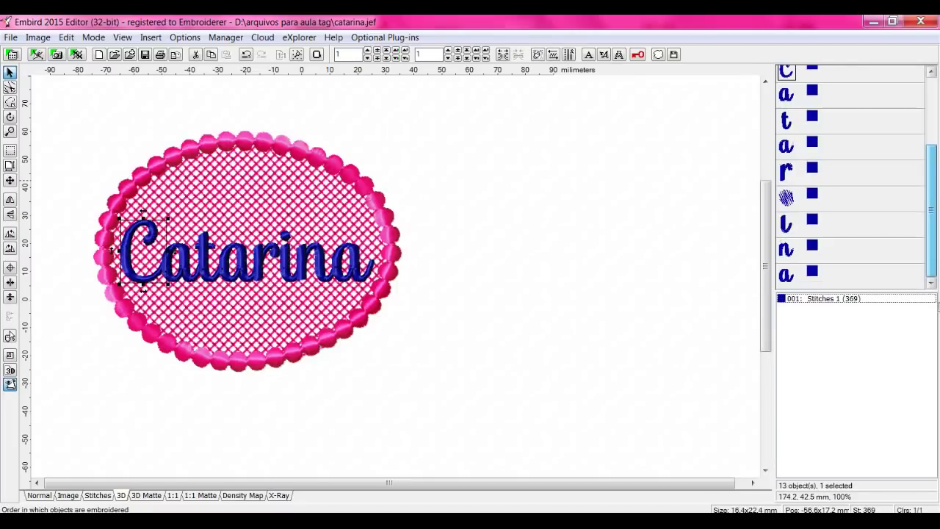
shift+click(787, 276)
key(ctrl+j)
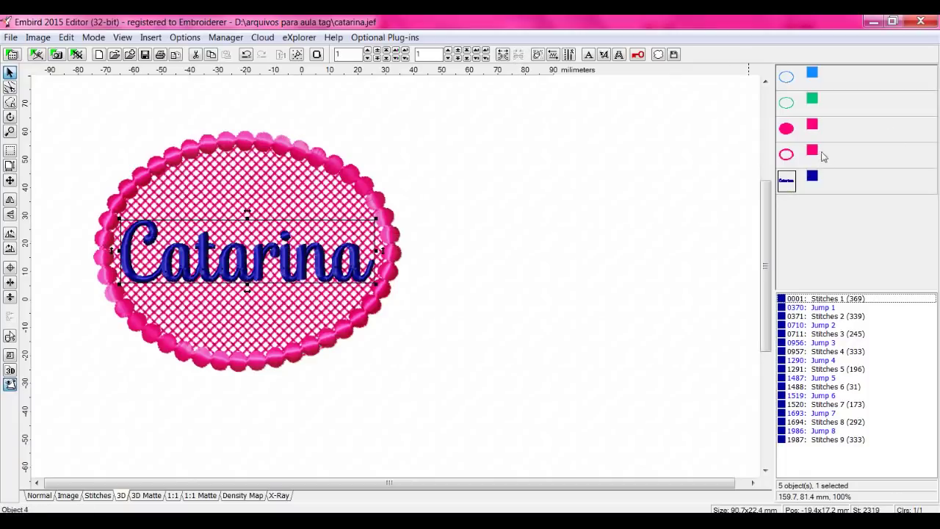
Hide the pink fill, scalloped border, lettering and green outline so only the blue oval outline is displayed.
click(811, 152)
click(812, 126)
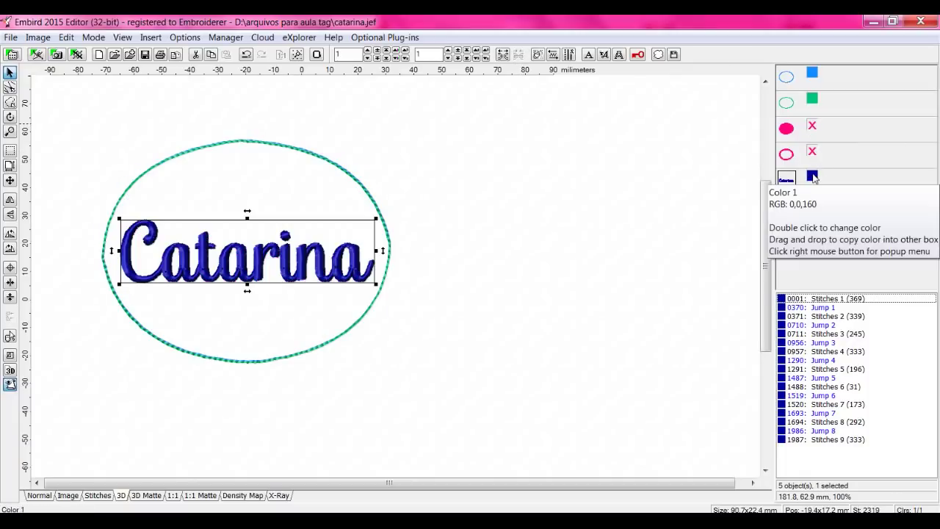
click(812, 177)
click(812, 100)
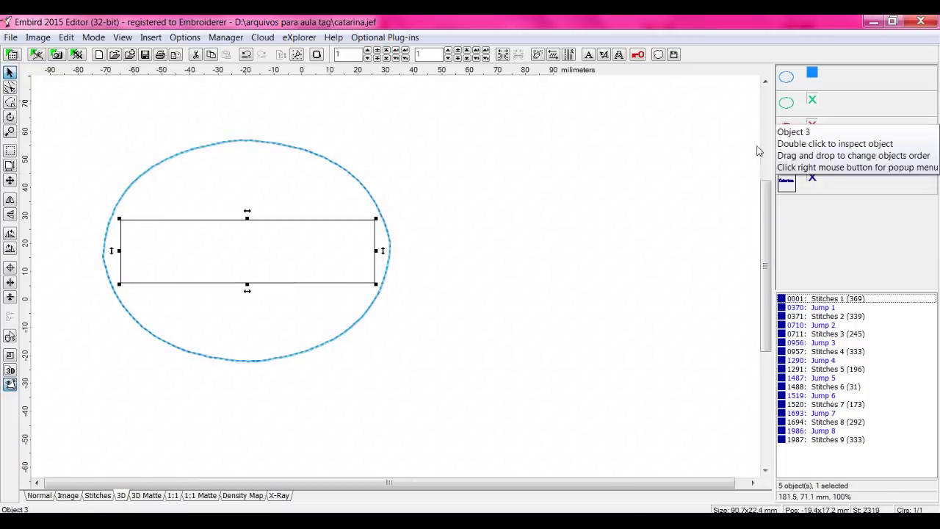
click(724, 201)
Step through the sewing sequence from the blue outline, showing the green outline, pink fill, scalloped border and lettering in turn.
click(787, 78)
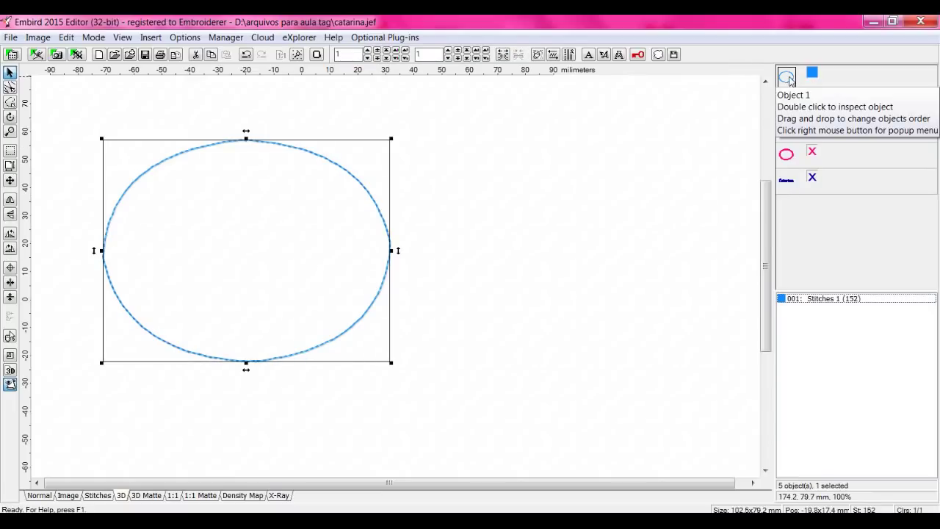
click(792, 105)
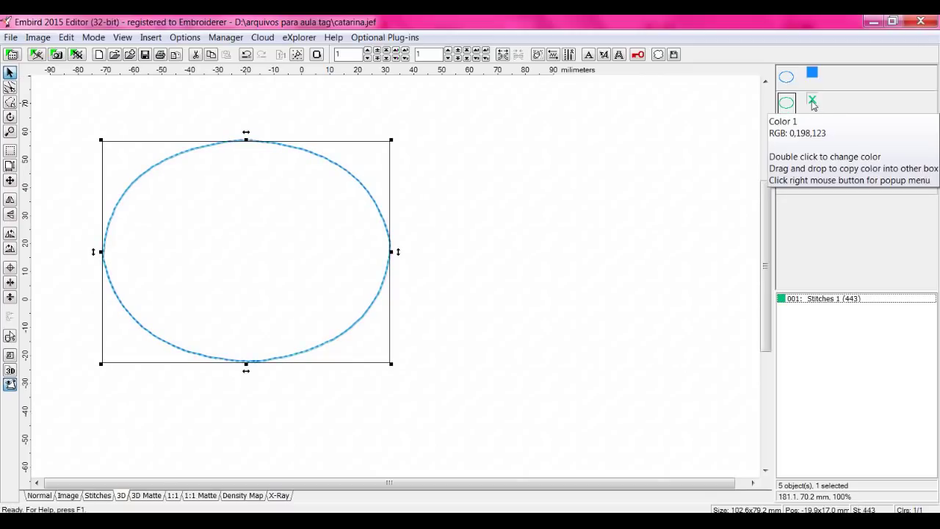
click(812, 103)
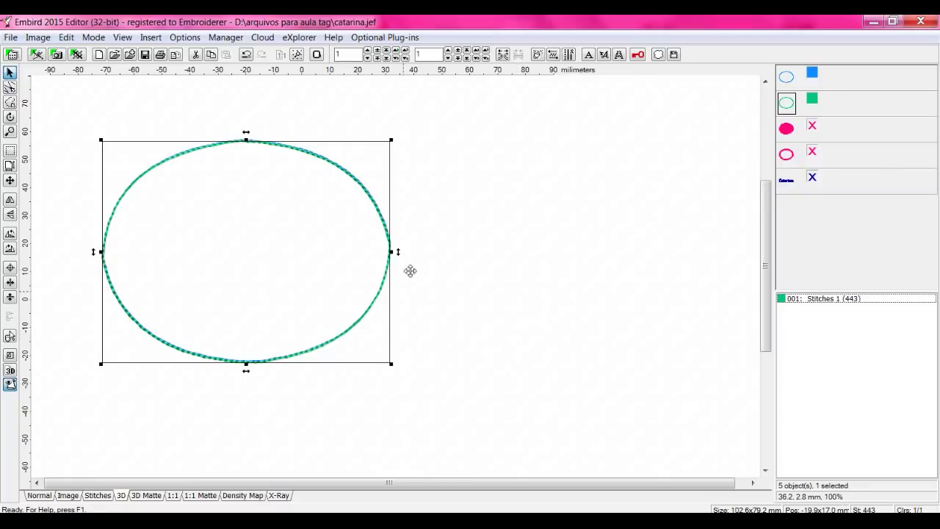
click(813, 127)
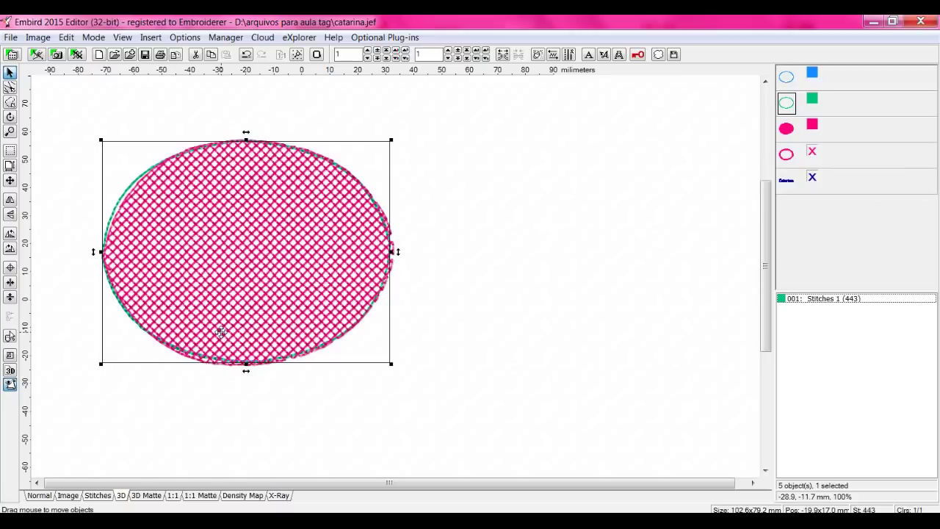
click(813, 155)
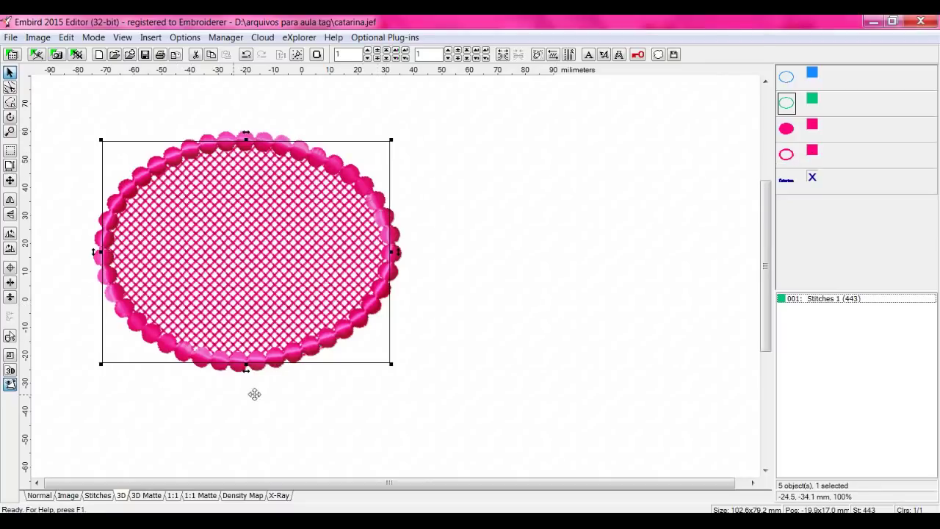
click(813, 180)
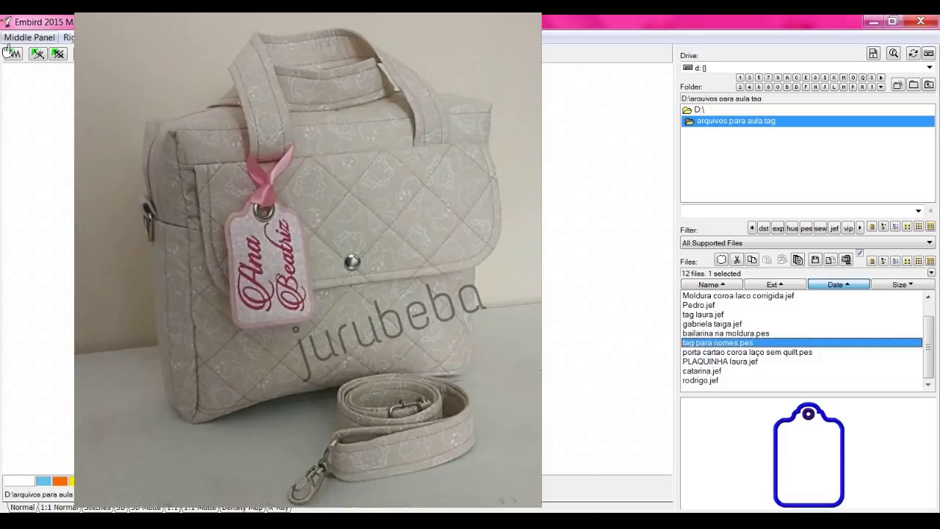
Open tag para nomes.pes in the Editor in 3D view and separate the tag into all its items.
click(609, 488)
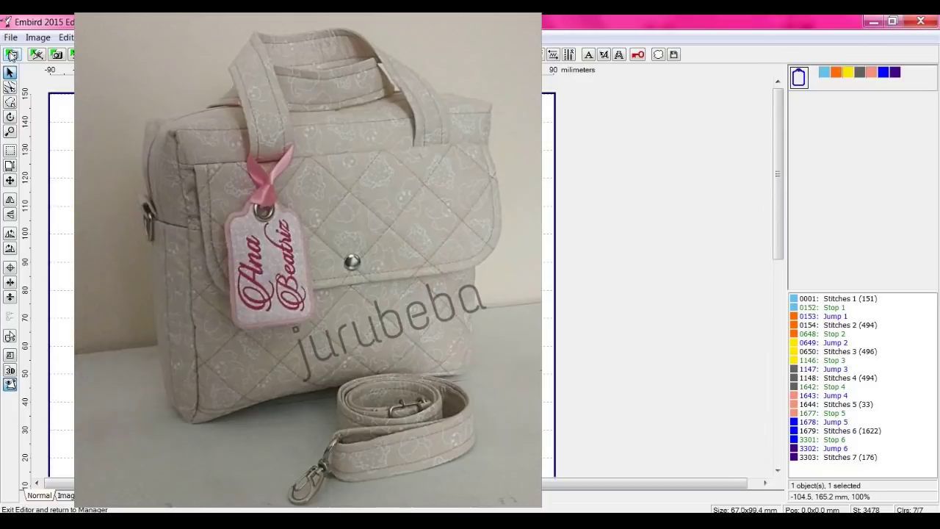
drag(781, 220, 779, 305)
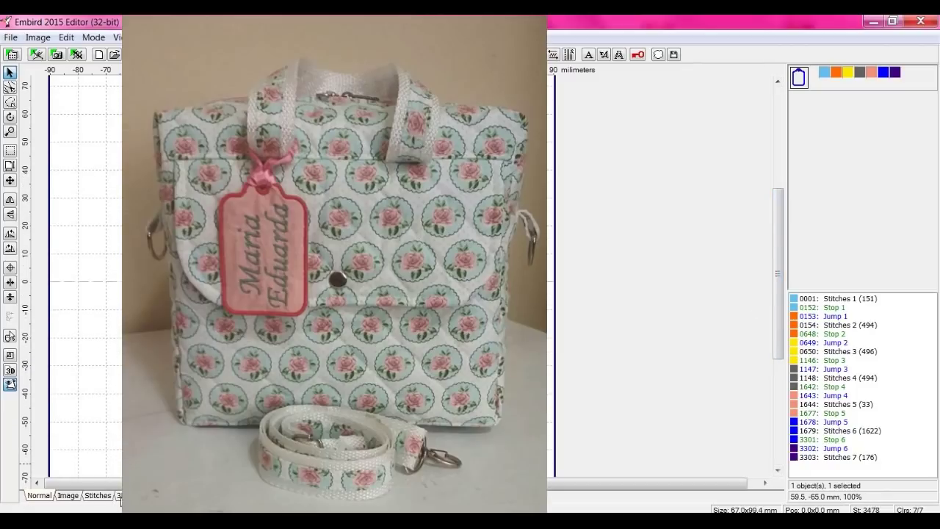
click(121, 495)
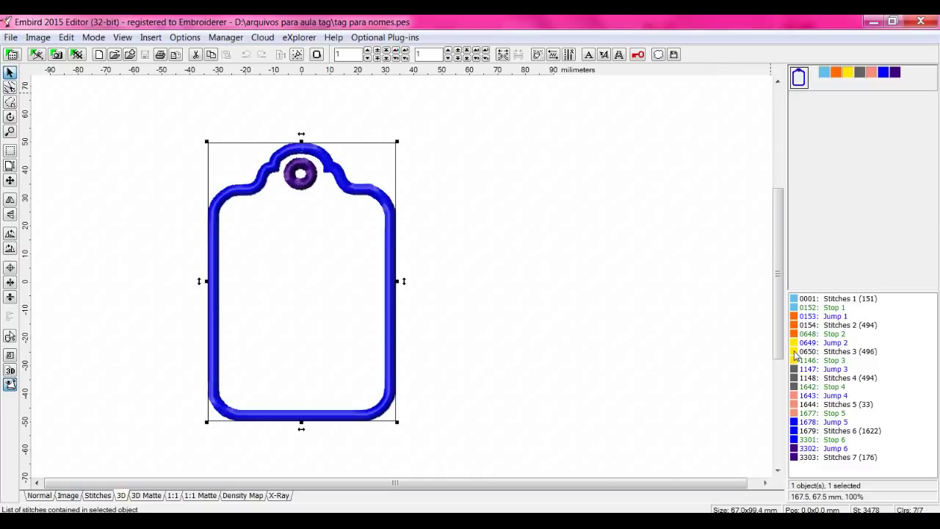
right_click(794, 355)
click(814, 223)
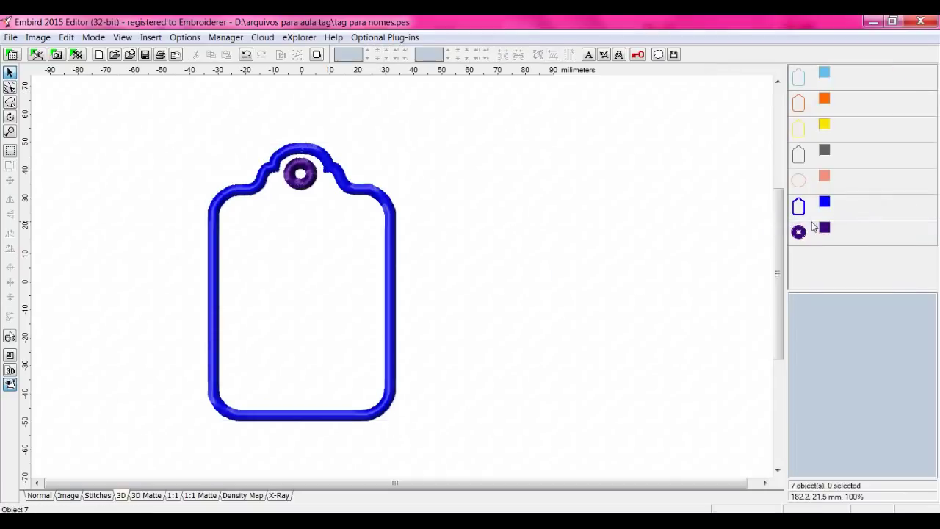
Hide every item of the tag except the light blue outline that stitches first.
click(824, 100)
click(824, 124)
click(824, 150)
click(824, 177)
click(824, 202)
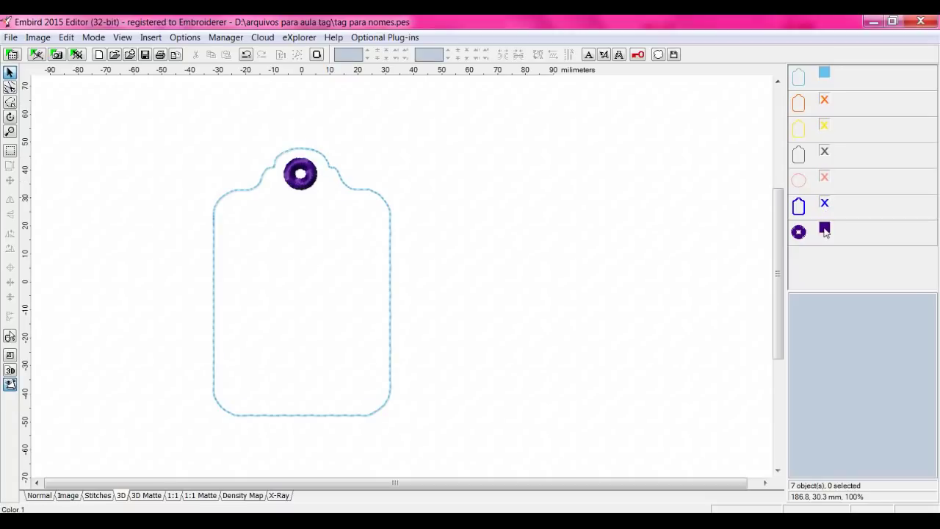
click(825, 229)
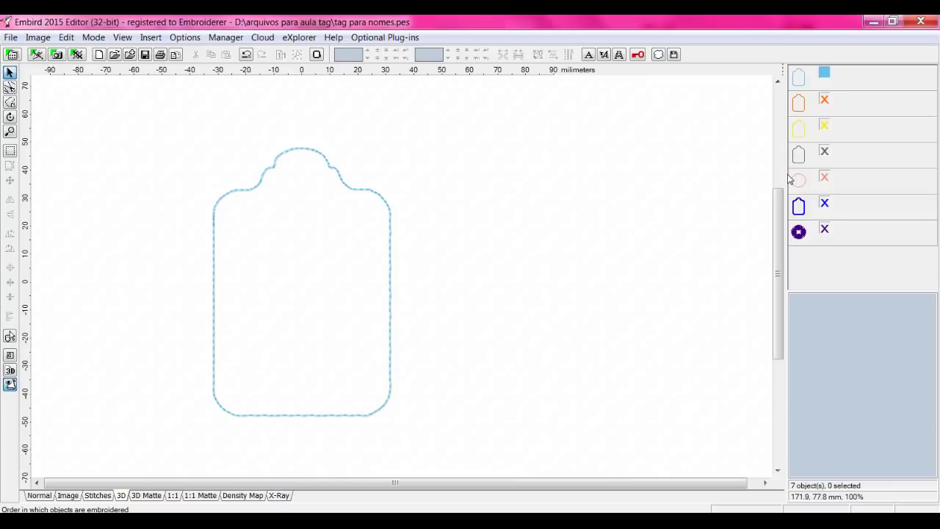
Step through the tag's sewing sequence, showing the remaining outlines, the small hole circle, the blue satin border and the purple eyelet in turn.
click(825, 101)
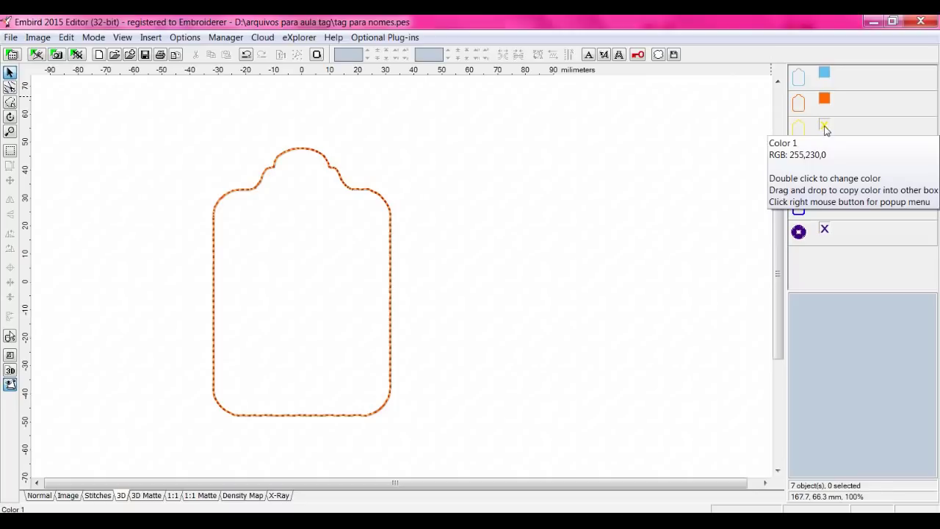
click(824, 127)
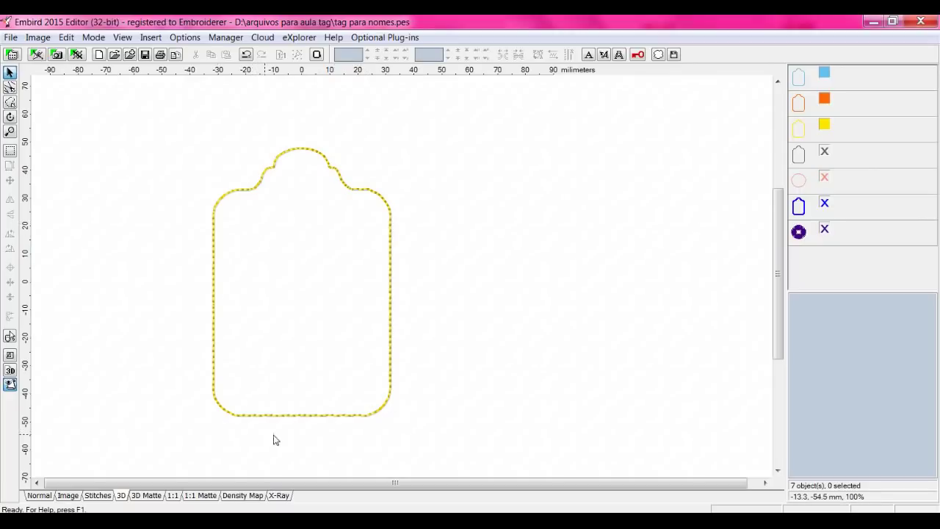
click(824, 153)
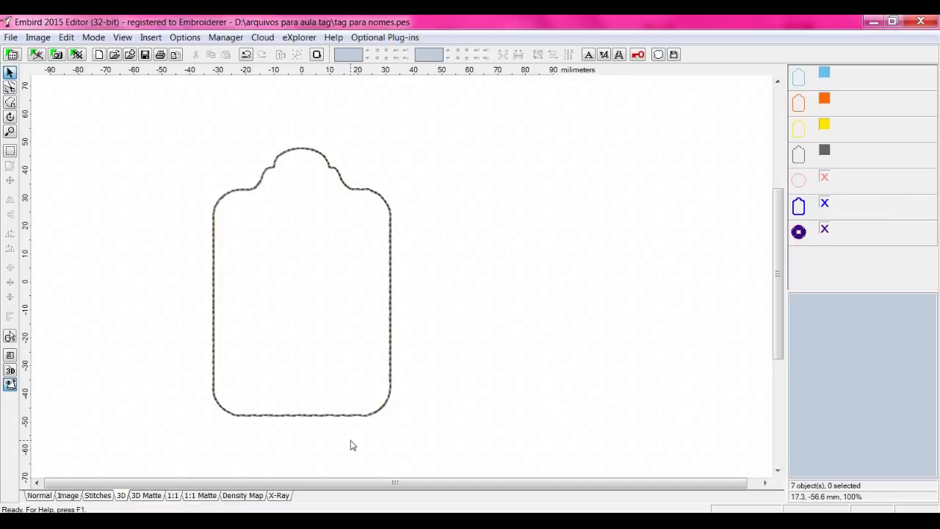
click(825, 179)
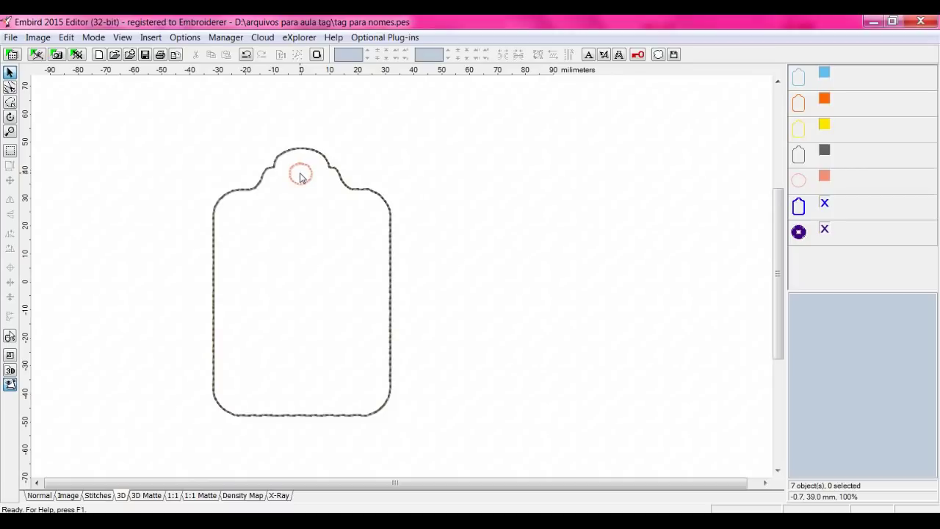
click(824, 205)
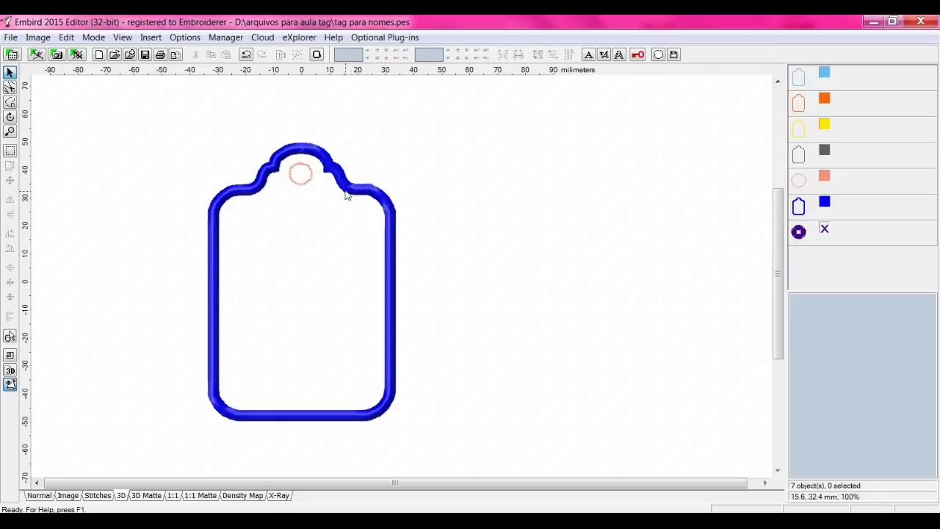
click(824, 231)
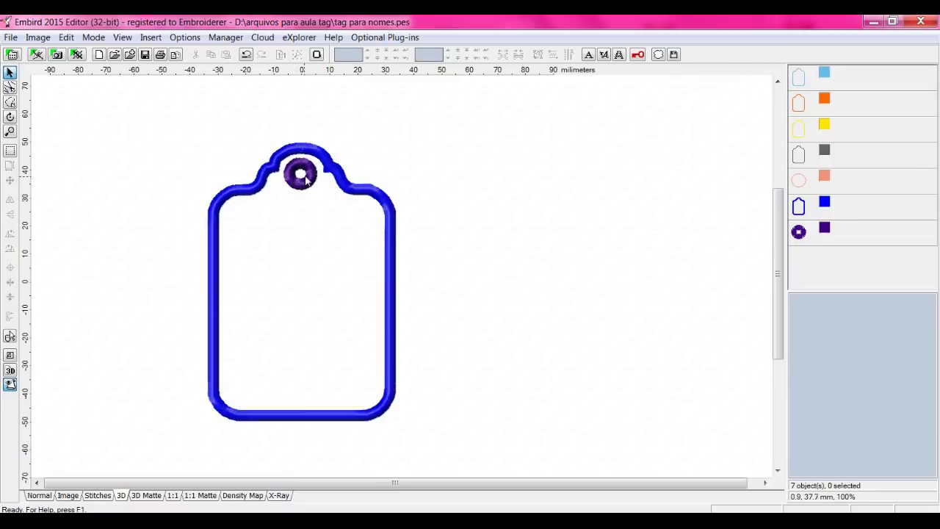
click(825, 229)
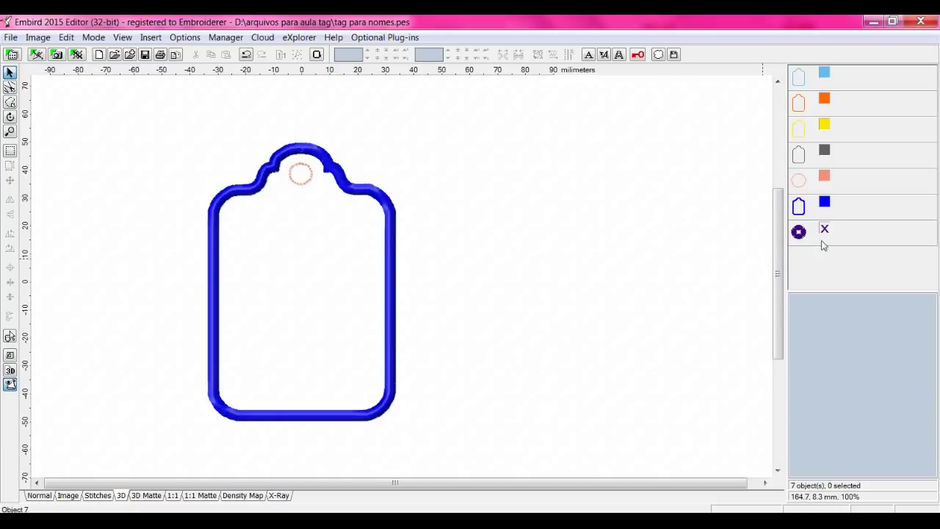
click(824, 229)
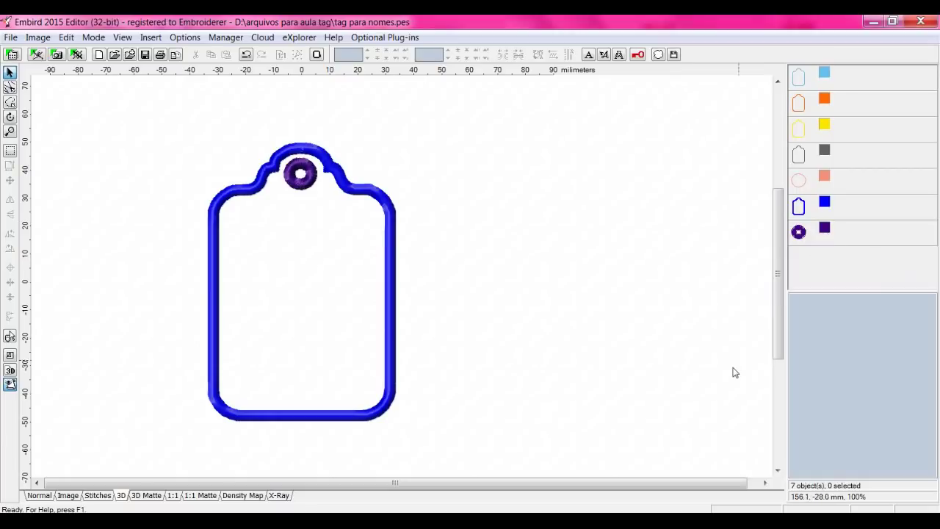
Create font engine text in the Taiga Italic font and enter the person's first name.
click(604, 55)
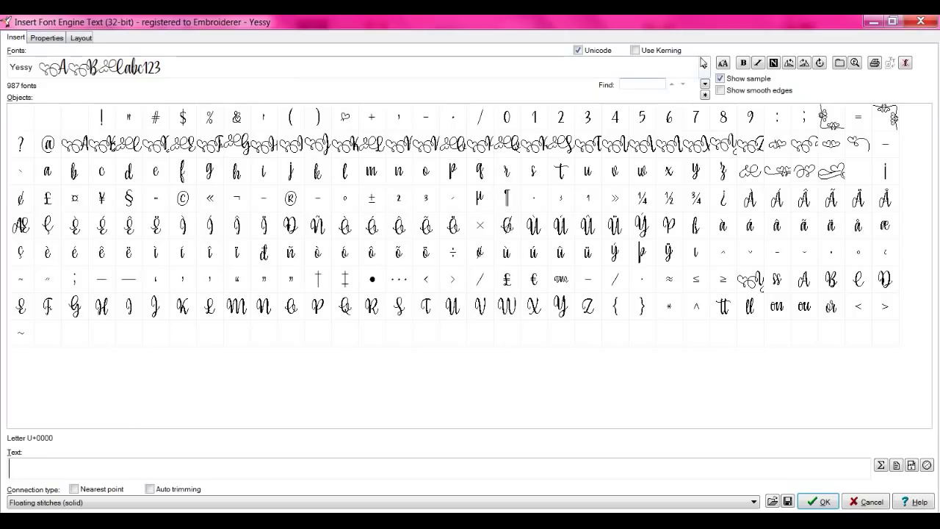
click(704, 69)
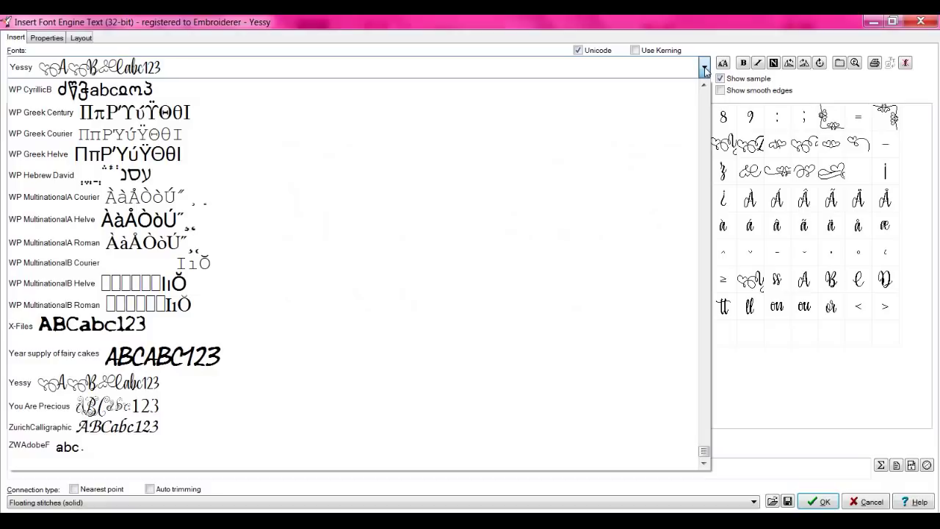
drag(704, 455, 704, 440)
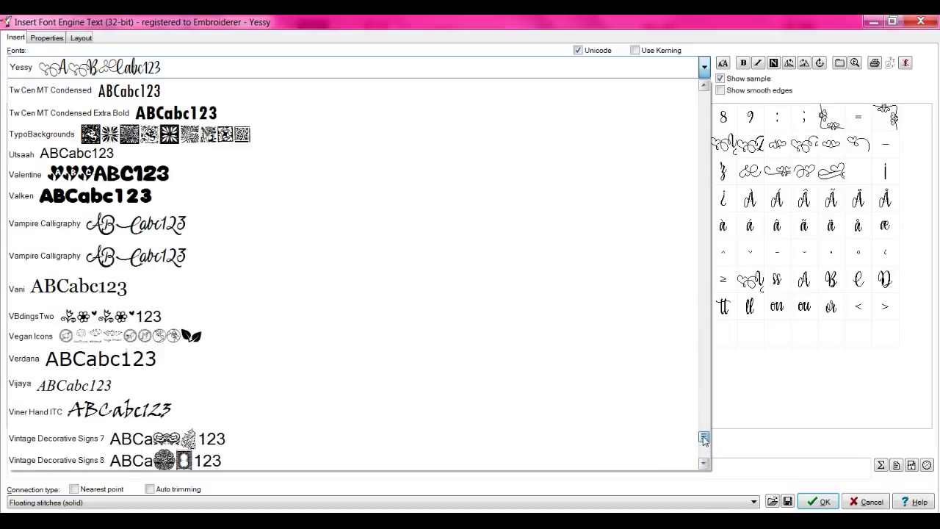
click(704, 85)
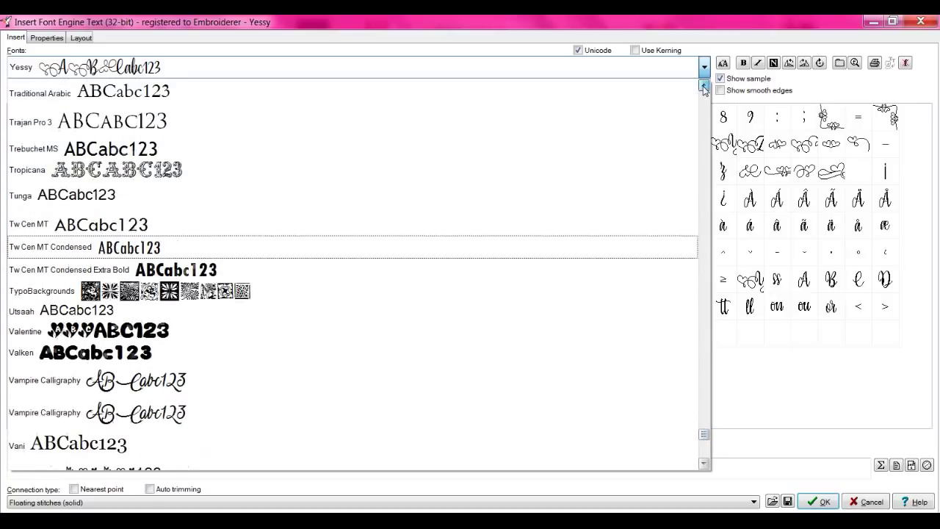
click(704, 86)
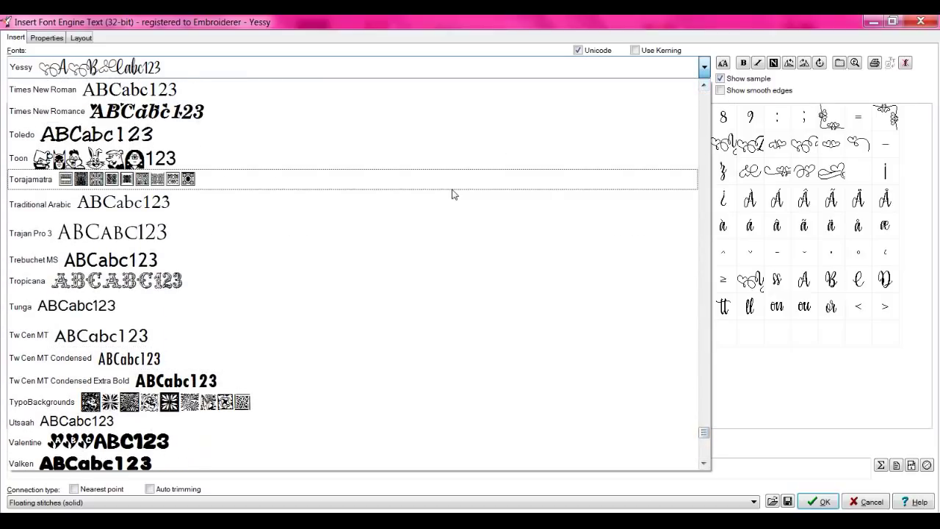
click(703, 85)
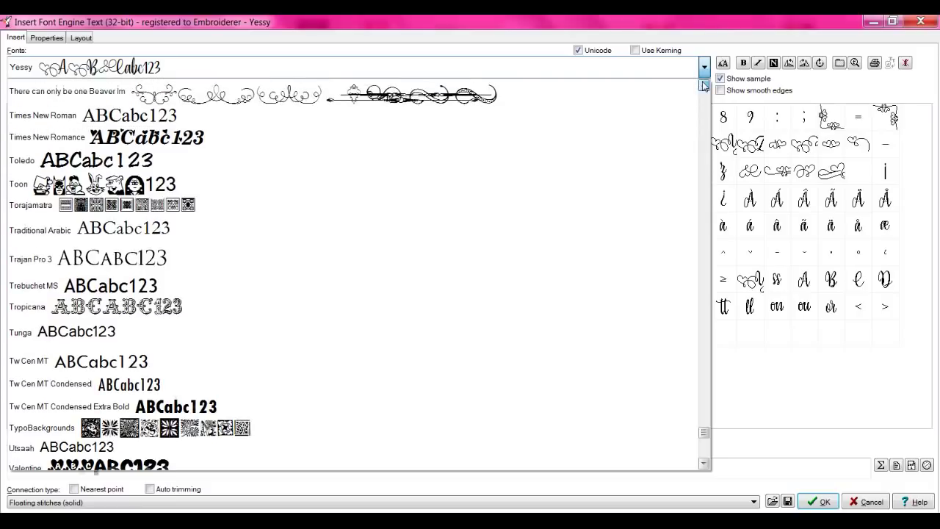
click(703, 86)
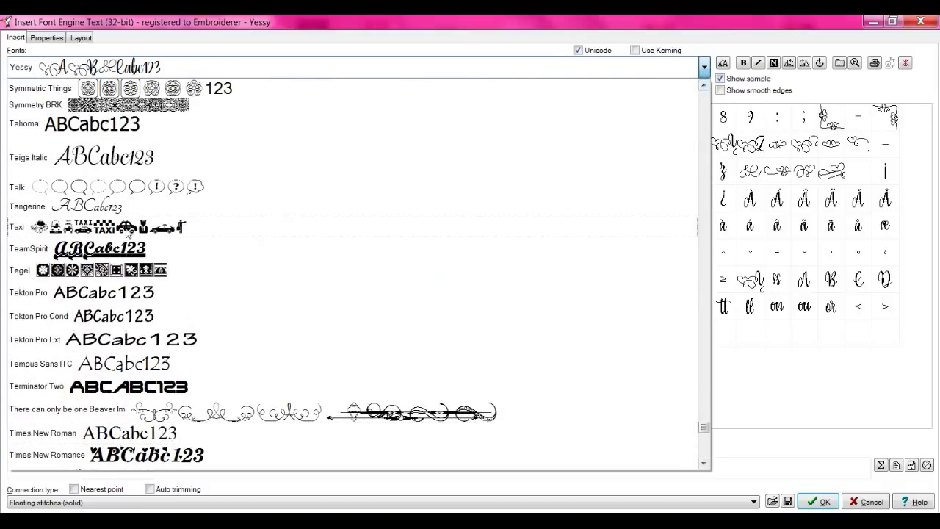
click(77, 152)
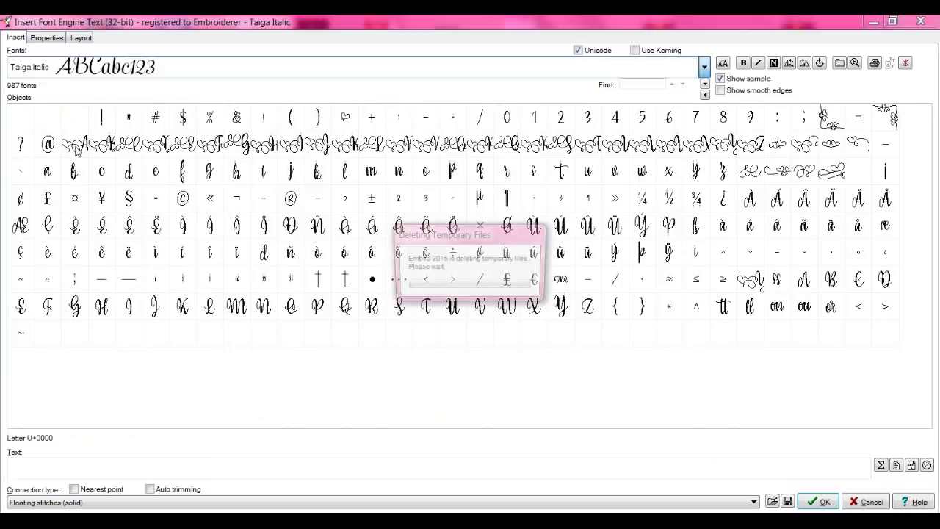
click(45, 472)
text(Simona)
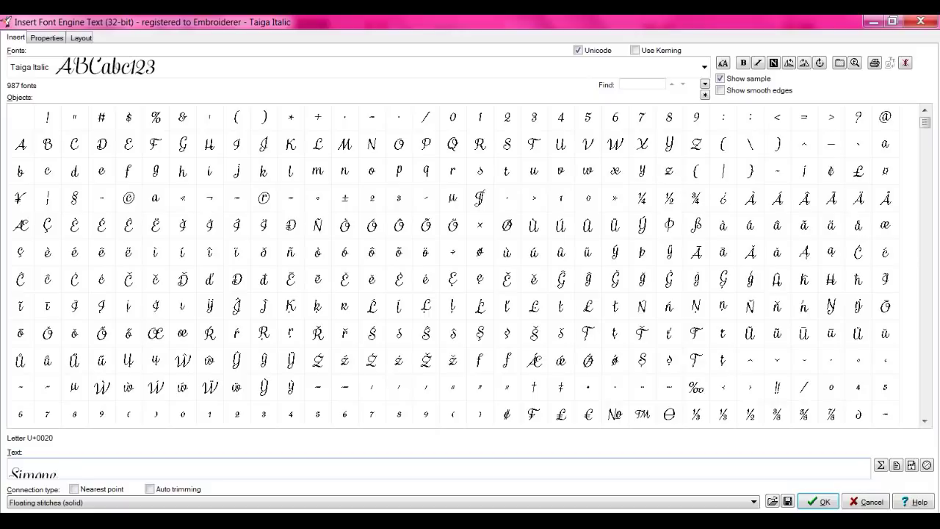
Set the lettering width to 60 mm with the ratio kept, accept the Auto Column fill parameters, and insert it on the tag.
click(46, 38)
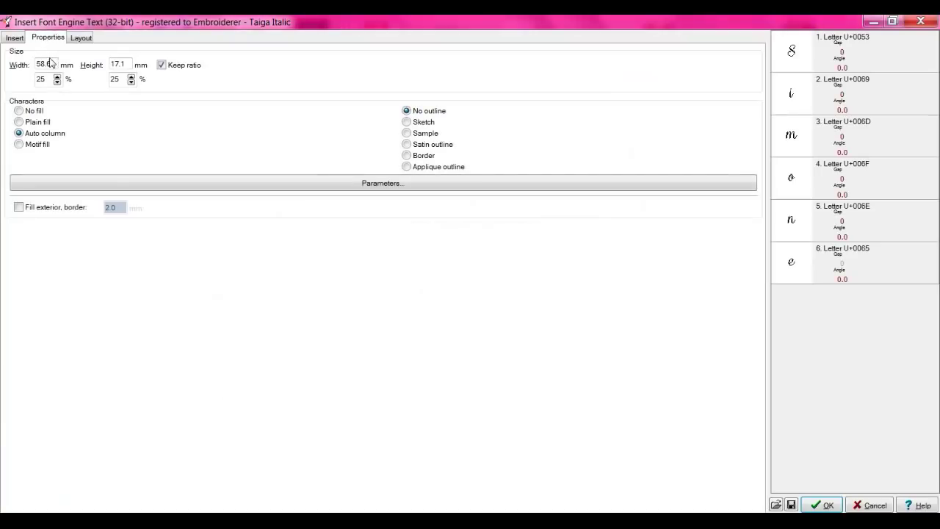
drag(53, 64, 33, 66)
text(60)
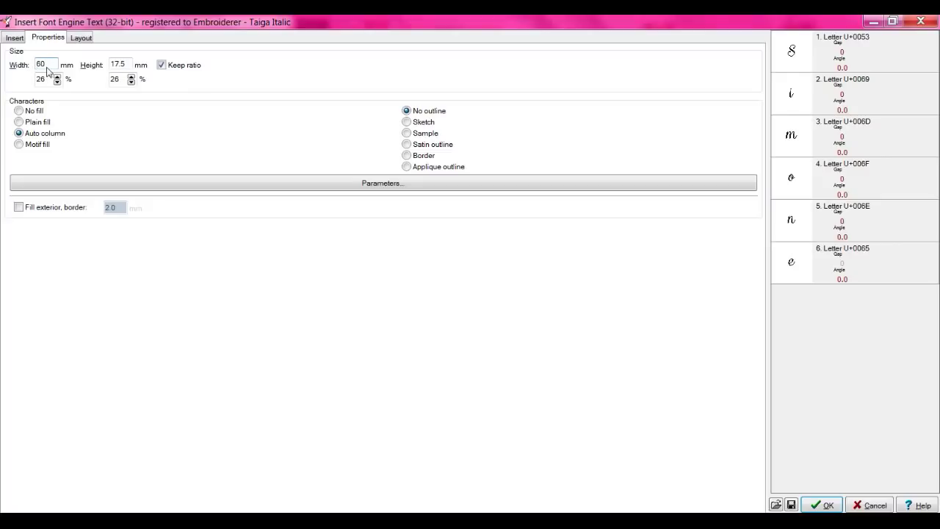
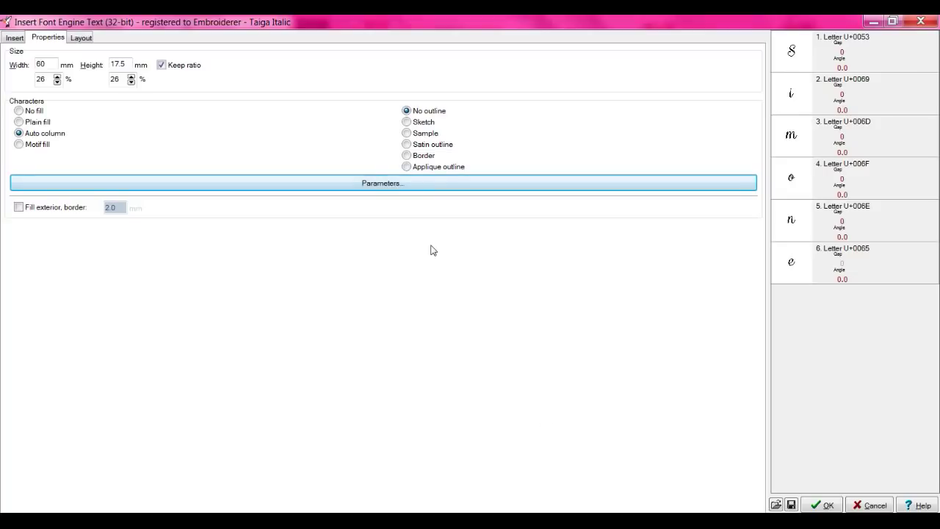
click(379, 188)
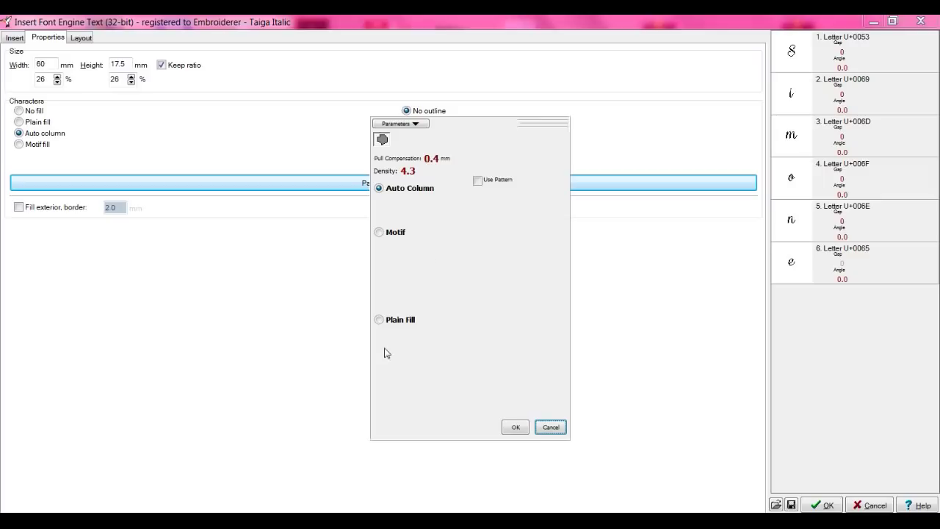
click(516, 428)
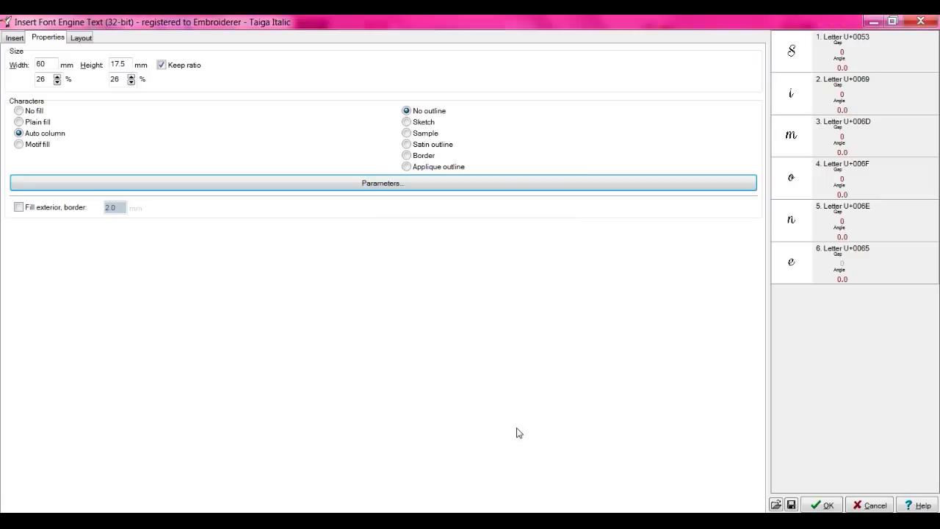
click(826, 505)
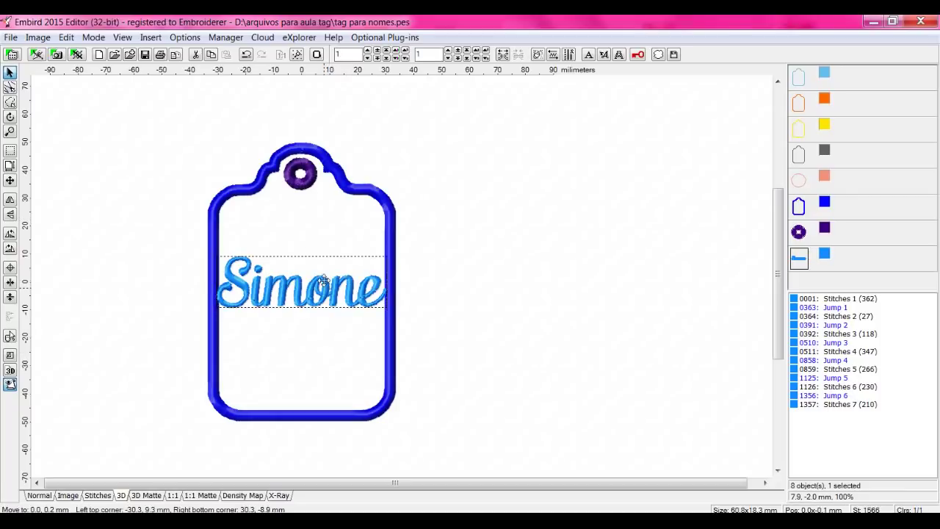
Move the name lettering about 8 mm up inside the tag.
key(Up)
key(Up)
key(Up)
key(Up)
key(Up)
key(Up)
key(Up)
key(Up)
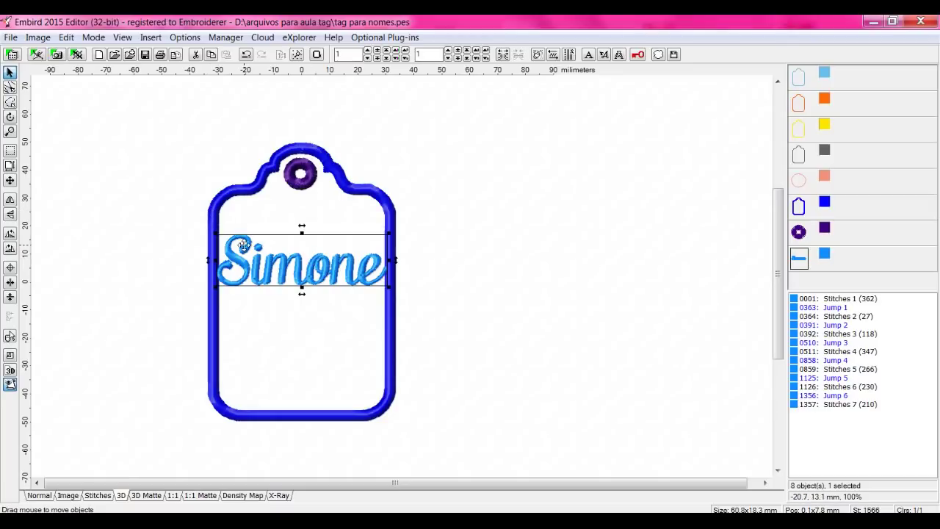
Merge RAMO COM FLORES.jef from the bordadosss folder and place the flower branch below the name.
click(11, 37)
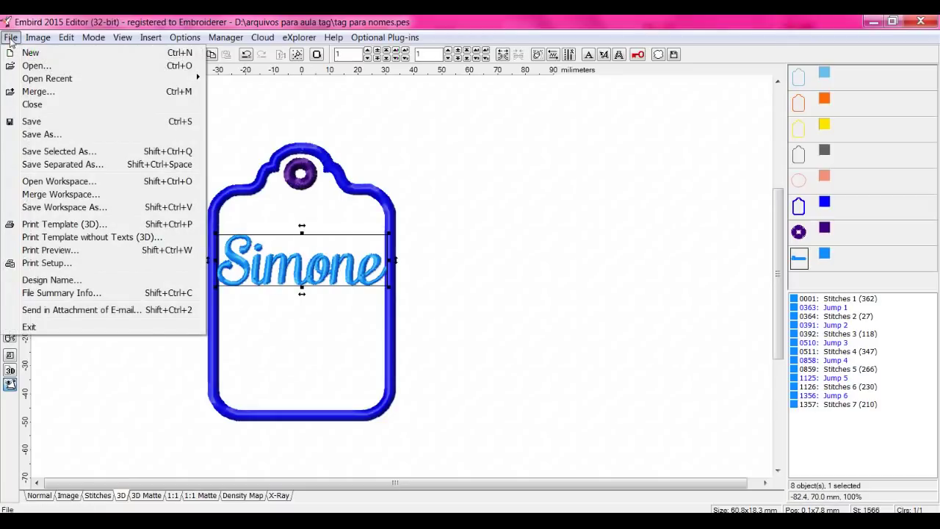
click(40, 92)
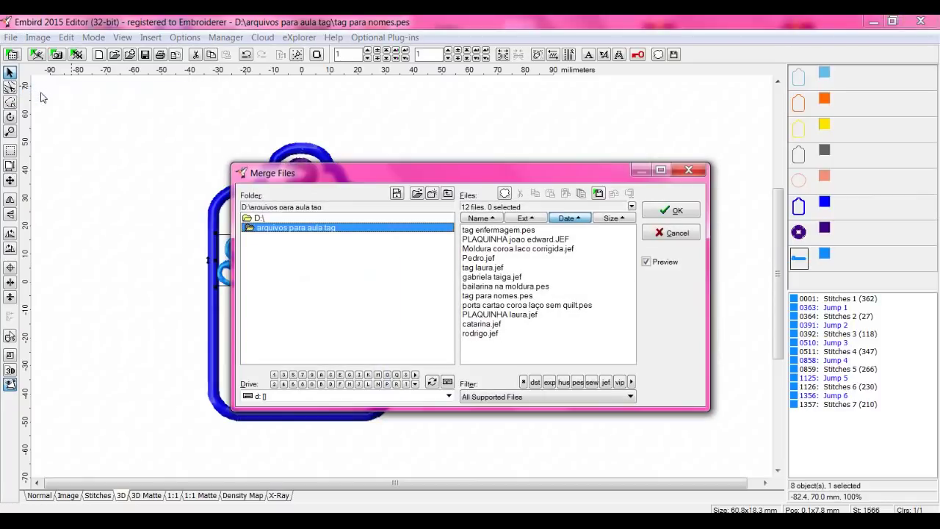
click(256, 218)
click(526, 259)
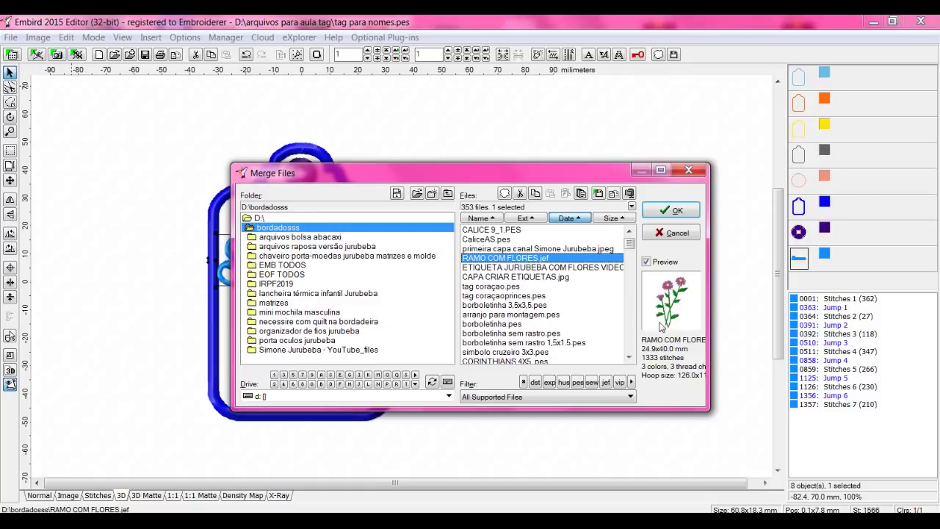
click(671, 210)
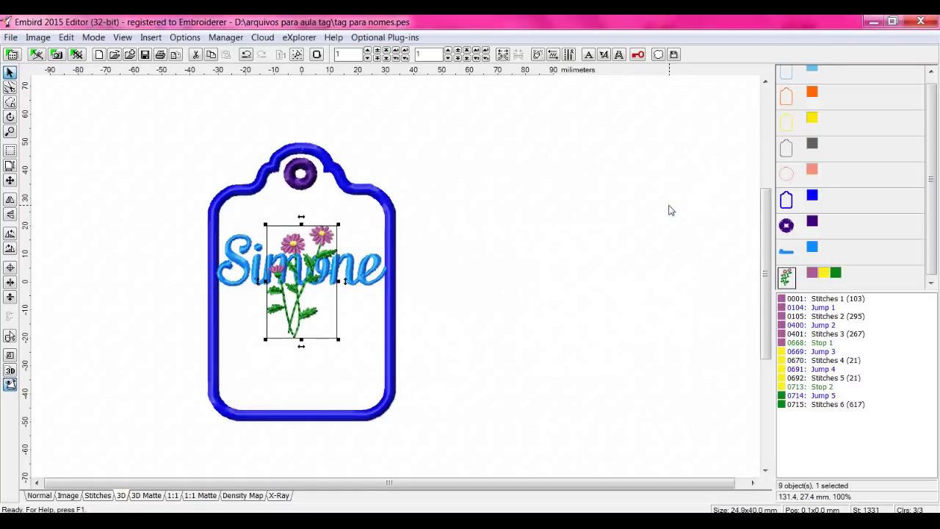
drag(310, 294, 315, 354)
Raise the name about 3 mm and shrink it proportionally to about 58 mm wide so it clears the border.
click(316, 276)
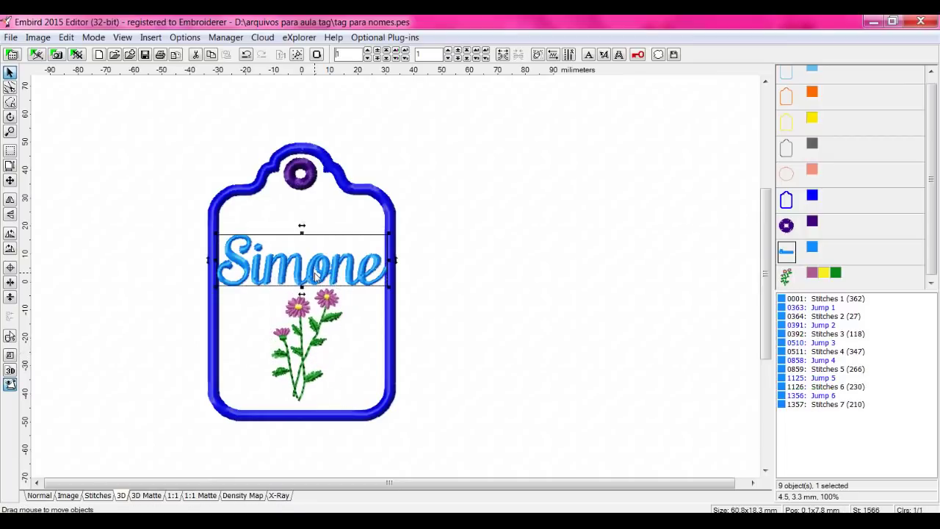
drag(315, 276, 314, 265)
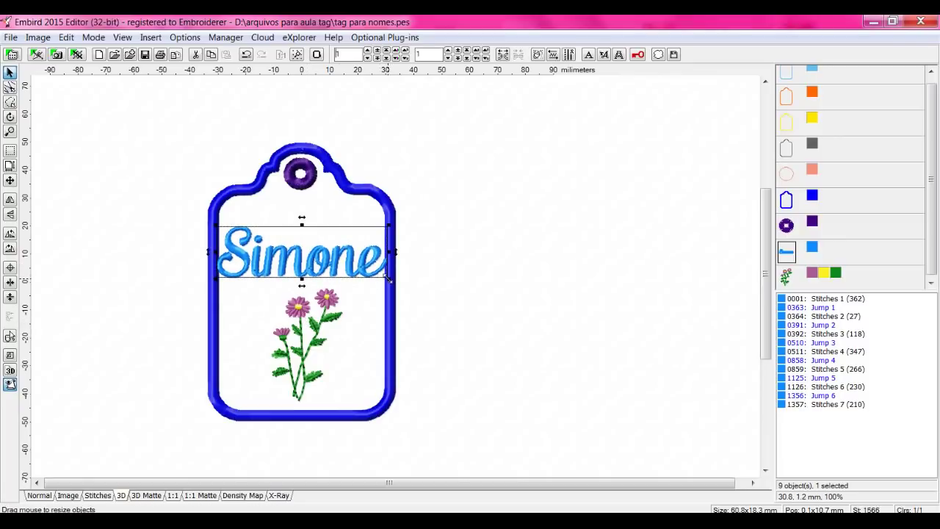
drag(389, 278, 360, 261)
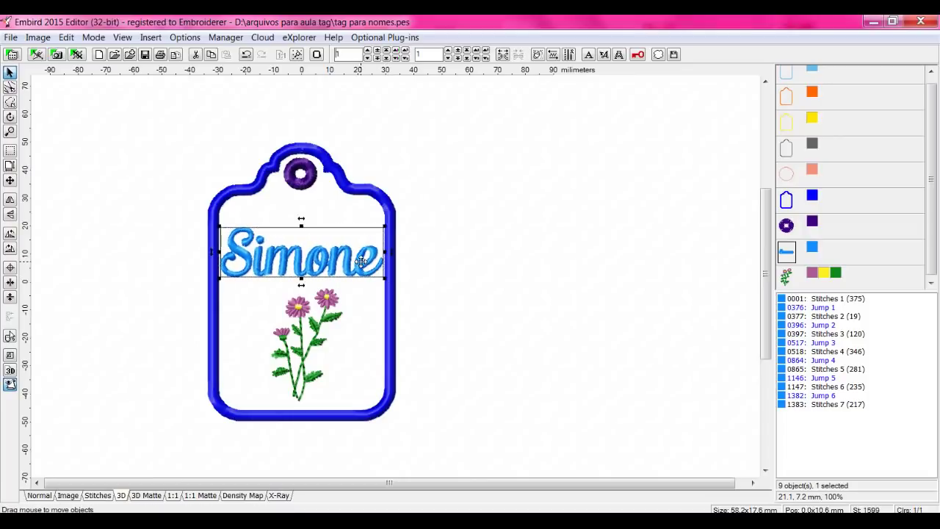
click(359, 307)
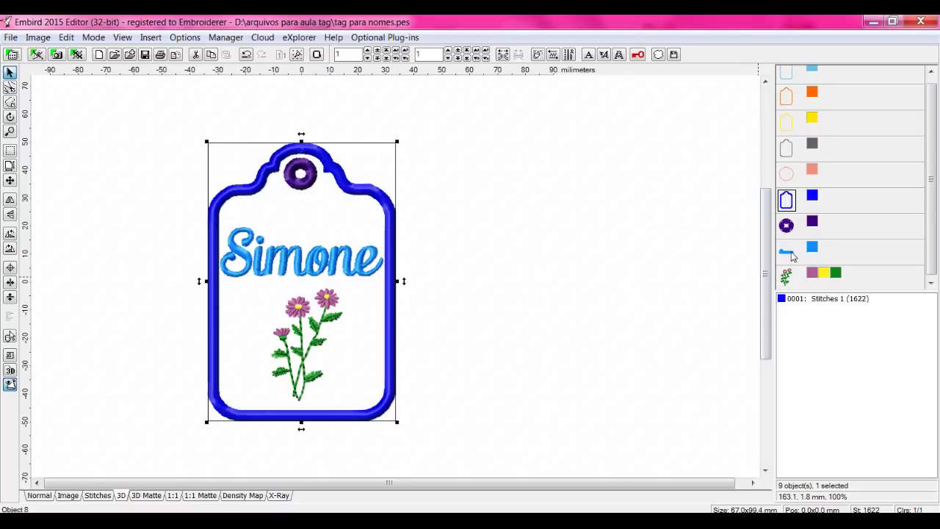
Recolor the name lettering to bright pink, RGB 255, 0, 128.
click(792, 253)
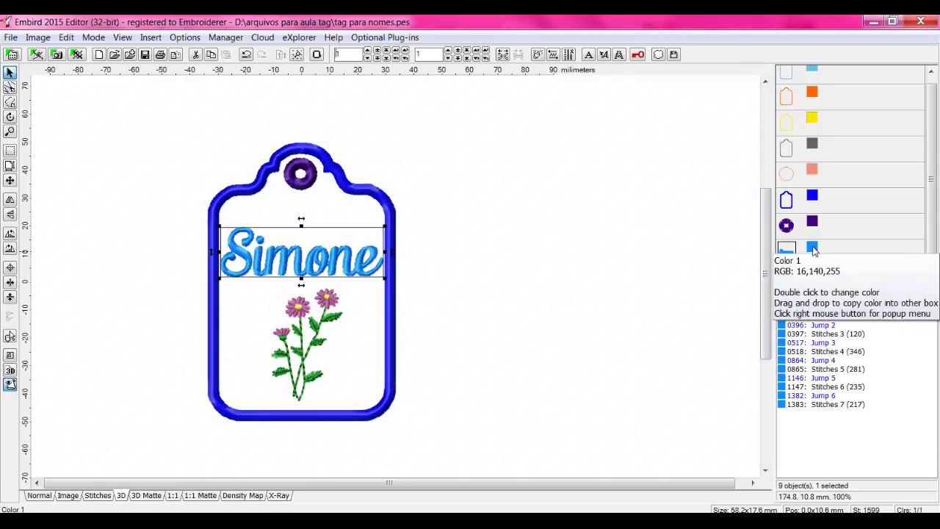
right_click(813, 252)
click(802, 250)
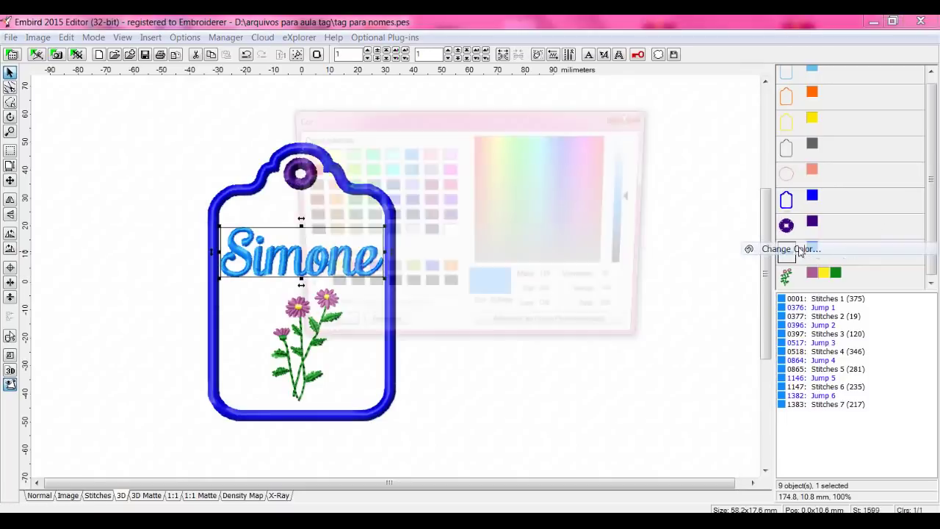
click(447, 185)
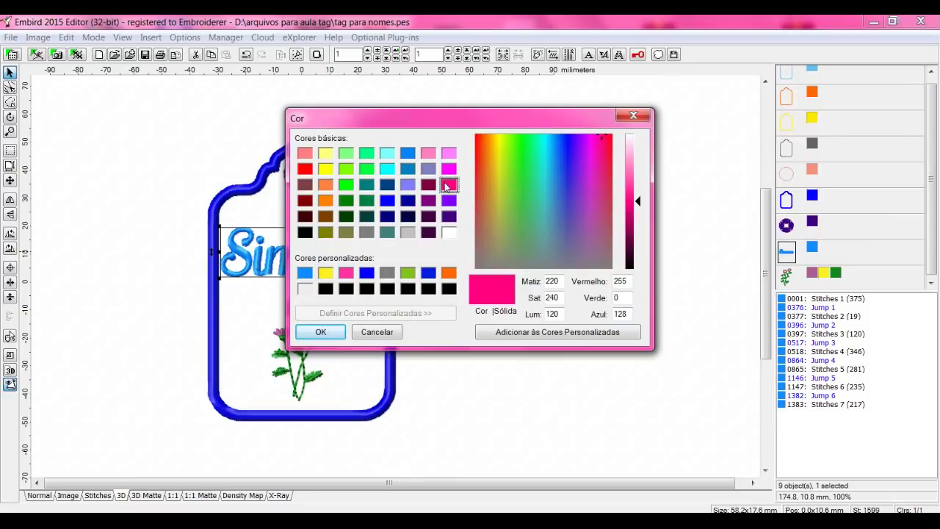
click(327, 334)
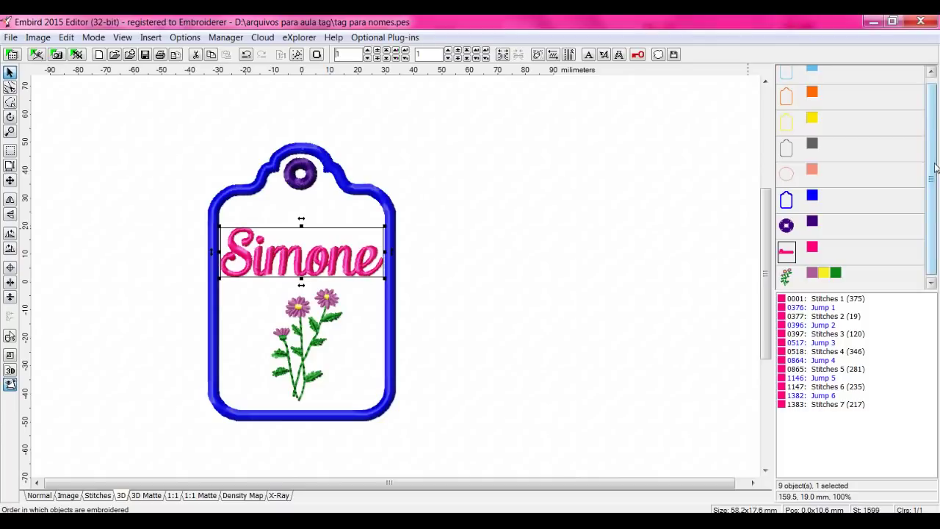
Place the name lettering directly after the second, orange tag outline in the sewing order.
scroll(934, 167, up, 1)
click(786, 77)
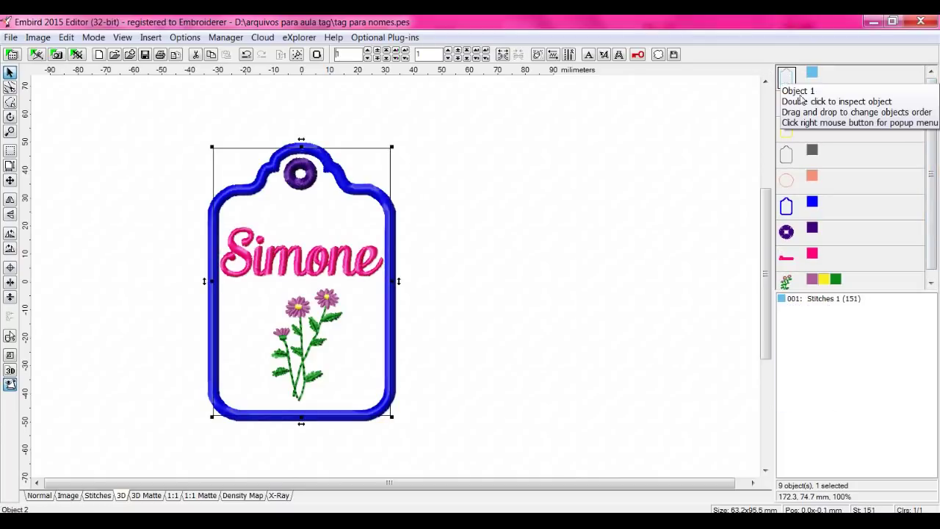
click(788, 107)
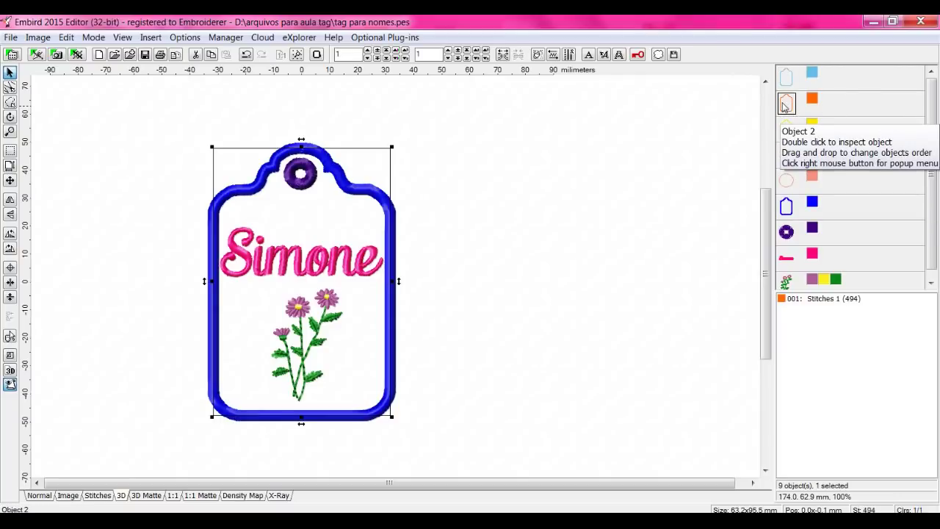
click(786, 260)
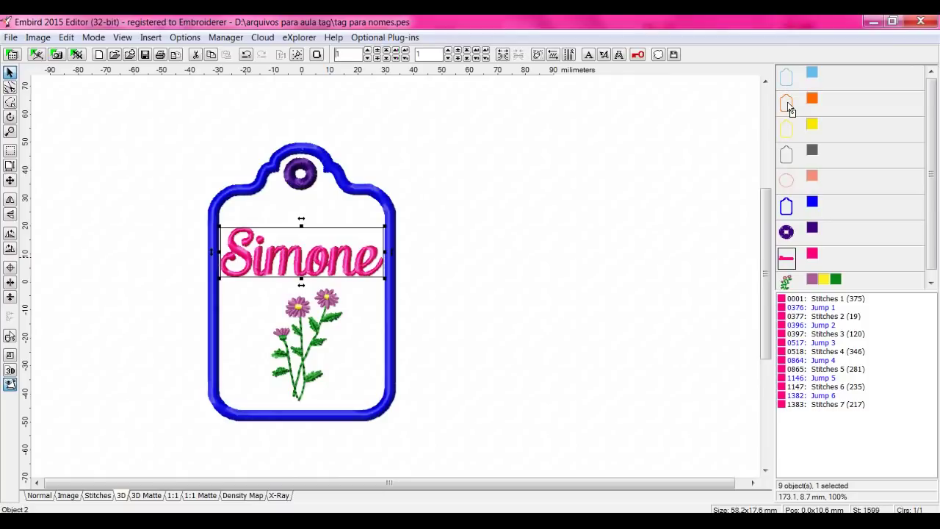
drag(789, 106, 792, 108)
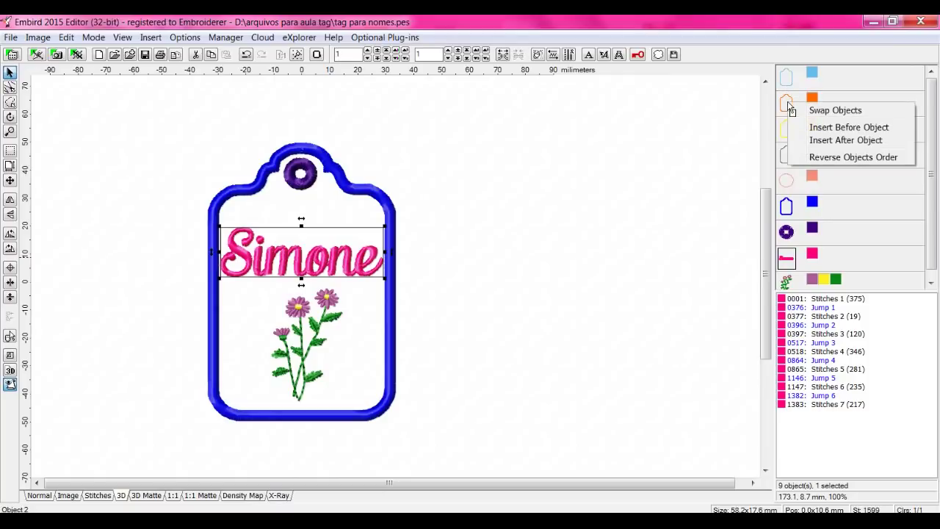
click(822, 140)
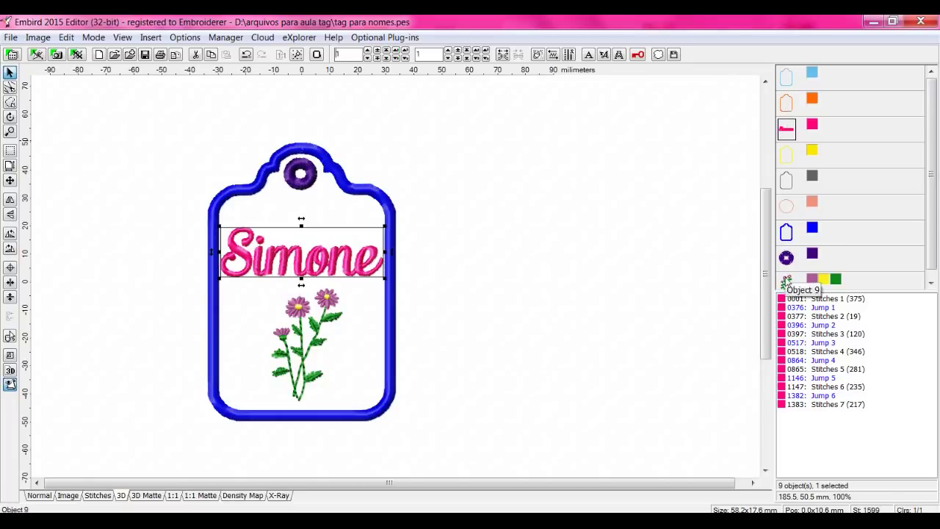
Place the flower branch directly after the name lettering in the sewing order.
click(785, 279)
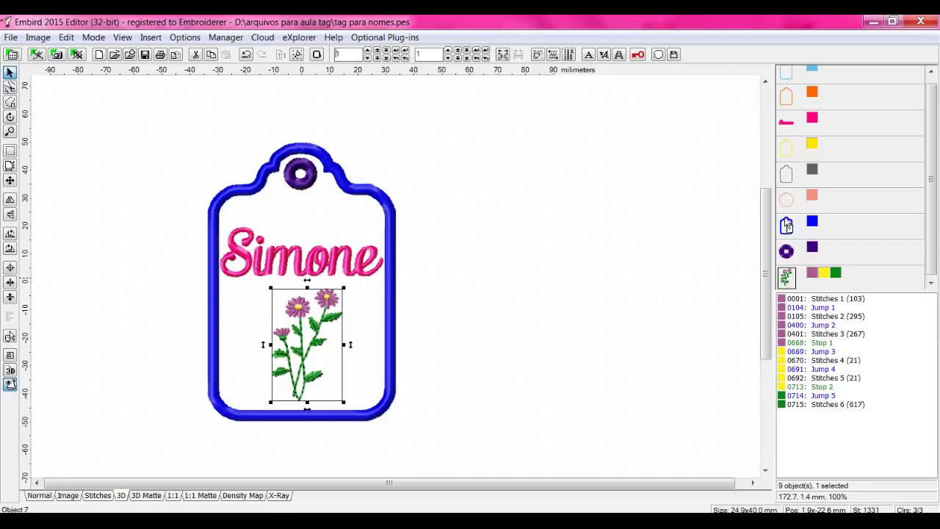
right_click(790, 127)
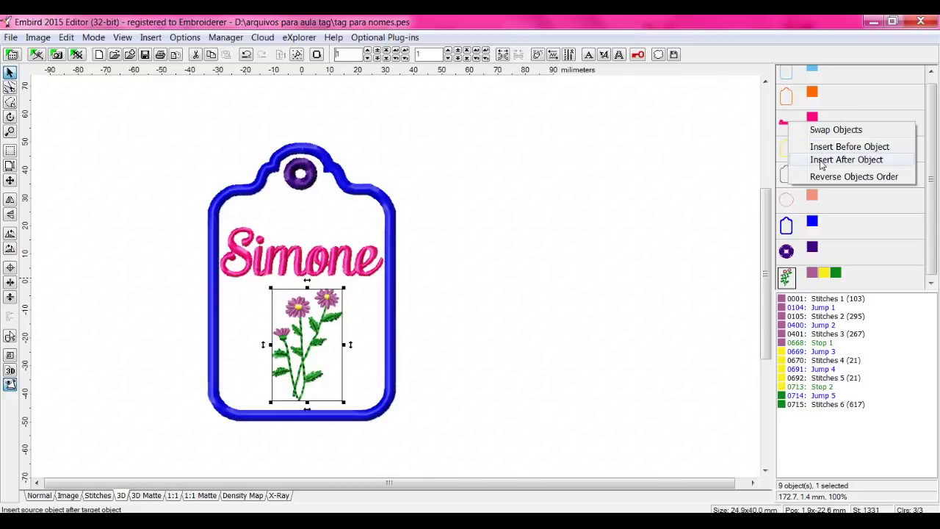
click(845, 160)
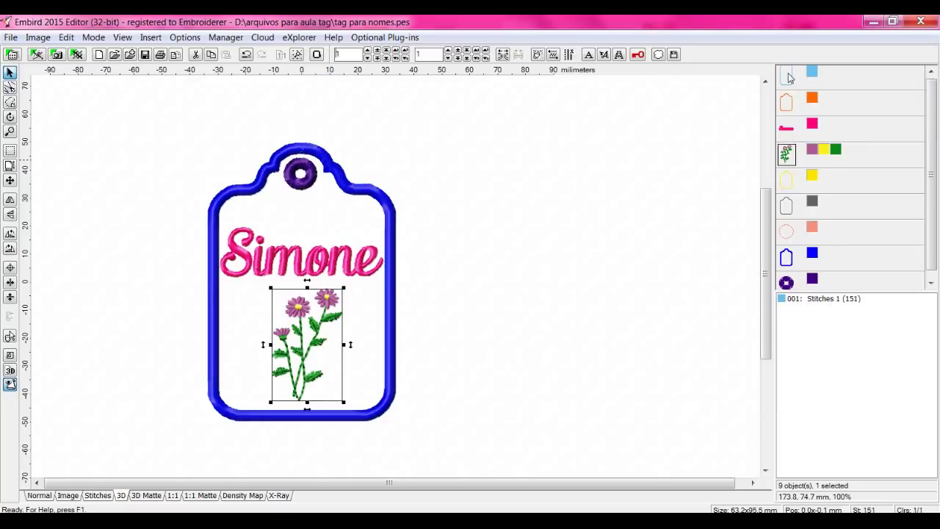
Examine the tag's reordered sewing sequence object by object, from the first placement outline to the purple eyelet.
click(788, 77)
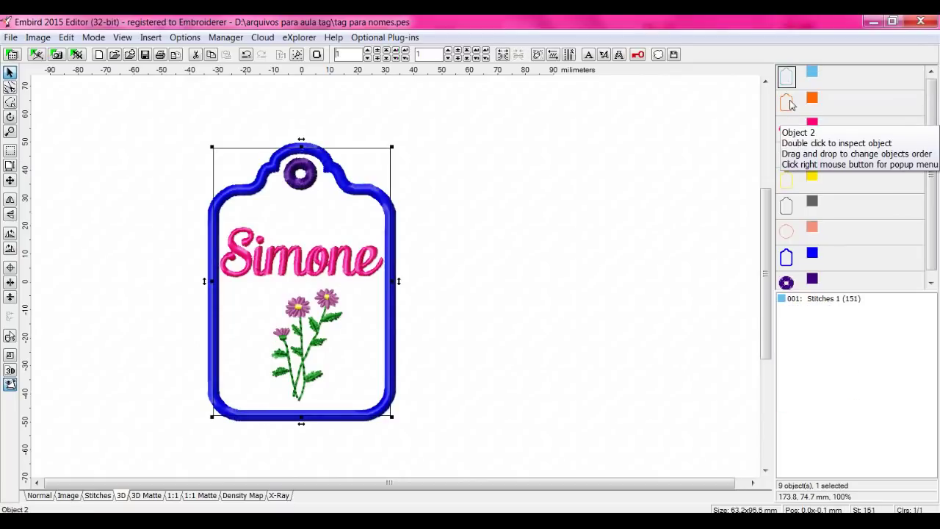
click(790, 103)
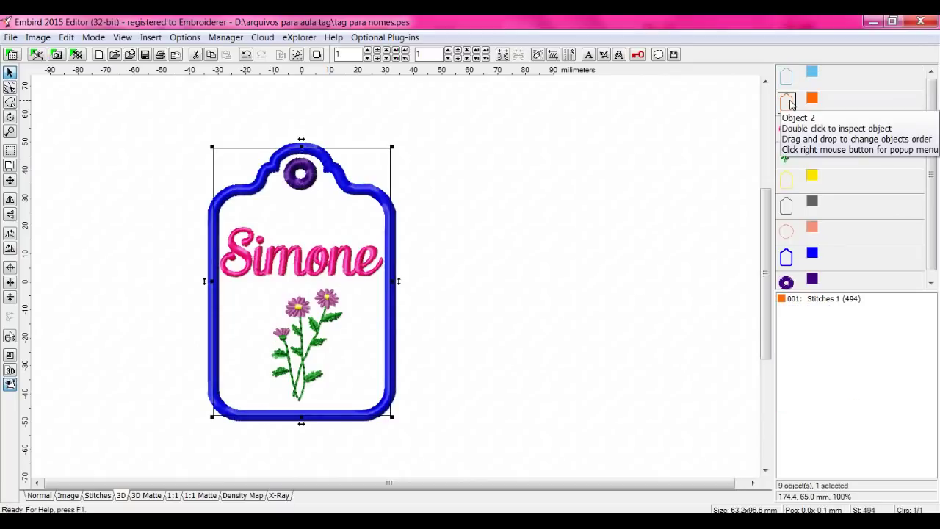
click(788, 132)
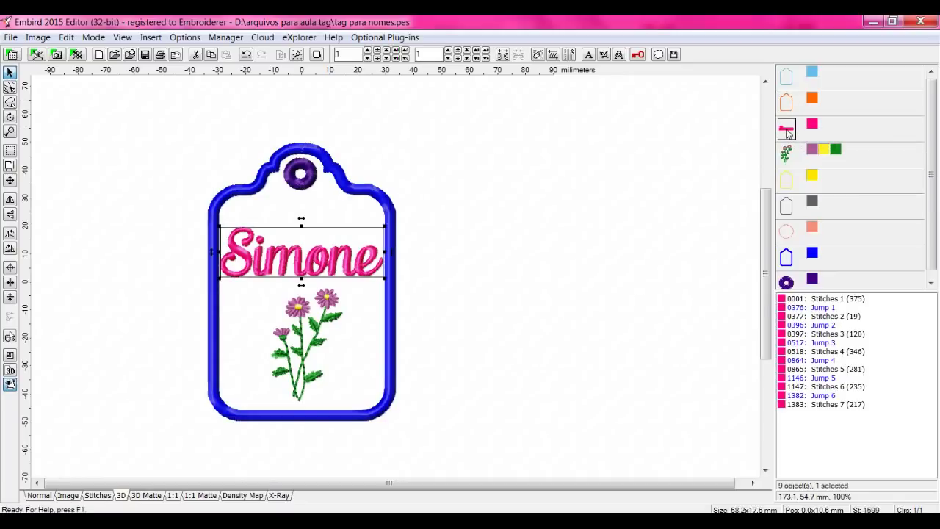
click(786, 153)
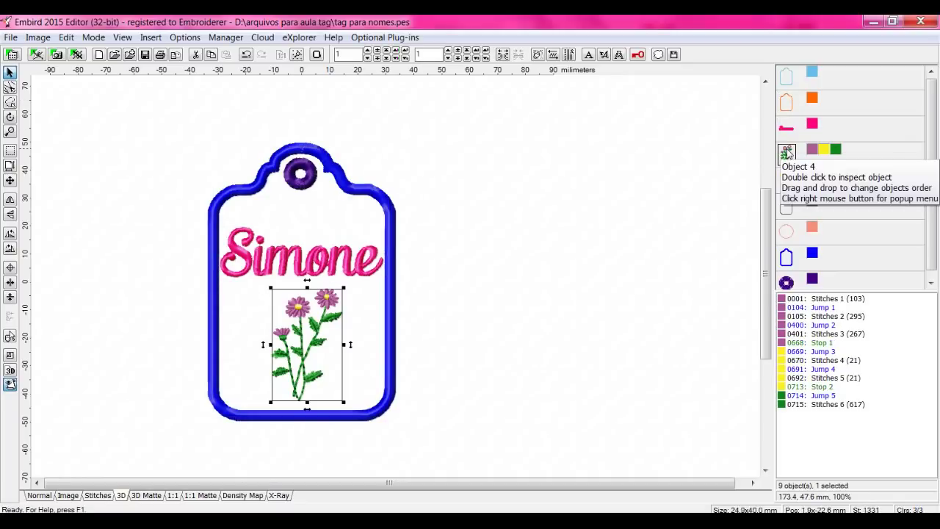
click(786, 180)
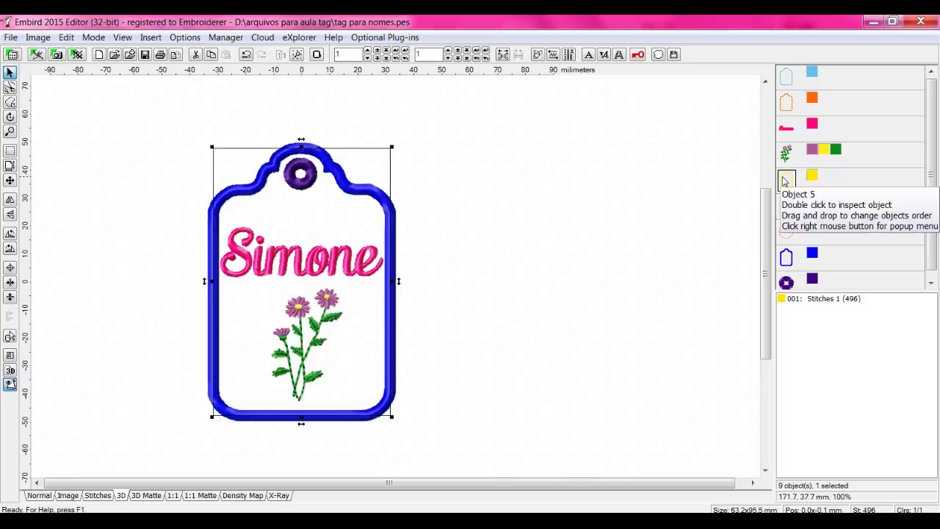
click(786, 206)
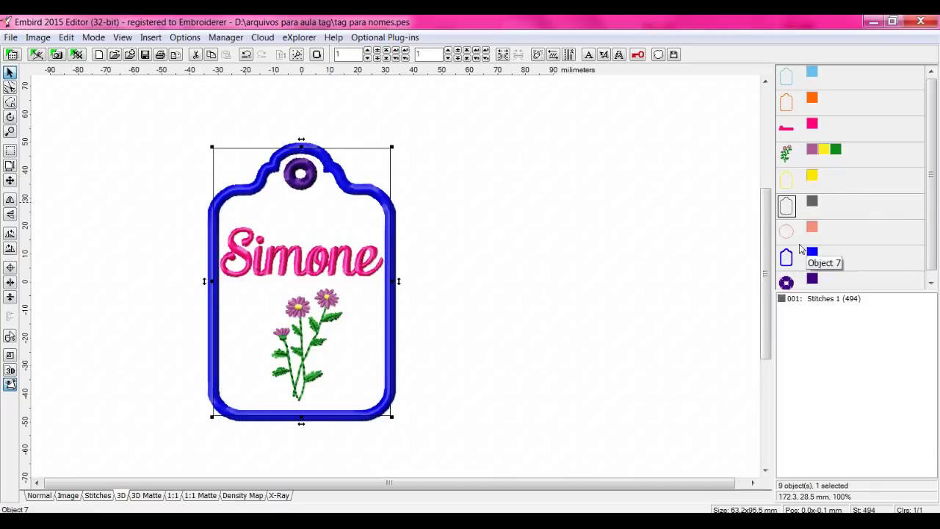
click(787, 232)
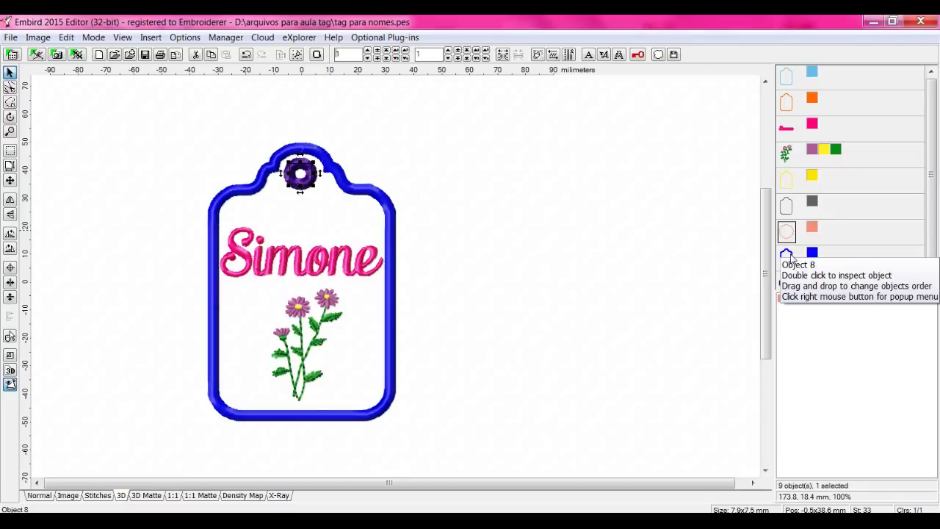
click(787, 254)
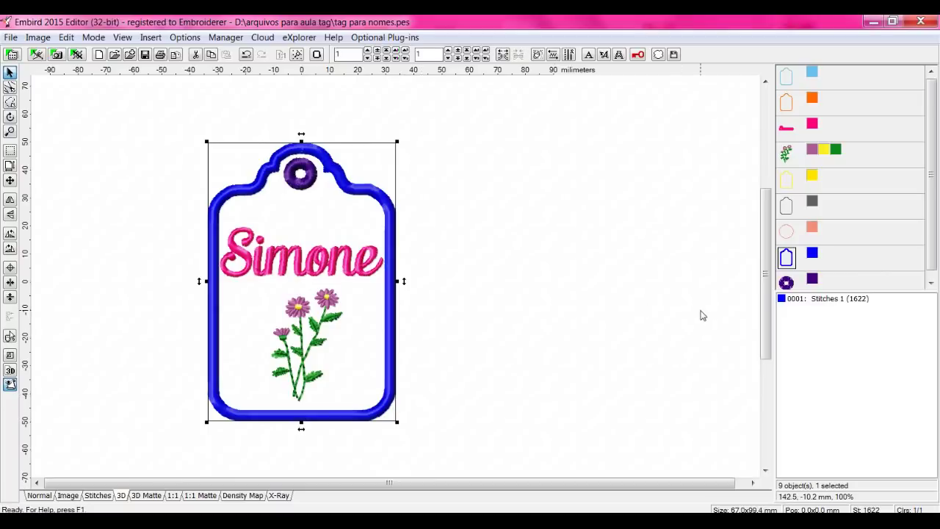
click(788, 282)
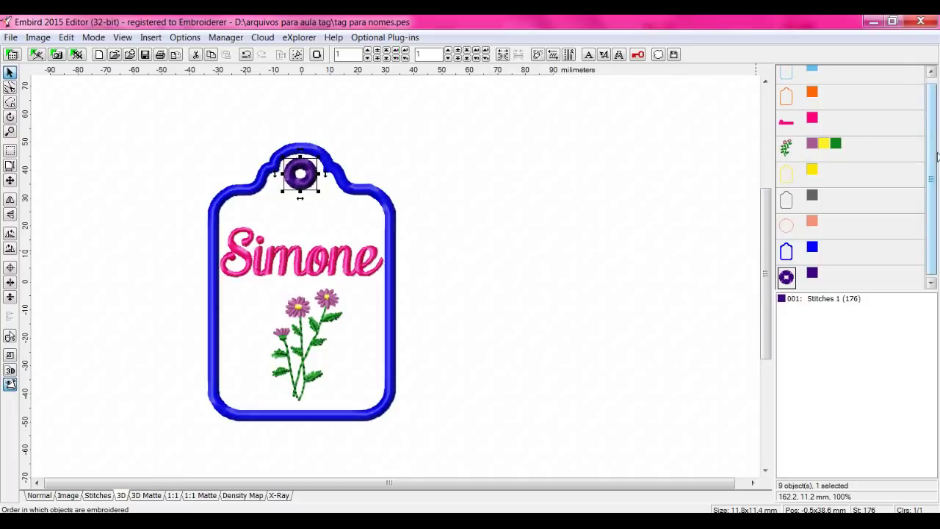
Select all objects of the tag design and join them into a single object.
scroll(934, 98, up, 1)
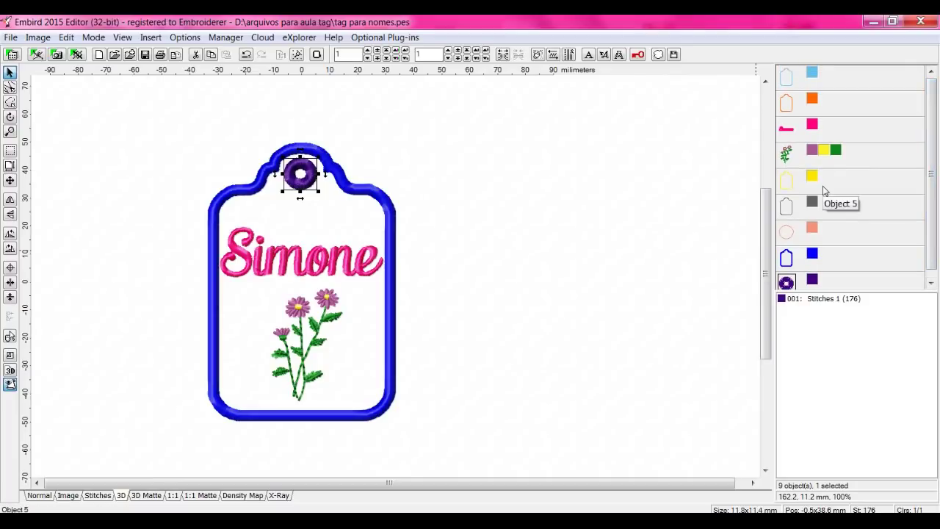
key(ctrl+a)
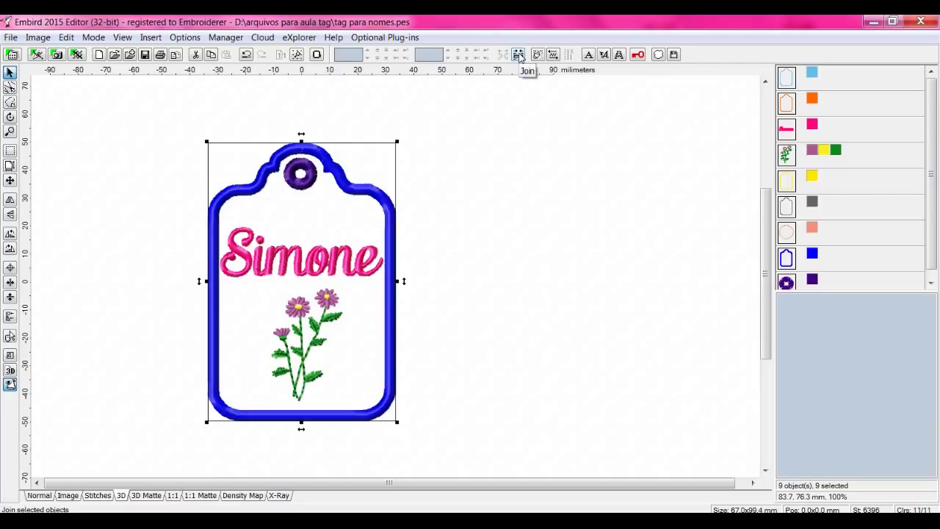
click(519, 55)
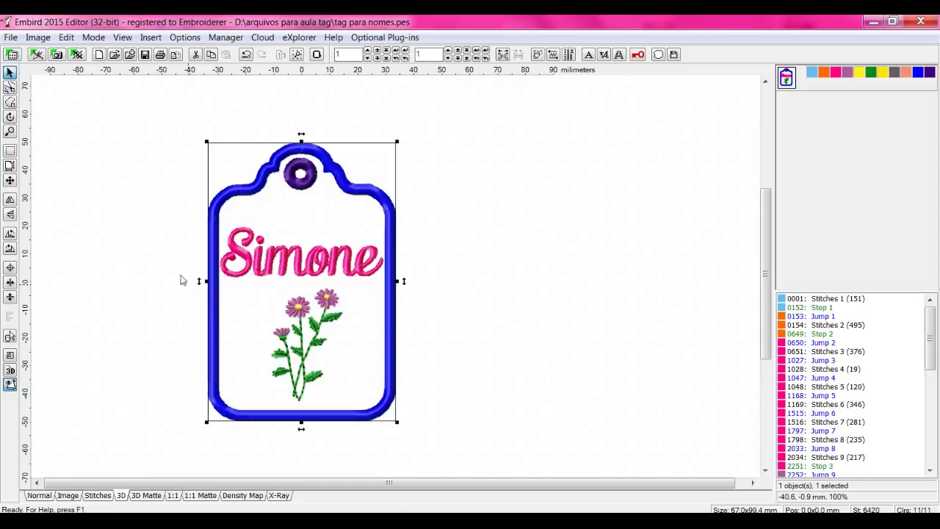
Save the design as a .PES copy named "tag" plus the person's name, with the hoop-size-dependent version and the suggested catalog colors for all threads.
click(10, 38)
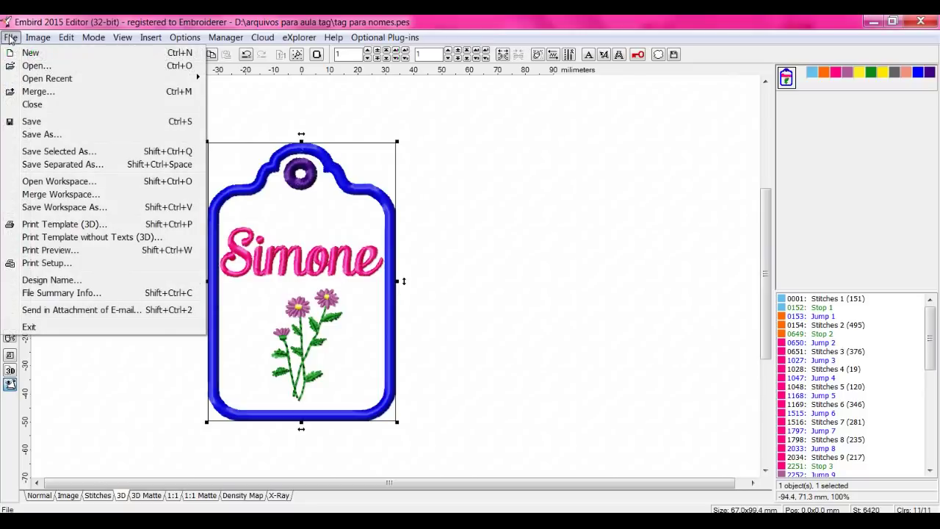
click(47, 135)
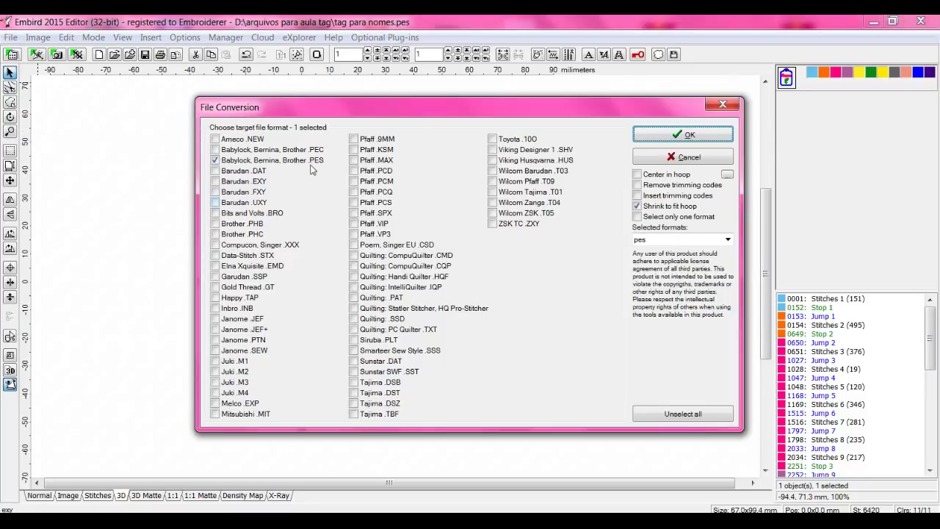
click(696, 135)
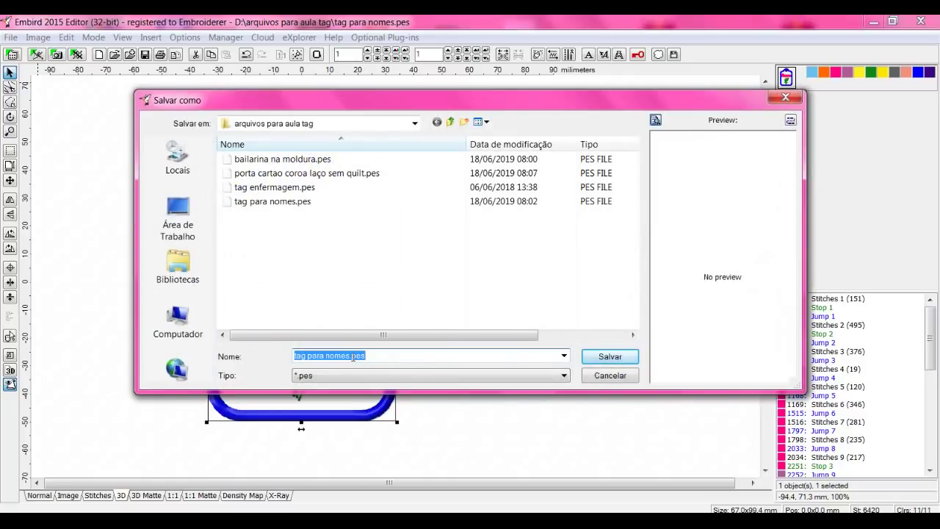
click(352, 357)
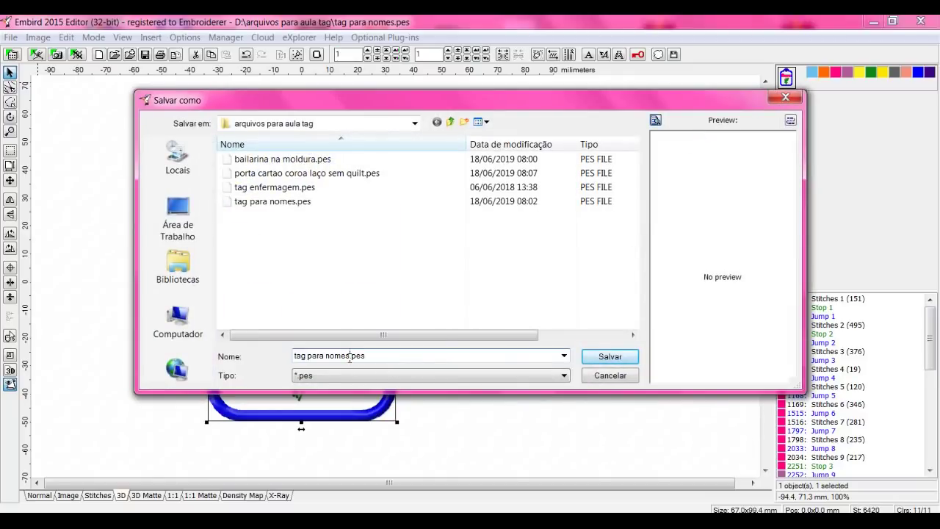
key(BackSpace)
key(BackSpace)
key(BackSpace)
key(BackSpace)
key(BackSpace)
key(BackSpace)
text(simon)
click(605, 359)
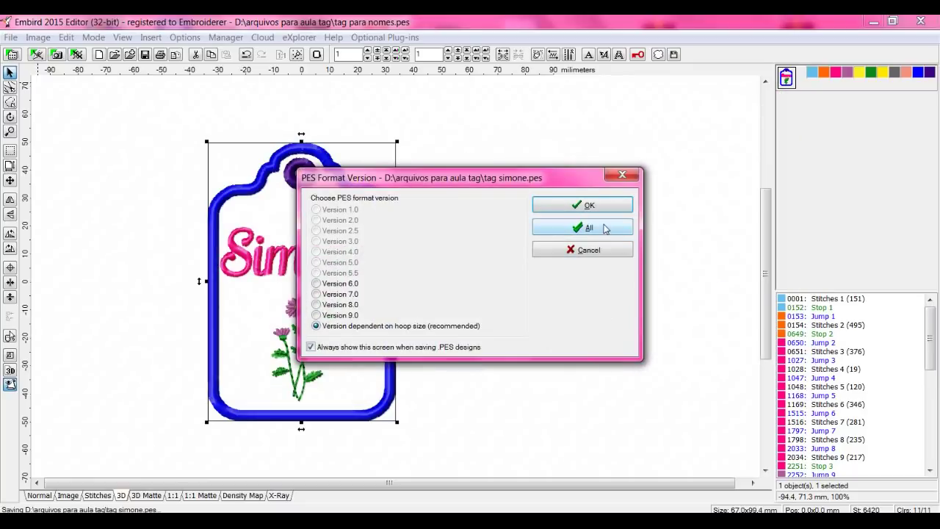
click(604, 228)
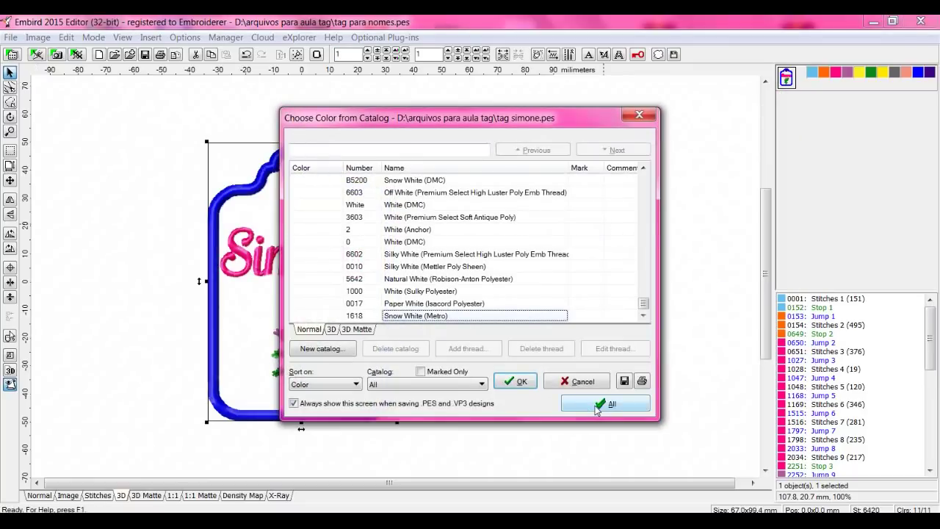
click(597, 405)
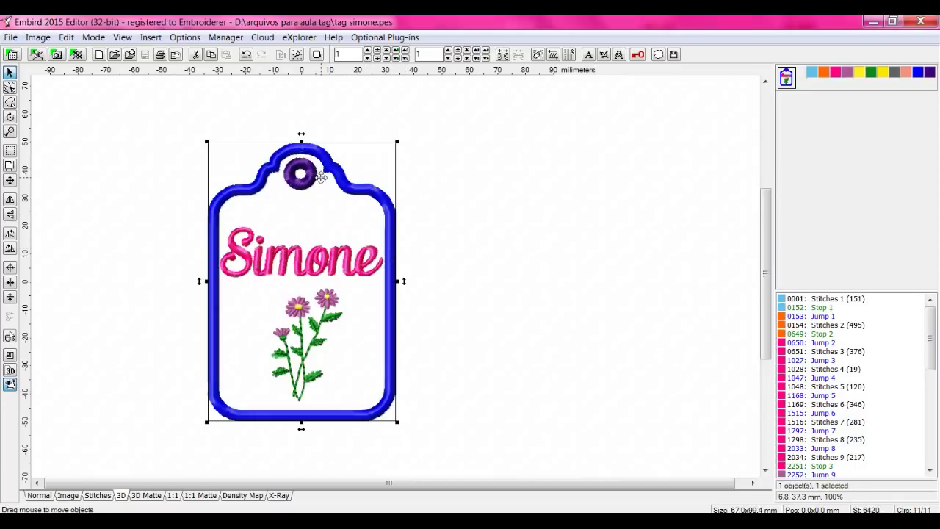
Switch to Embird Studio and set the hoop size to Babylock, Bernina, Brother, Viking 100 x 100 mm.
click(12, 55)
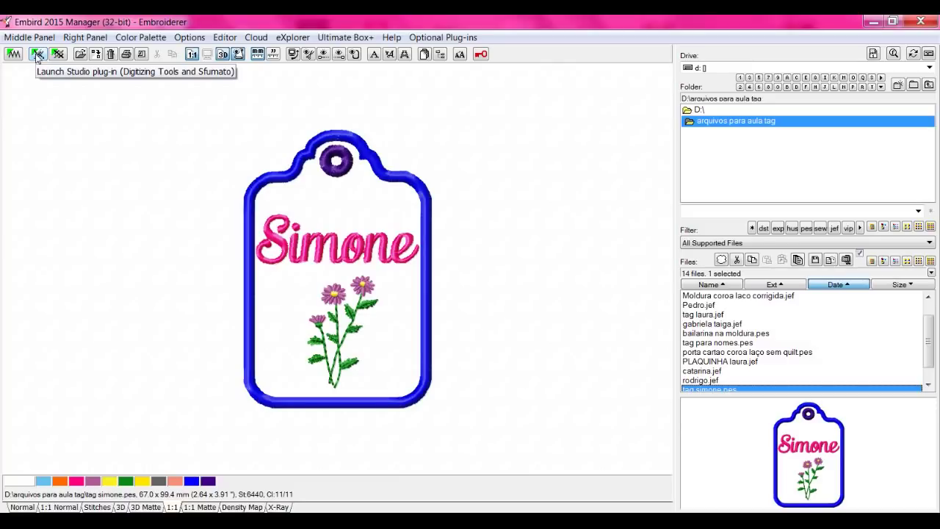
click(37, 56)
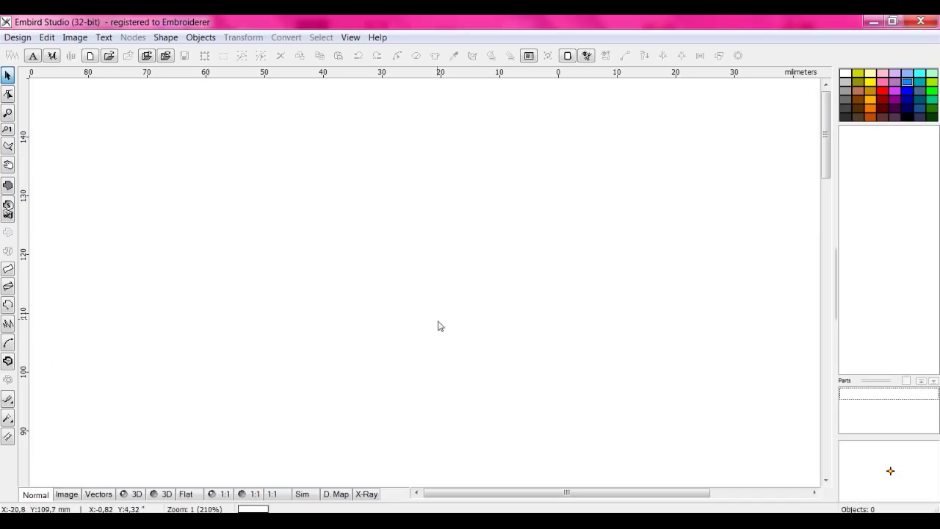
mouse_move(825, 135)
mouse_down()
mouse_move(829, 203)
mouse_move(825, 132)
mouse_up()
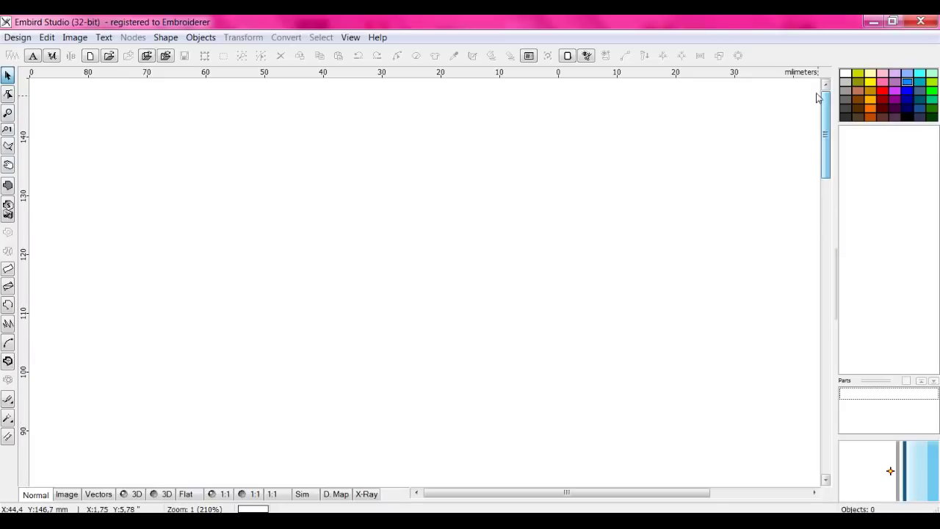
click(567, 55)
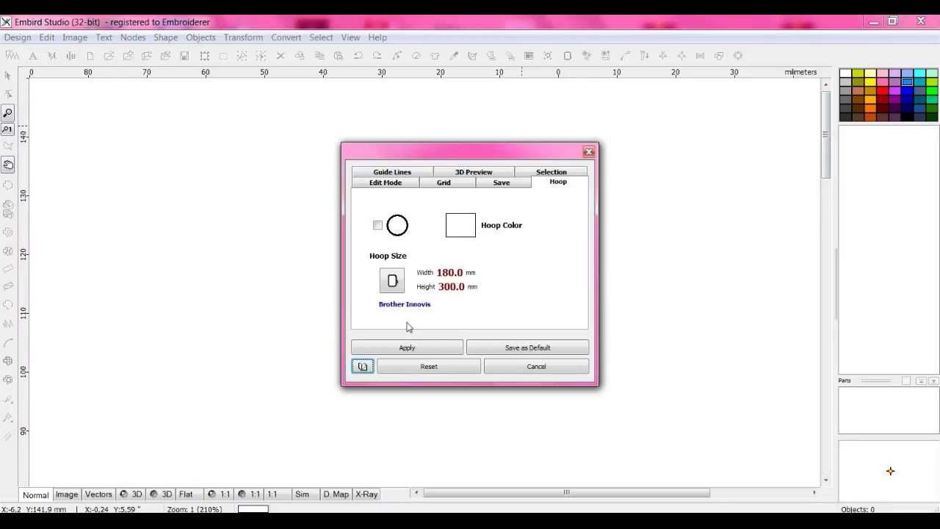
click(392, 280)
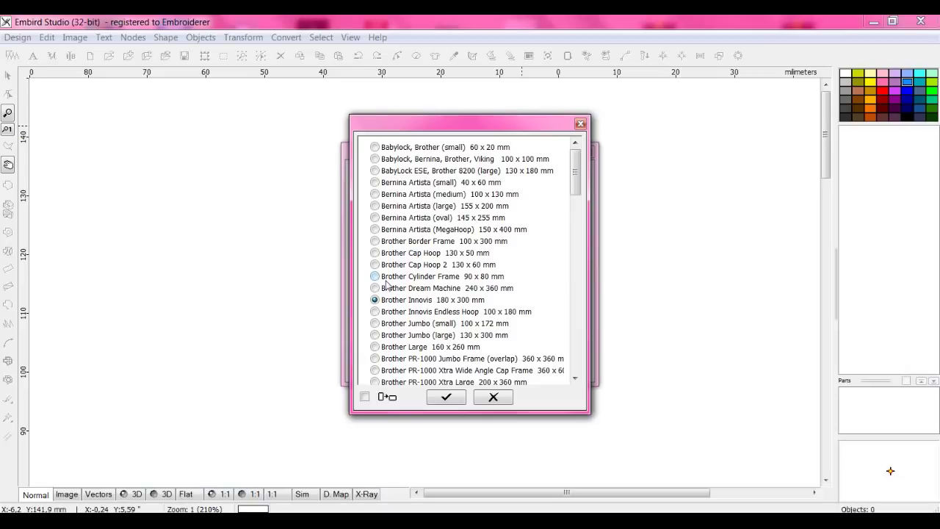
click(375, 159)
click(445, 397)
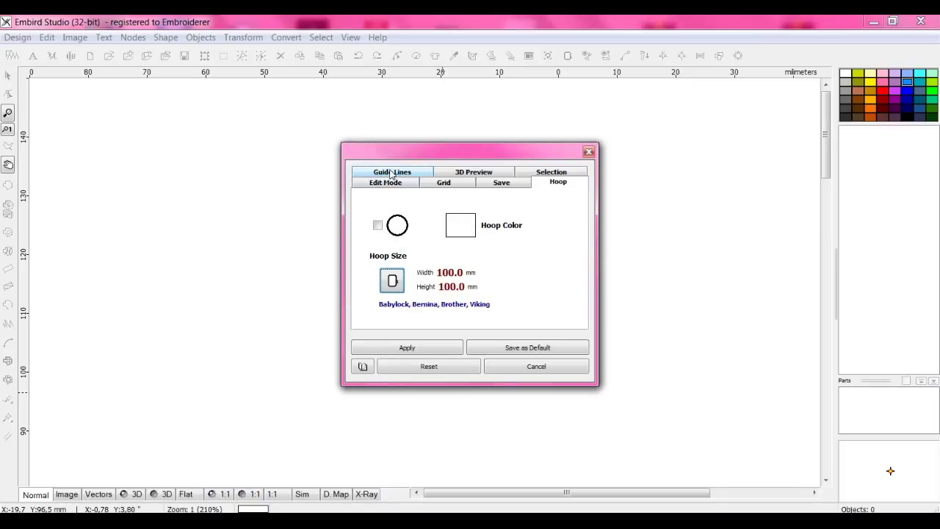
Set the grid spacing to 10 mm and save the hoop and grid settings as default.
click(444, 183)
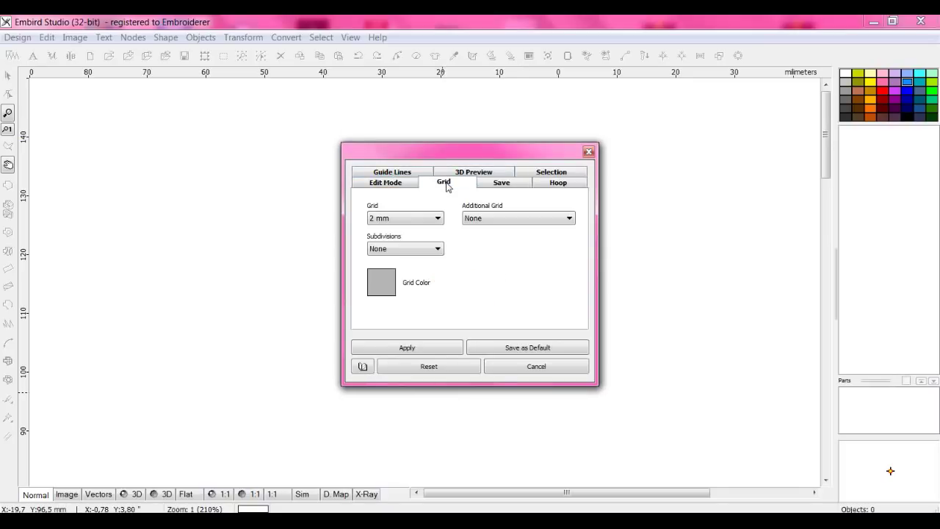
click(438, 219)
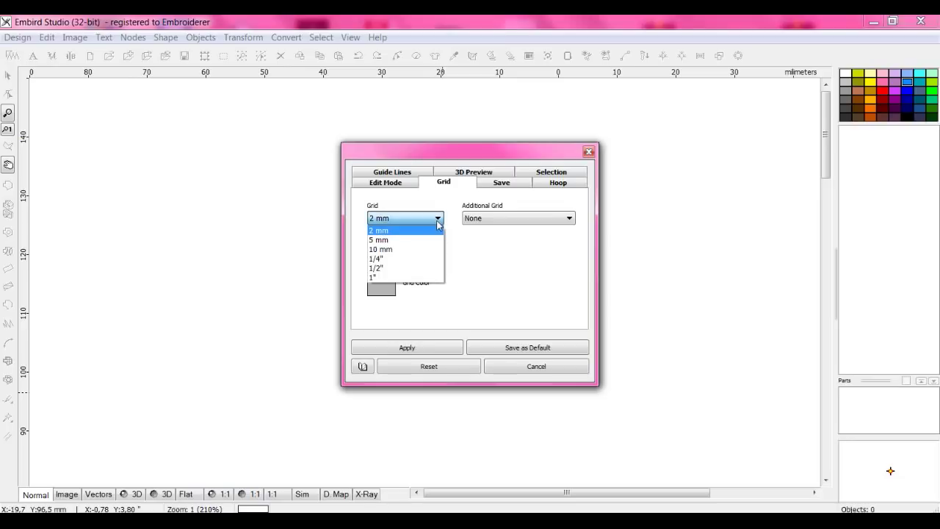
click(397, 250)
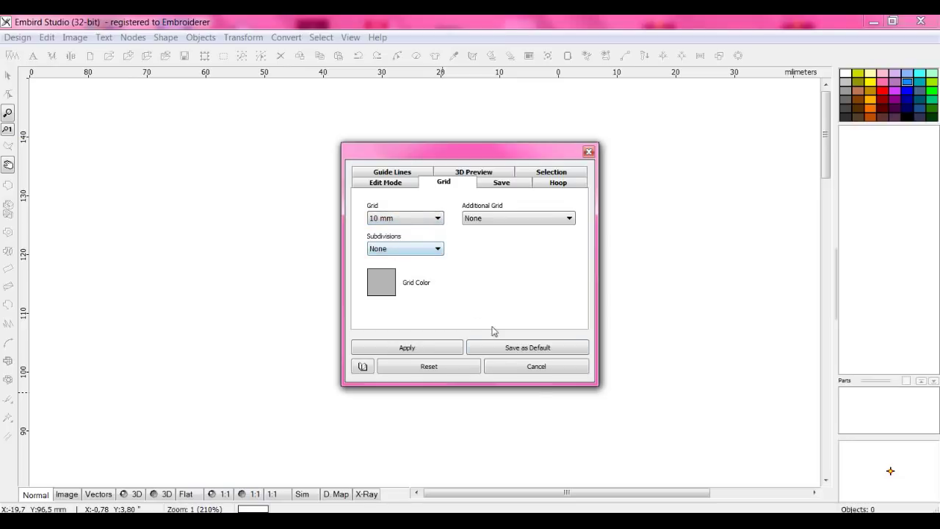
click(533, 348)
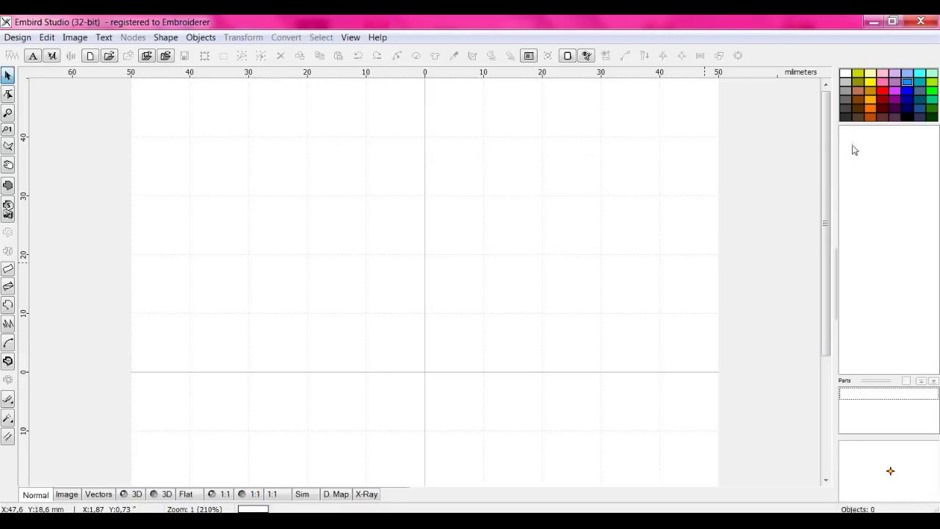
Draw a rounded rectangle outline object about 33.6 x 39 mm in the lower middle of the hoop area.
drag(828, 224, 828, 258)
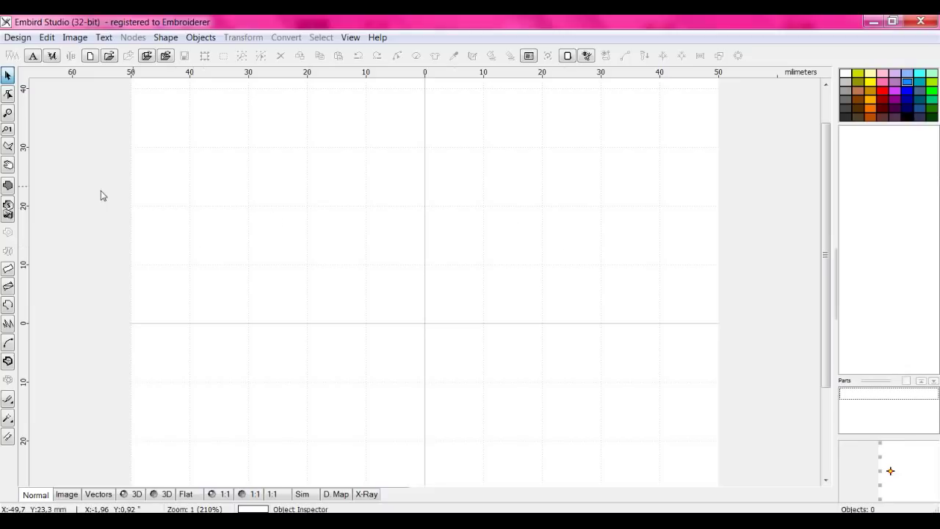
click(8, 307)
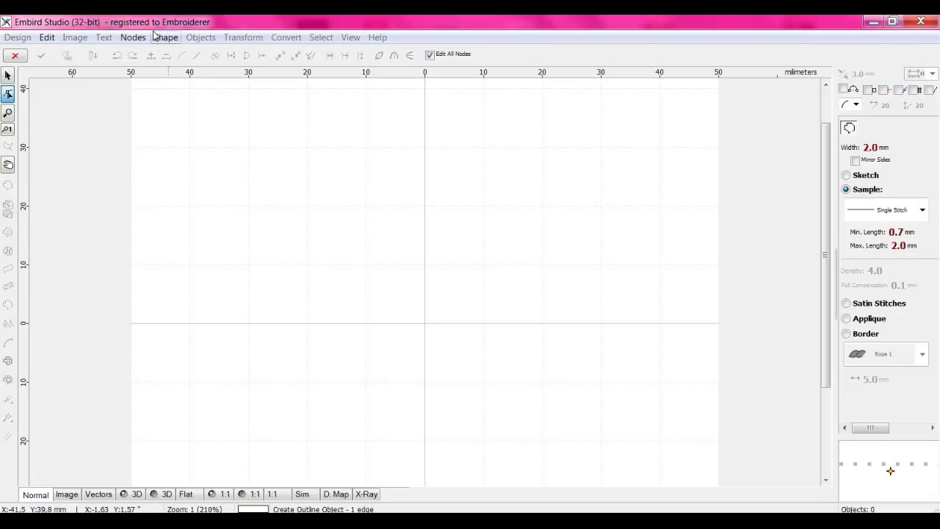
click(424, 323)
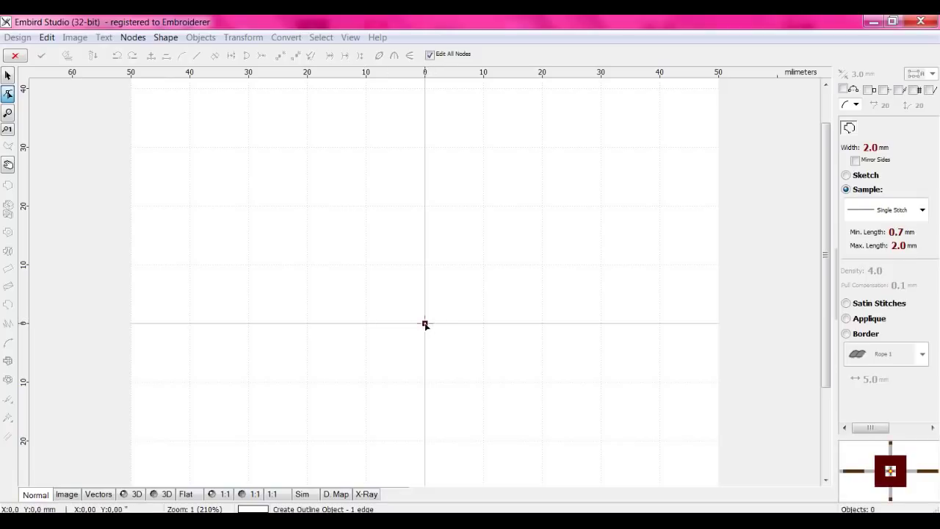
click(165, 37)
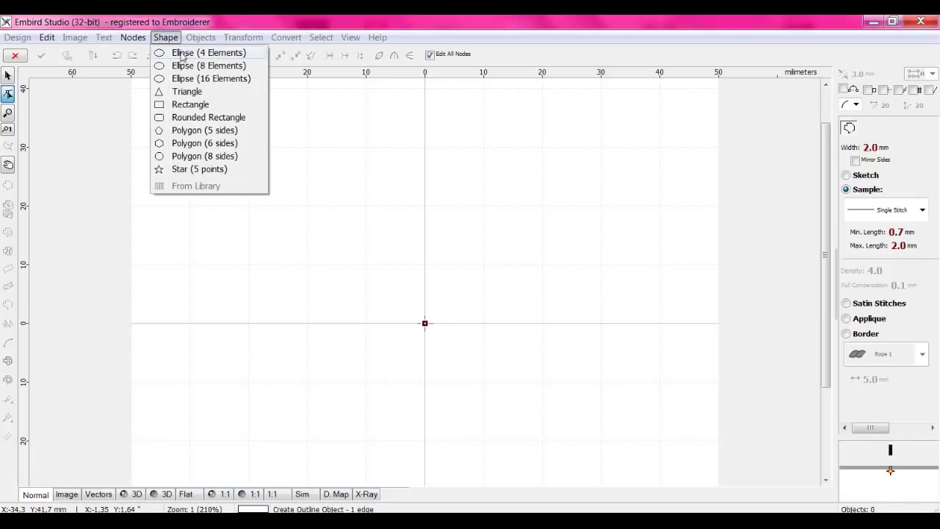
click(190, 118)
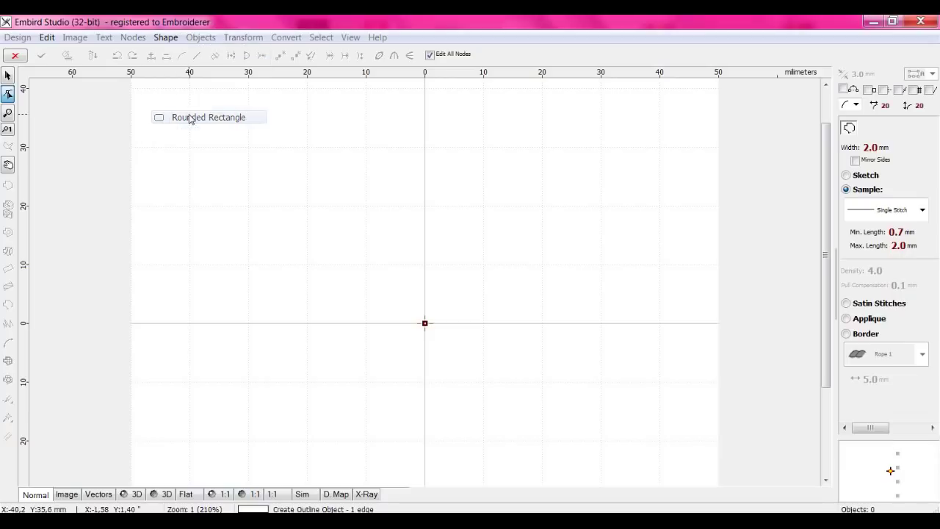
click(352, 265)
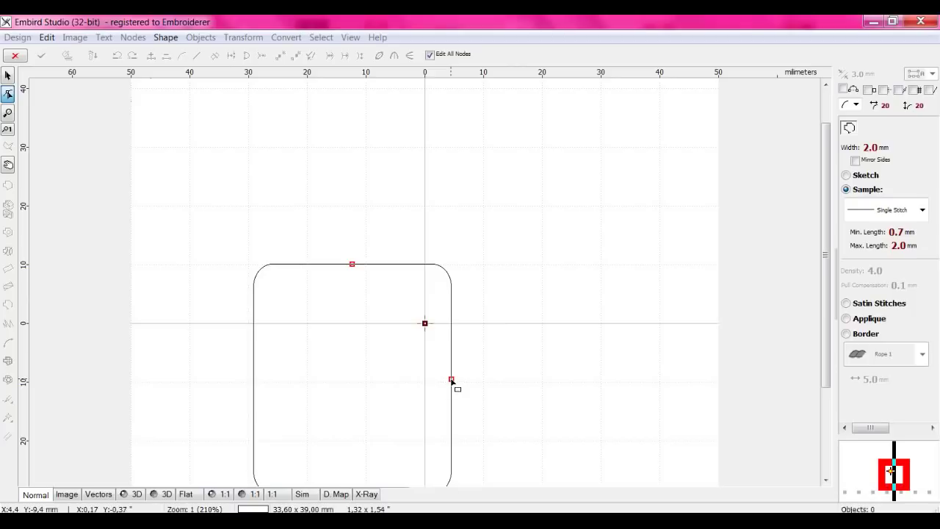
click(451, 380)
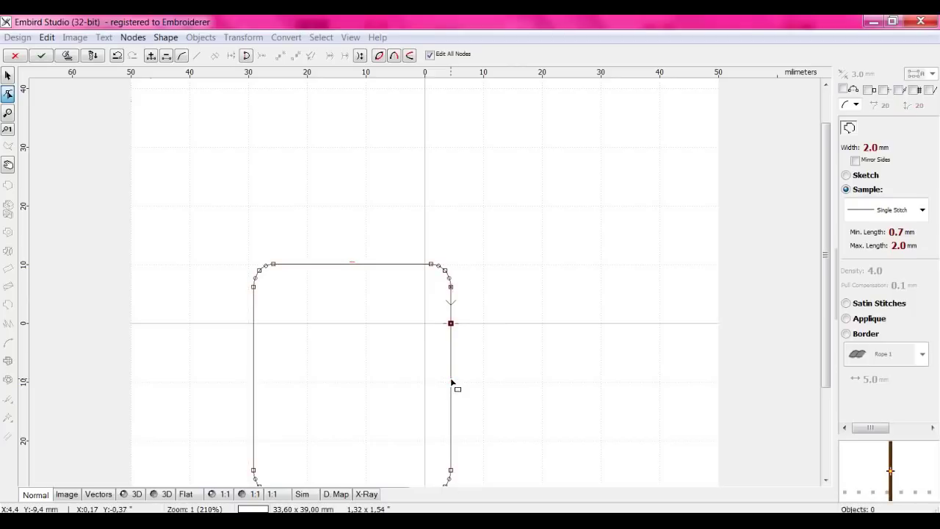
click(41, 57)
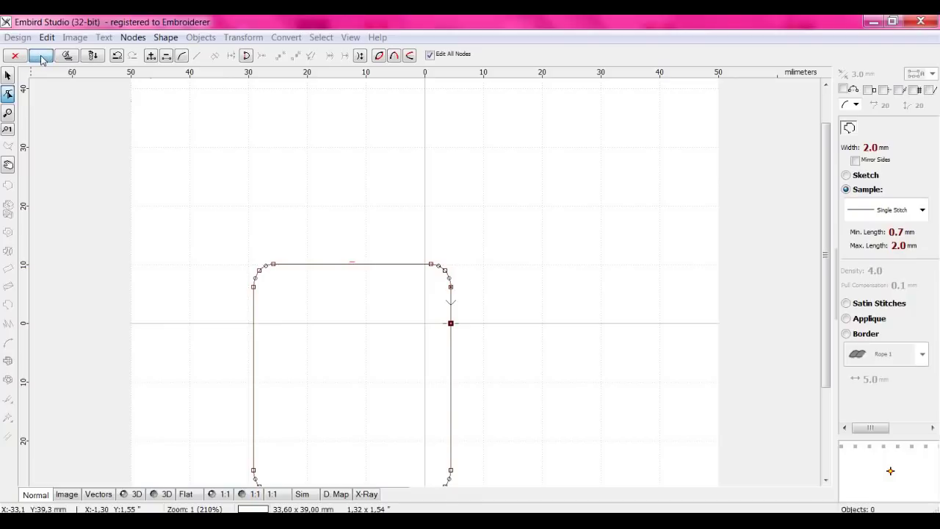
Enlarge the rounded rectangle to about 40.7 x 60.3 mm and position it roughly centered on the vertical axis.
drag(350, 356, 465, 252)
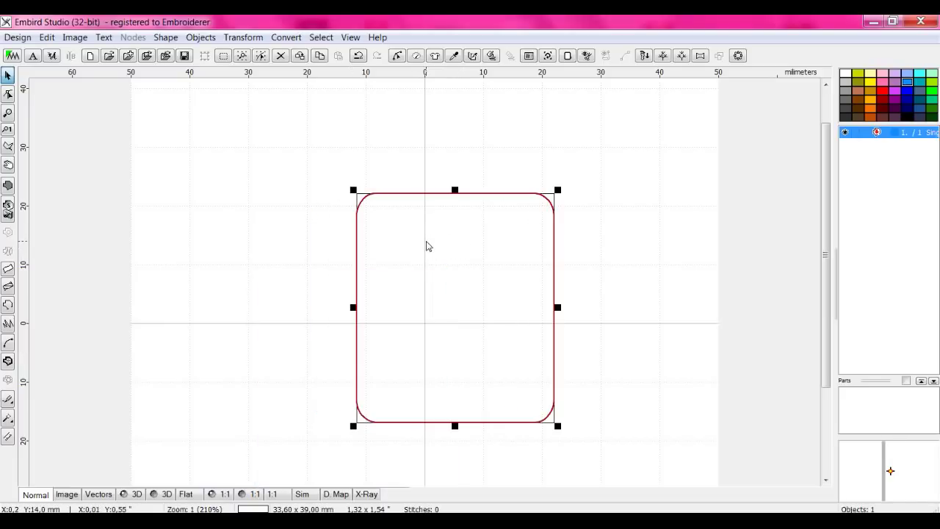
drag(457, 294, 435, 298)
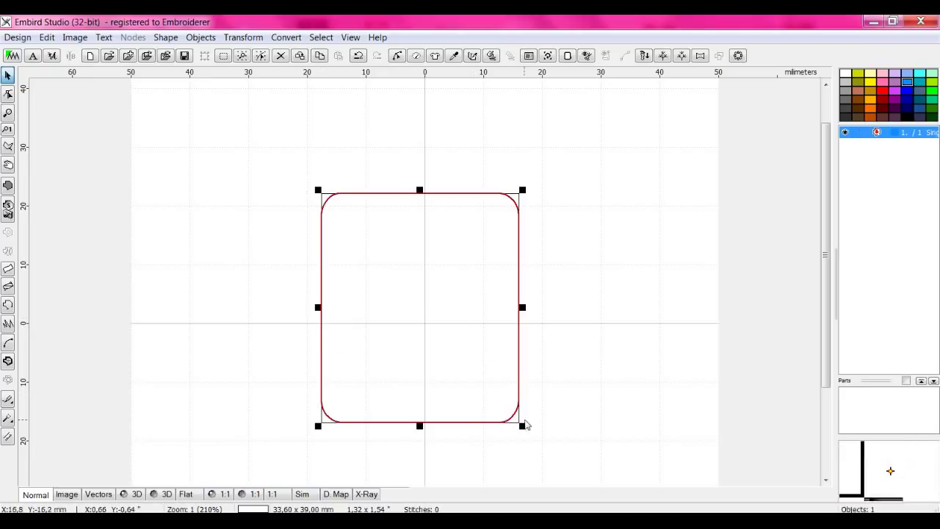
drag(523, 426, 562, 472)
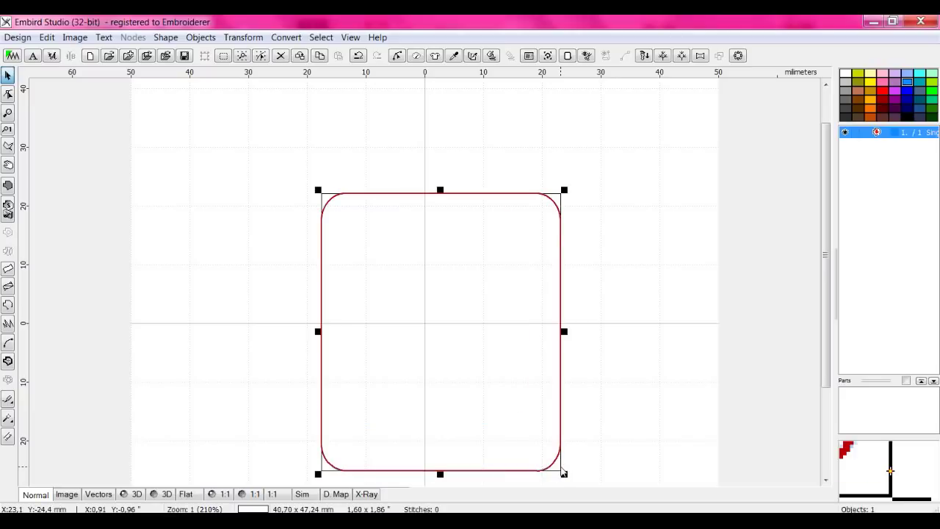
drag(472, 363, 435, 300)
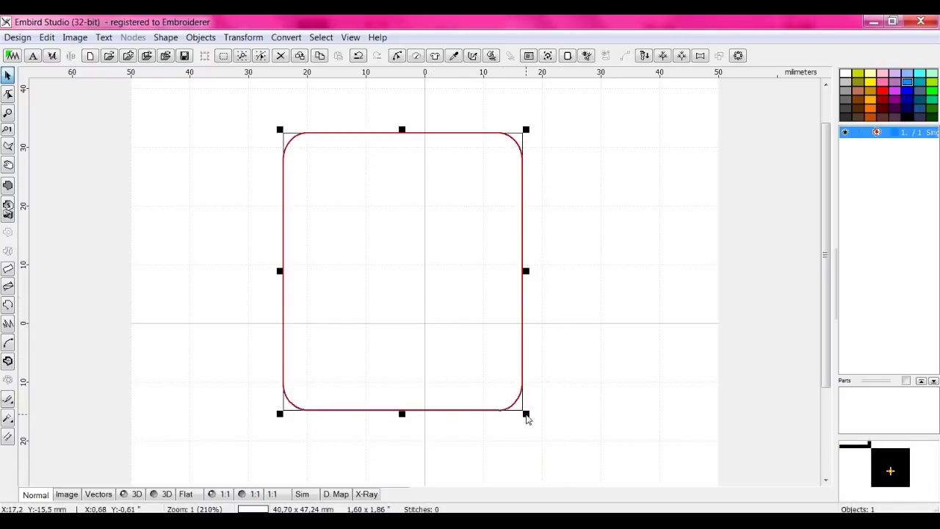
drag(403, 416, 405, 481)
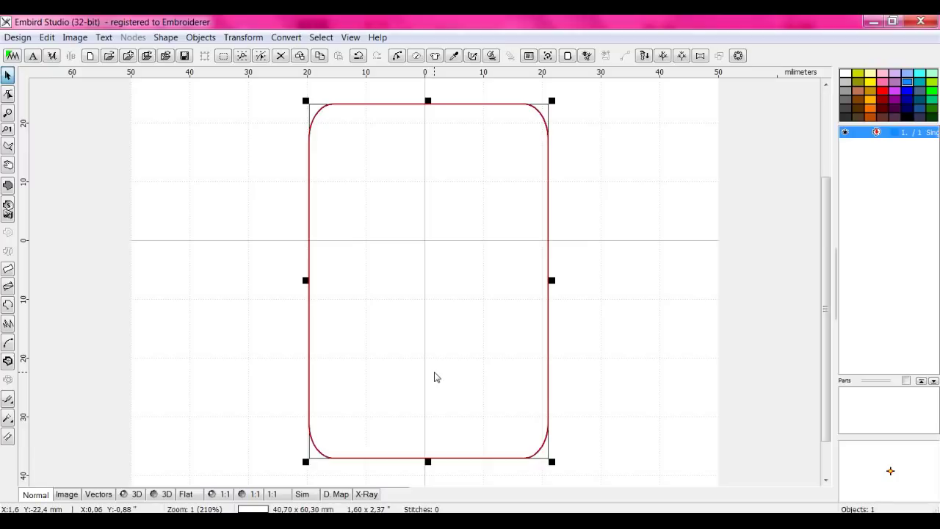
Generate the rounded rectangle's stitches from its parameters, keeping the Single Stitch sample.
right_click(449, 285)
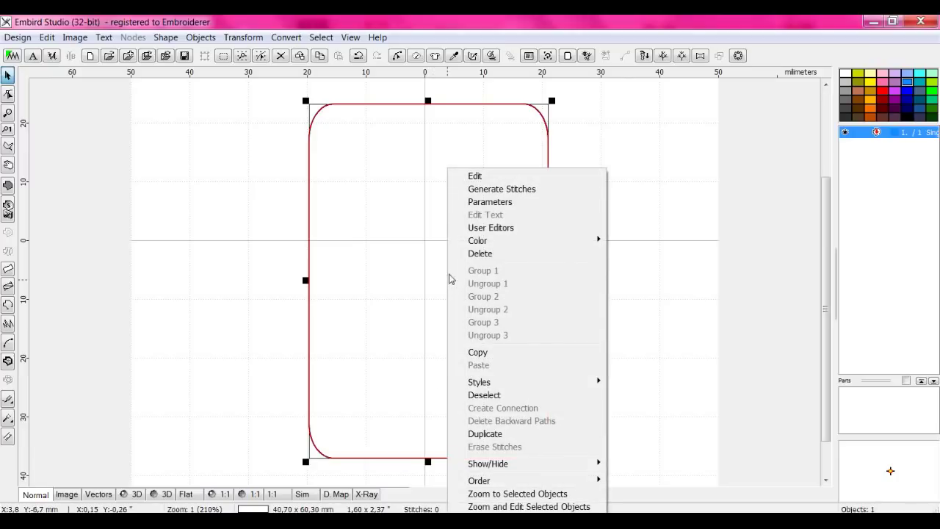
click(495, 203)
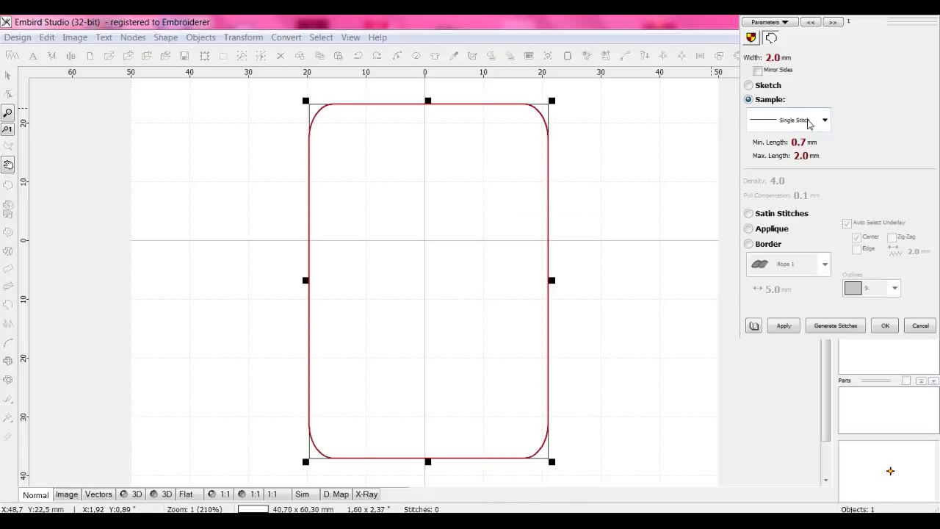
click(835, 328)
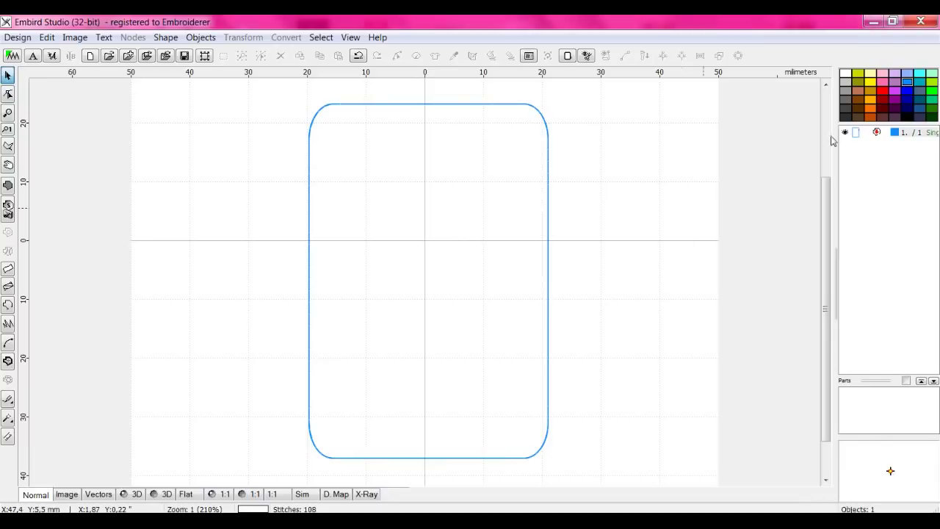
Duplicate the rounded rectangle outline and move the copy directly over the original.
click(858, 136)
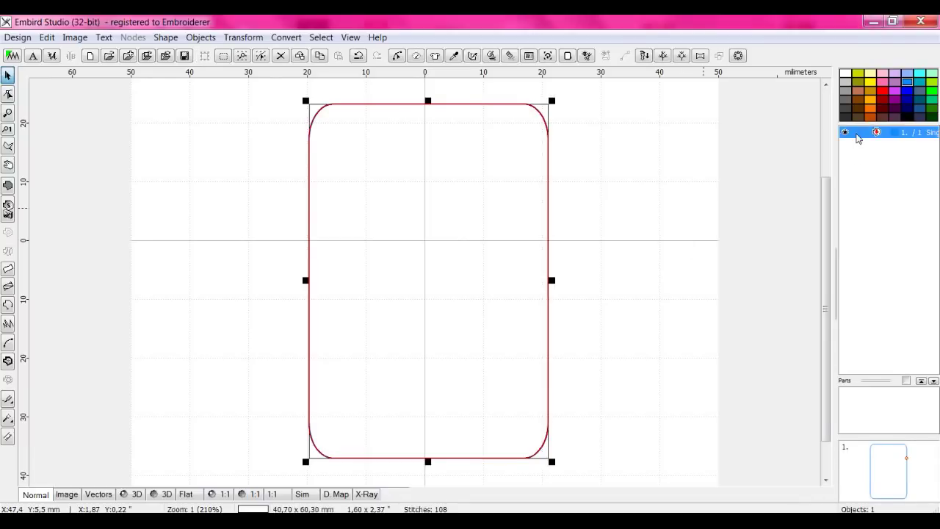
right_click(858, 138)
mouse_move(828, 212)
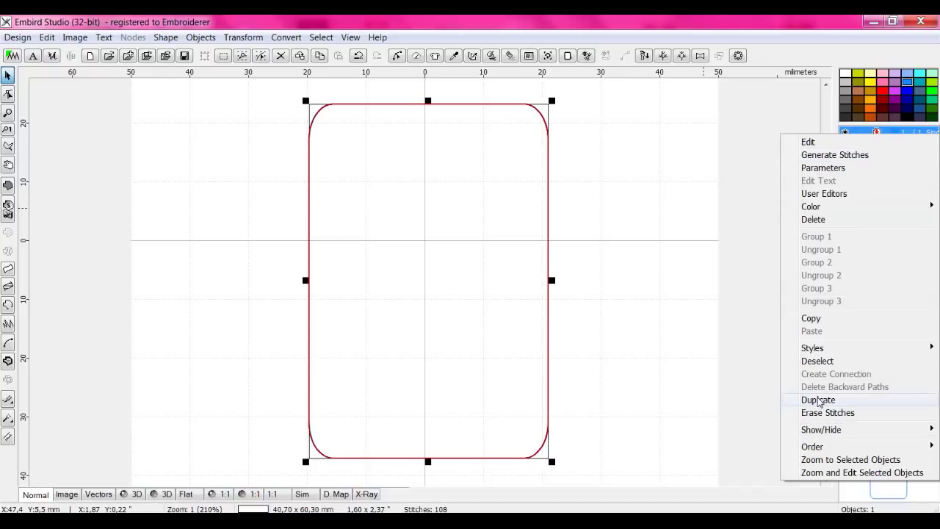
click(819, 400)
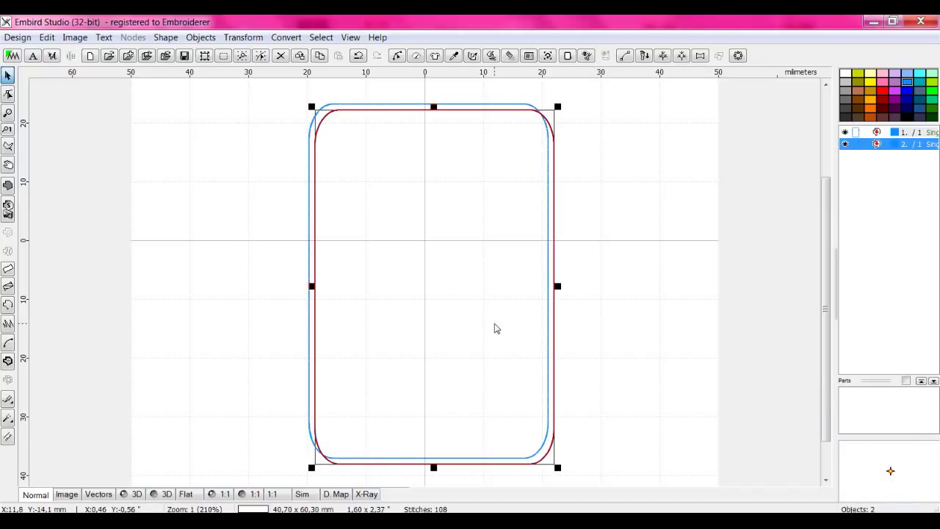
click(526, 175)
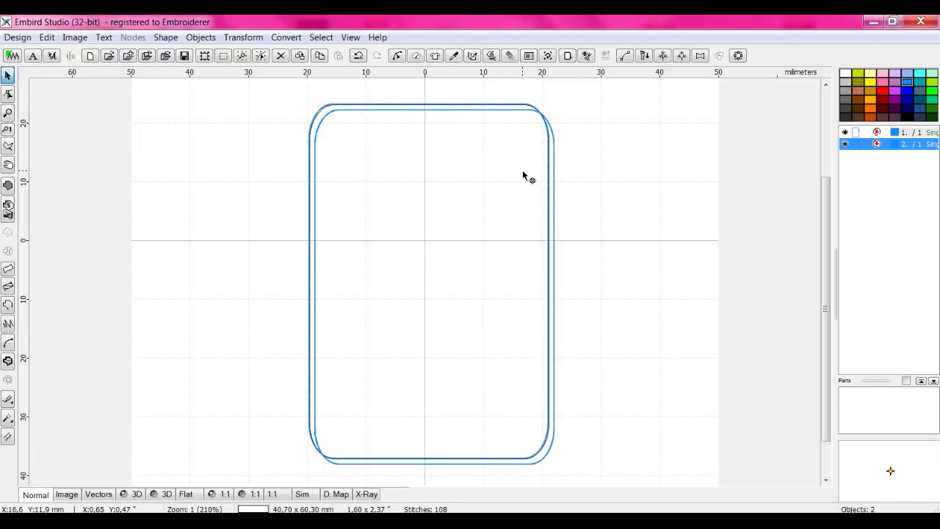
key(ctrl+z)
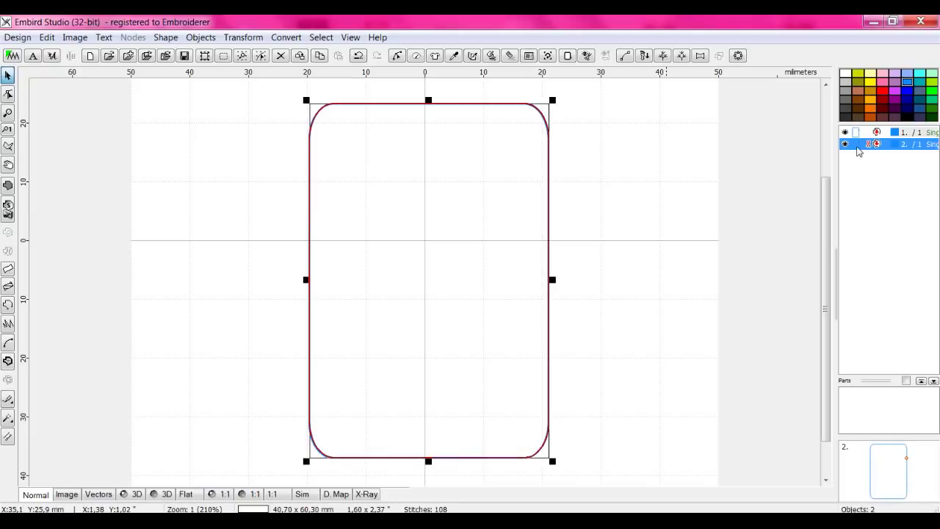
Color the duplicate outline pink and check it by hiding and showing the original blue outline.
click(884, 83)
click(897, 150)
click(894, 145)
click(845, 134)
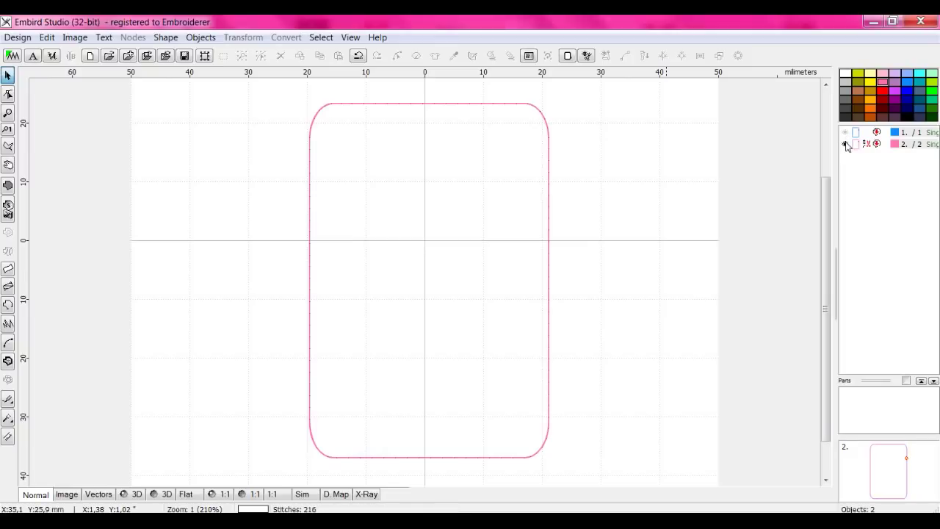
click(846, 133)
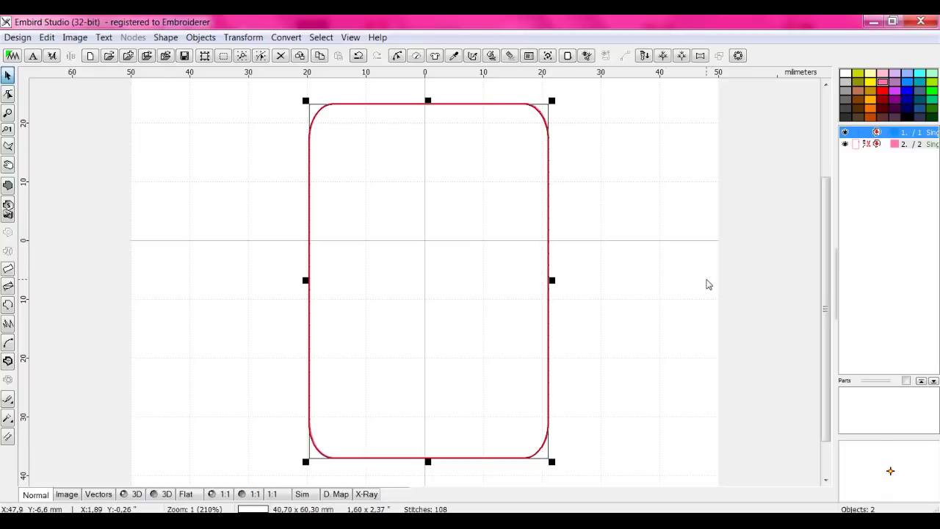
click(661, 300)
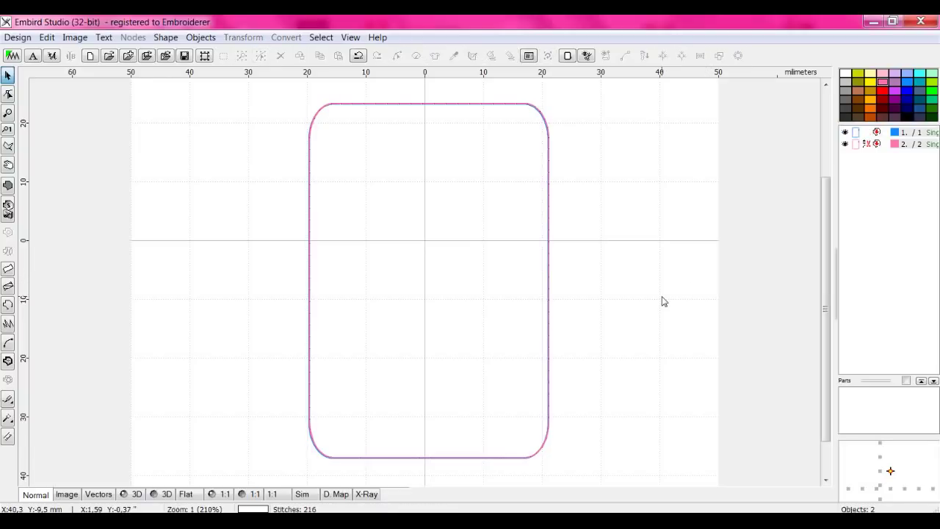
mouse_move(855, 137)
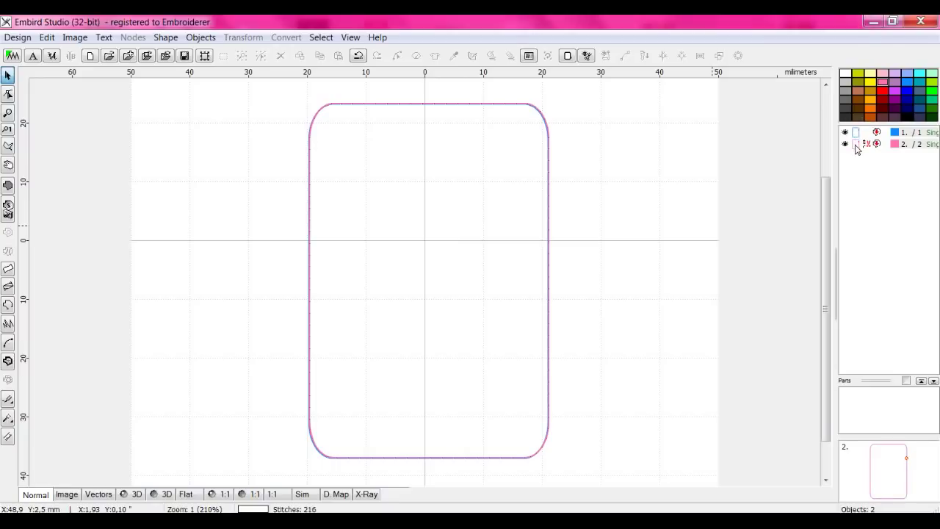
Change the pink outline's sample to Triple (Bean) Stitch and generate its stitches.
click(856, 147)
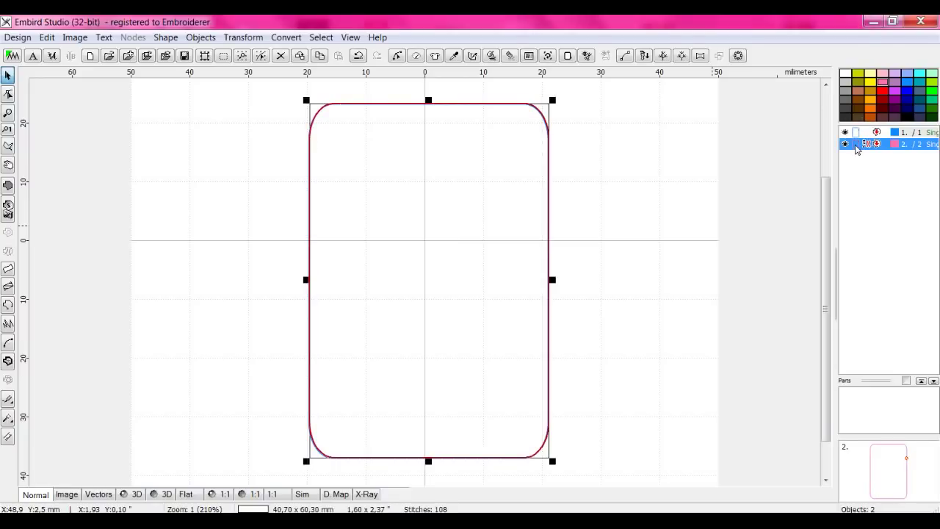
right_click(856, 149)
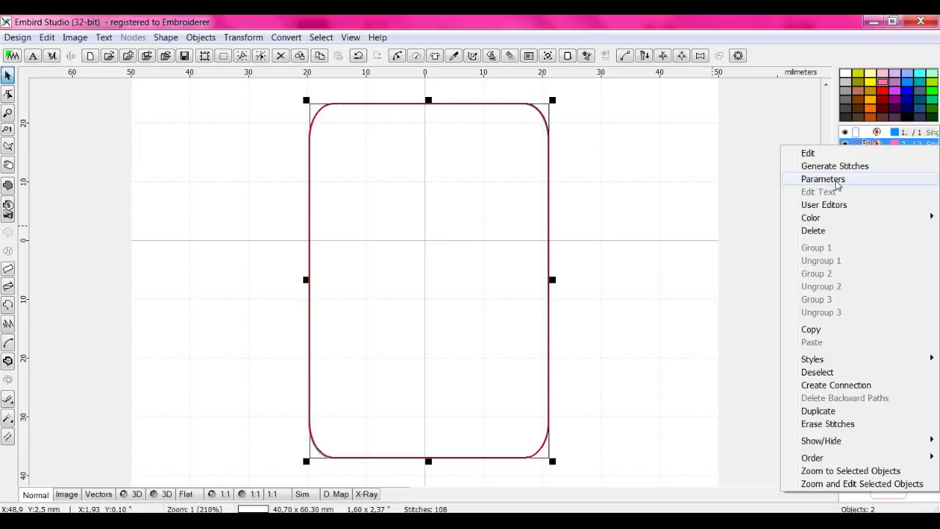
click(835, 180)
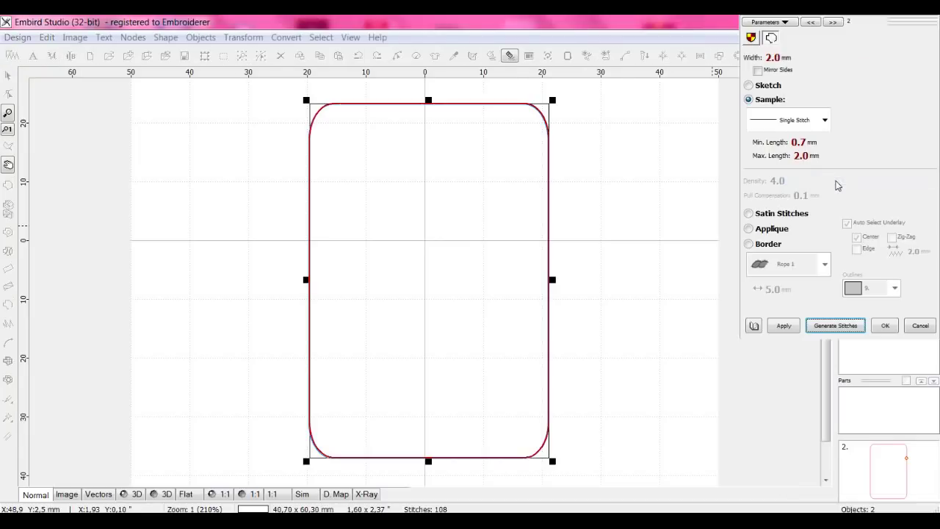
click(825, 121)
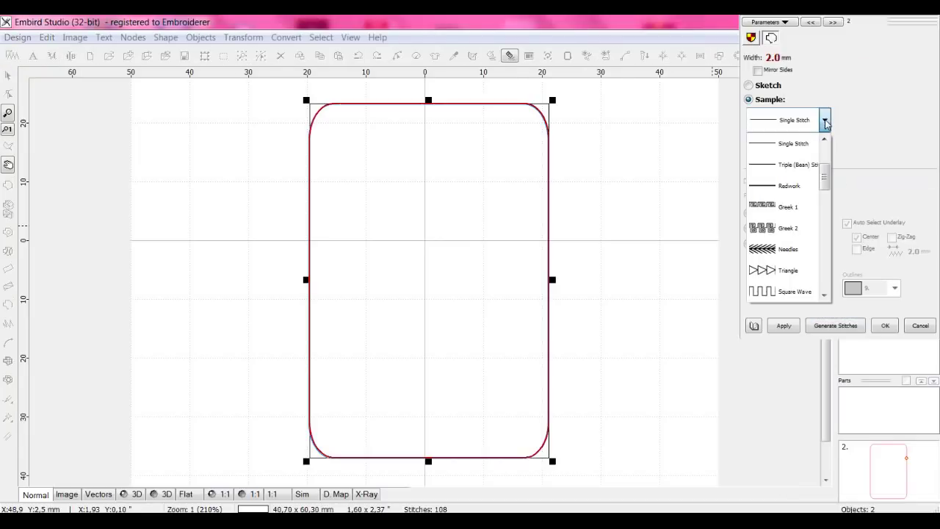
click(804, 167)
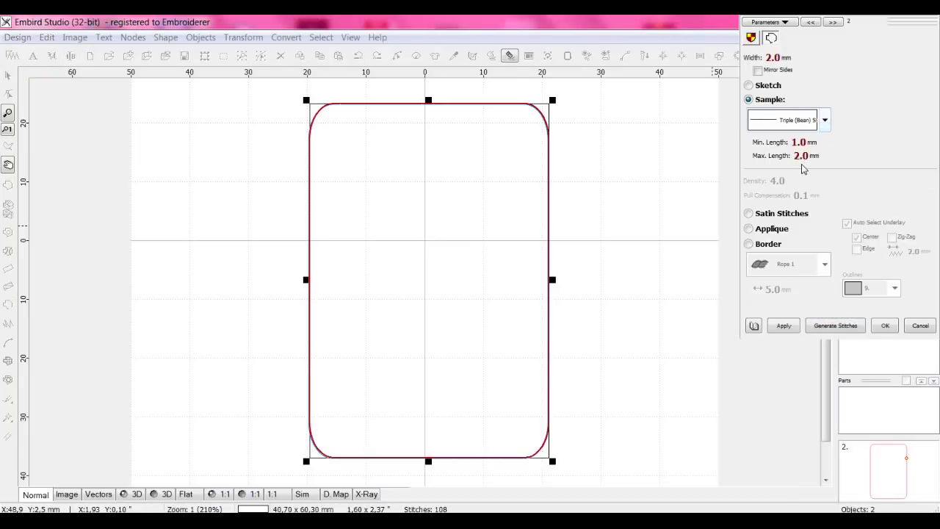
click(838, 325)
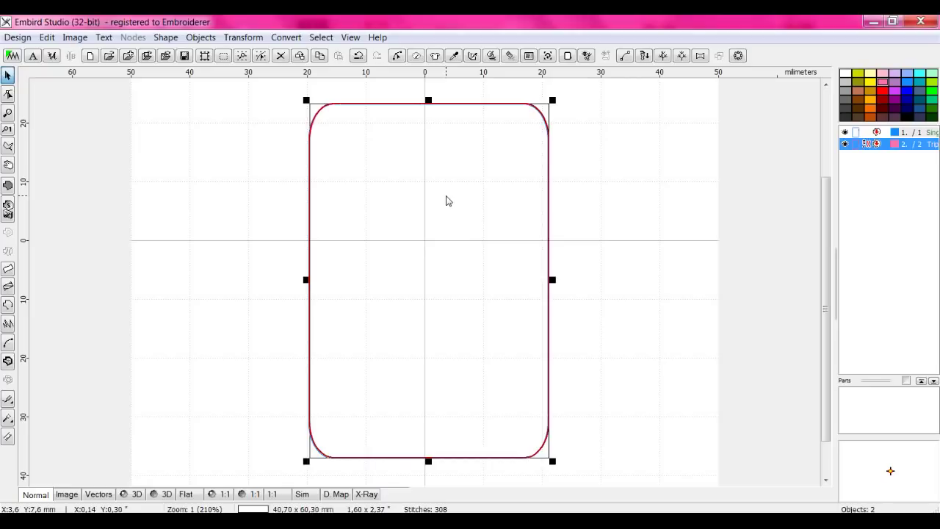
Duplicate the original blue Single Stitch outline and align the copy over the existing outlines.
mouse_move(849, 146)
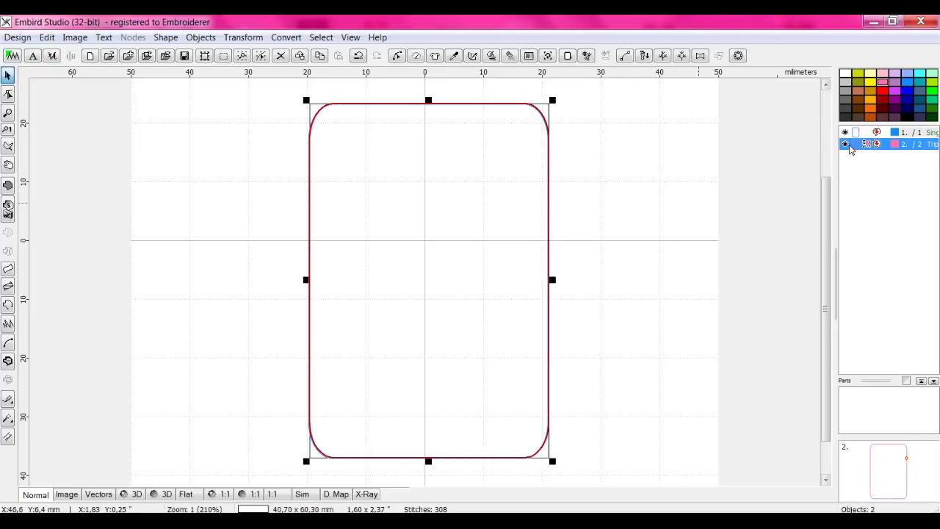
click(855, 133)
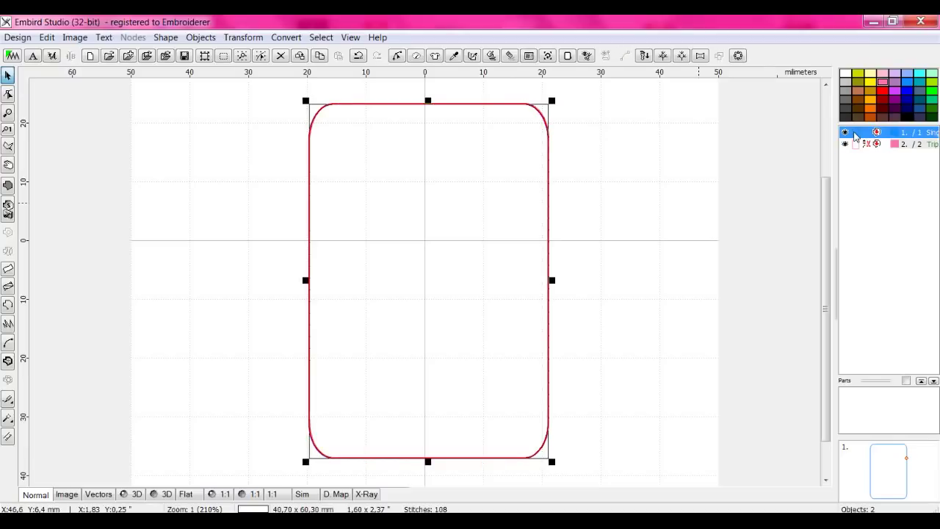
right_click(854, 135)
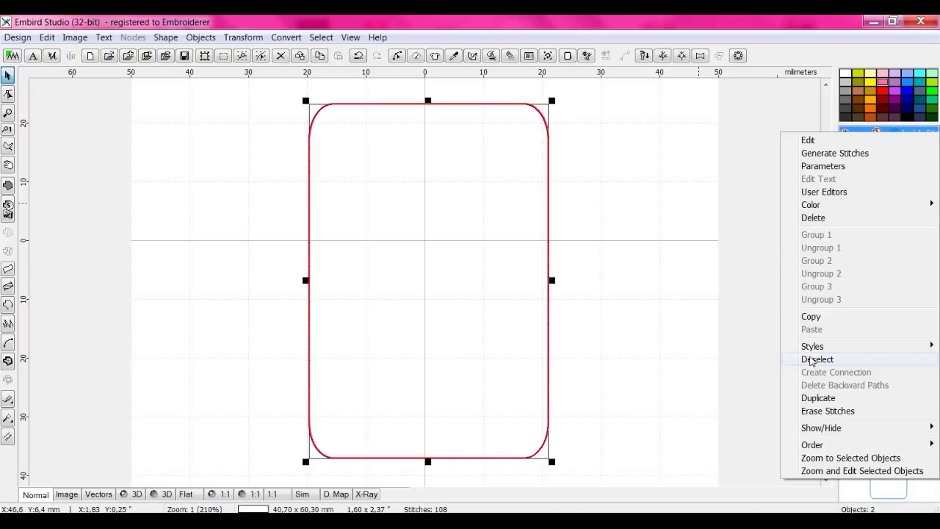
click(820, 398)
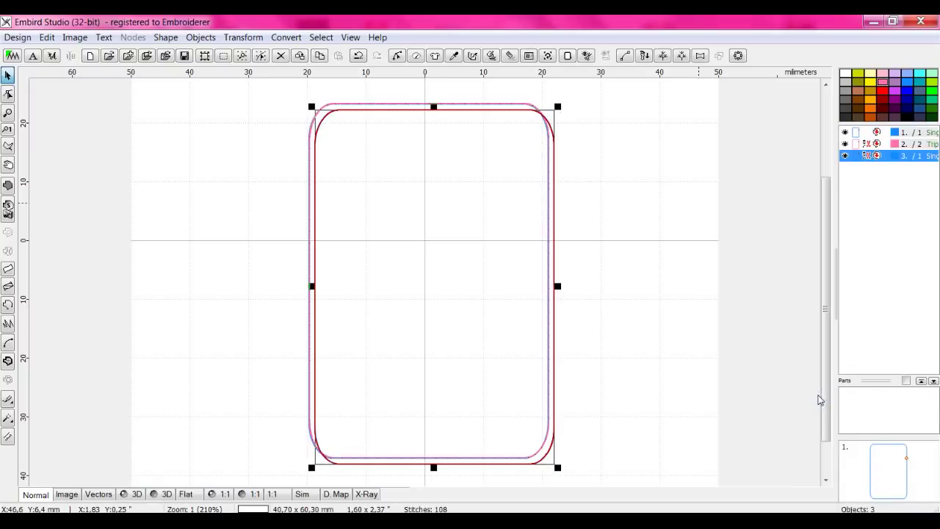
click(492, 292)
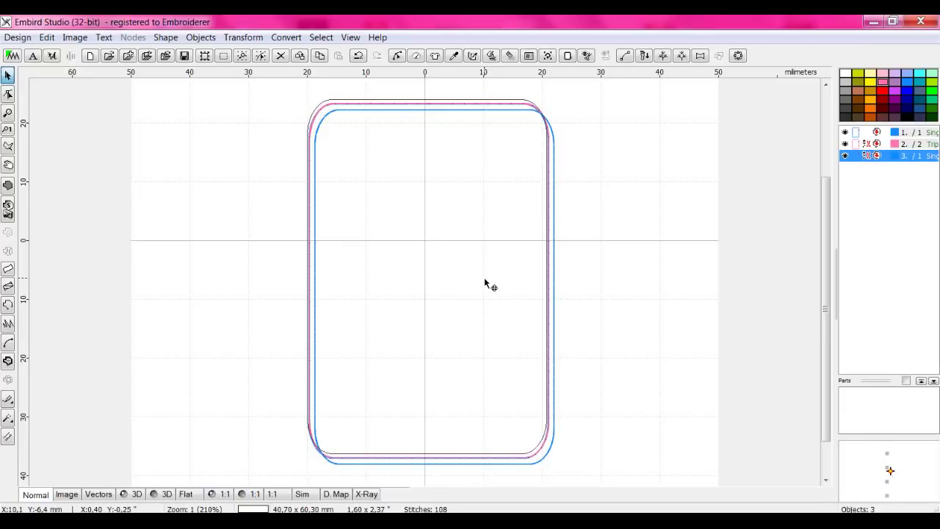
drag(487, 285, 487, 286)
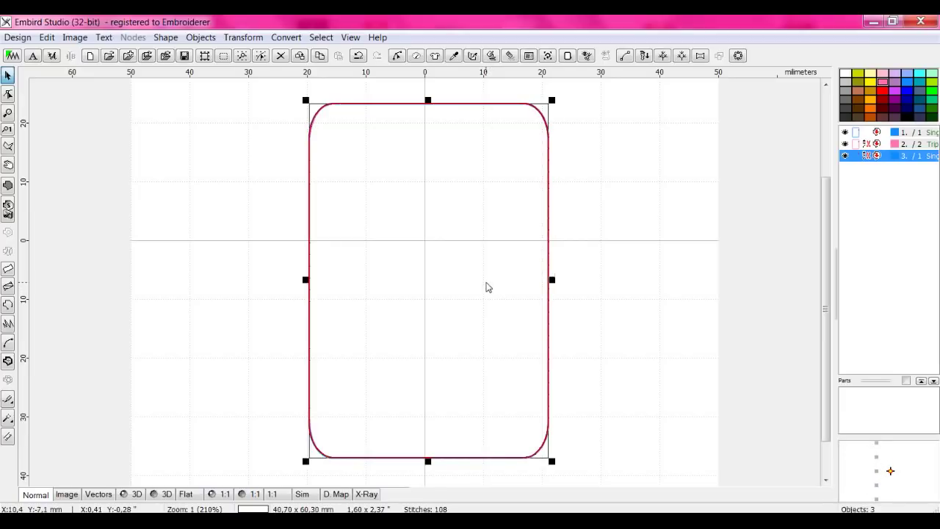
Duplicate the pink triple-stitch outline and align the copy over the other rounded rectangles.
click(859, 146)
right_click(860, 148)
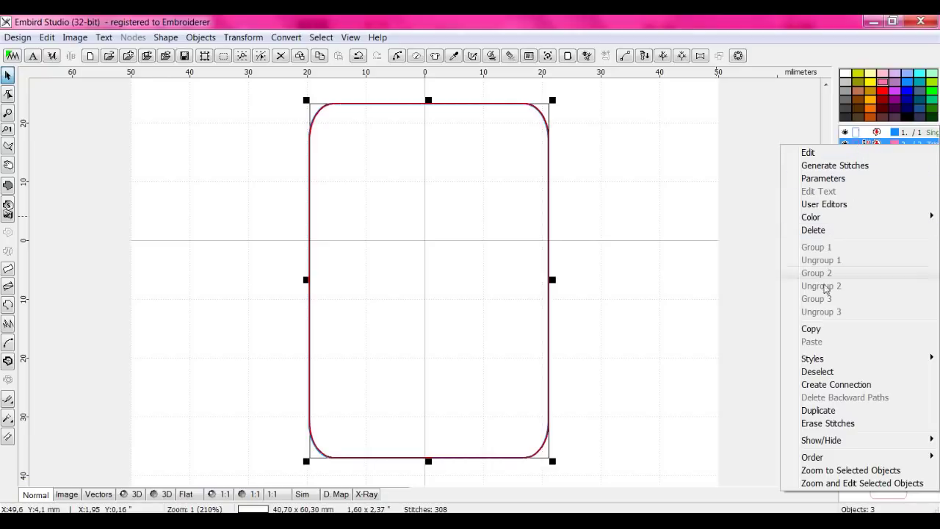
click(819, 410)
drag(502, 382, 497, 378)
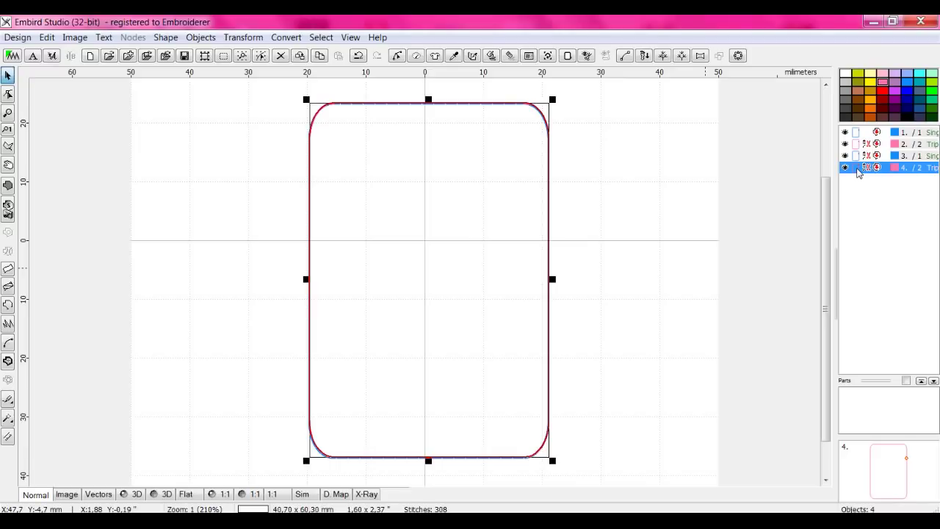
Duplicate the second pink outline, align the copy over the stack and color it orange.
key(minus)
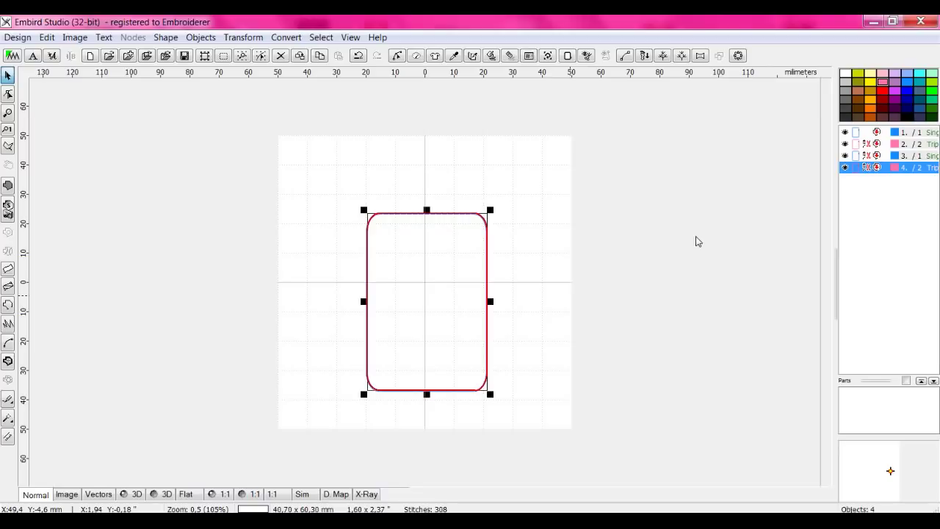
right_click(856, 174)
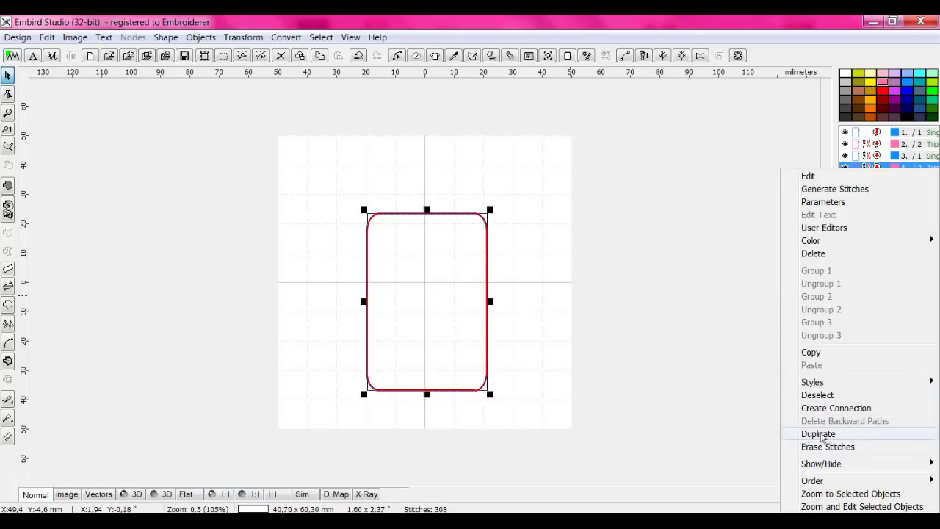
click(818, 434)
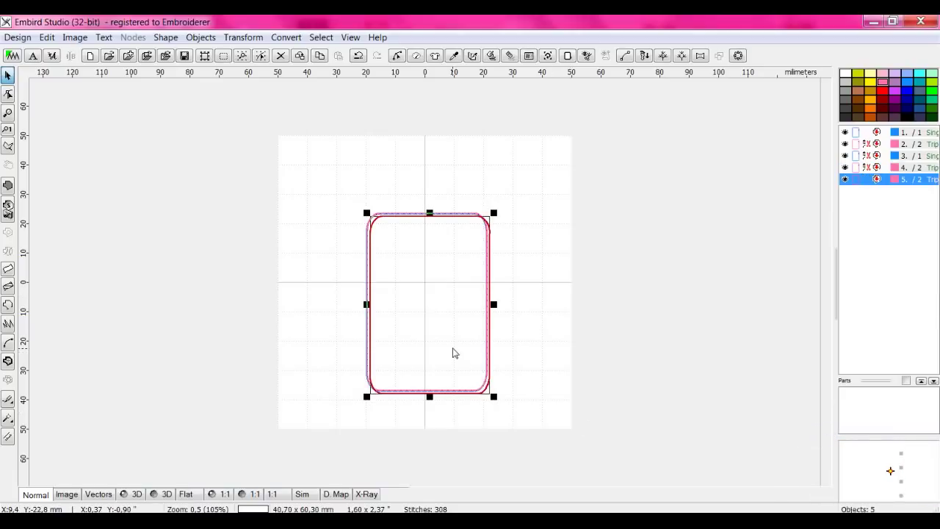
drag(451, 354, 449, 356)
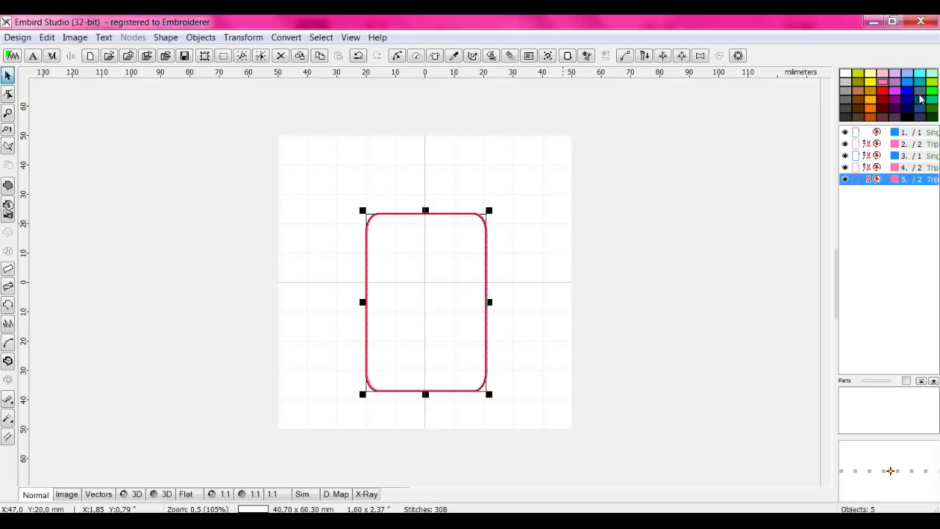
click(870, 109)
Convert the orange outline to satin stitches about 4 mm wide, generate them and show the design in 3D.
mouse_move(897, 184)
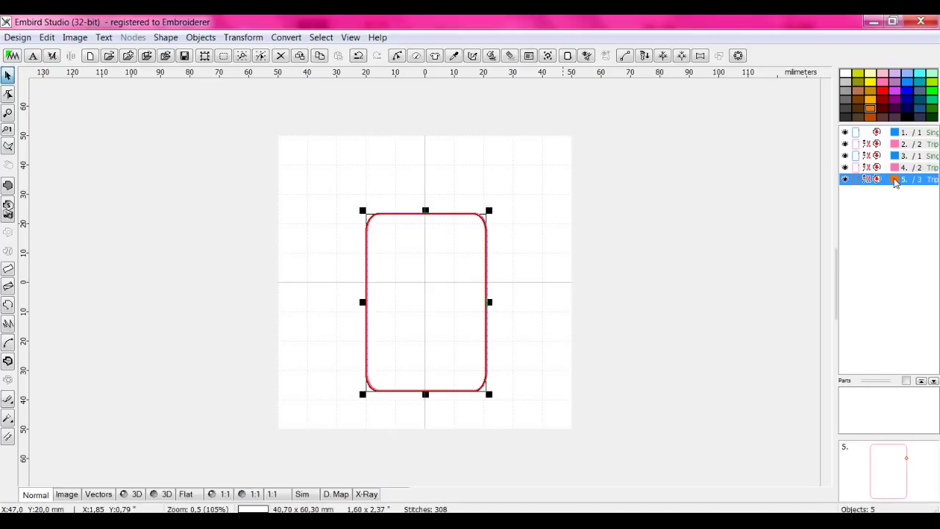
right_click(896, 183)
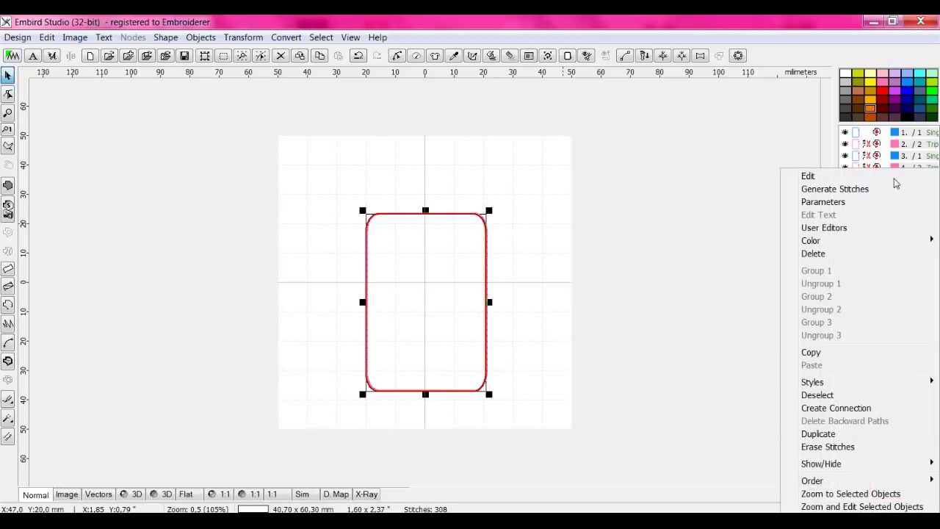
click(837, 205)
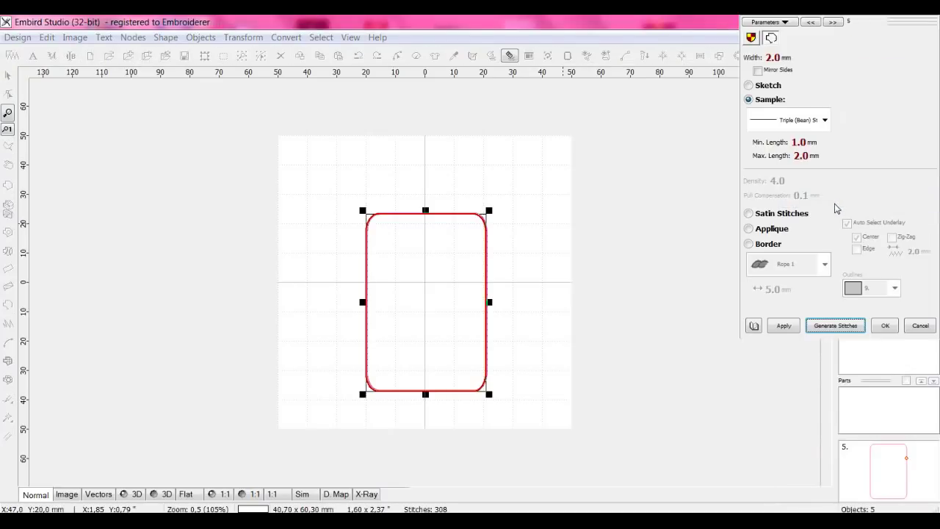
click(825, 122)
click(823, 123)
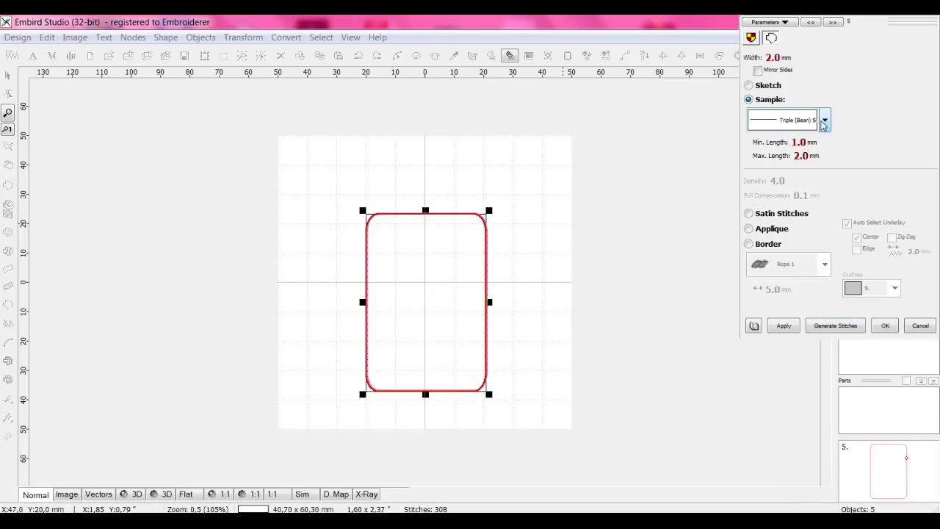
click(748, 214)
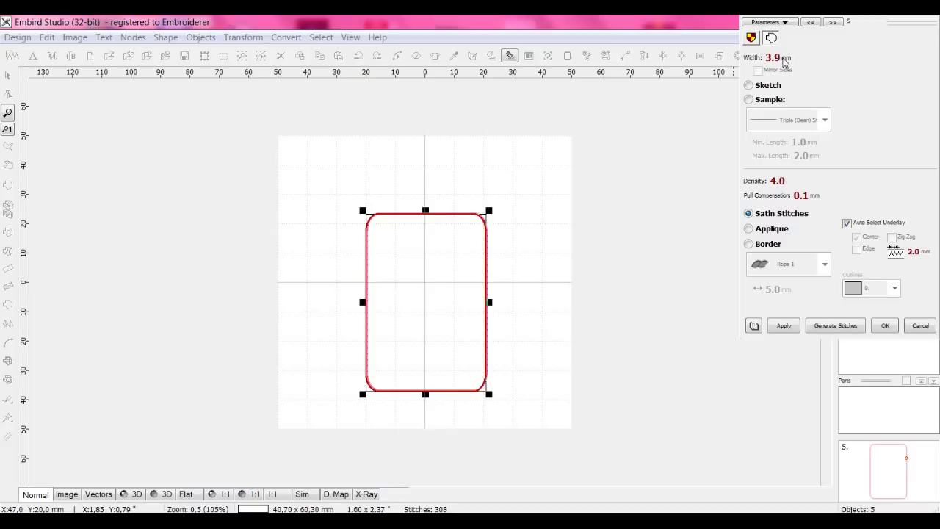
click(835, 325)
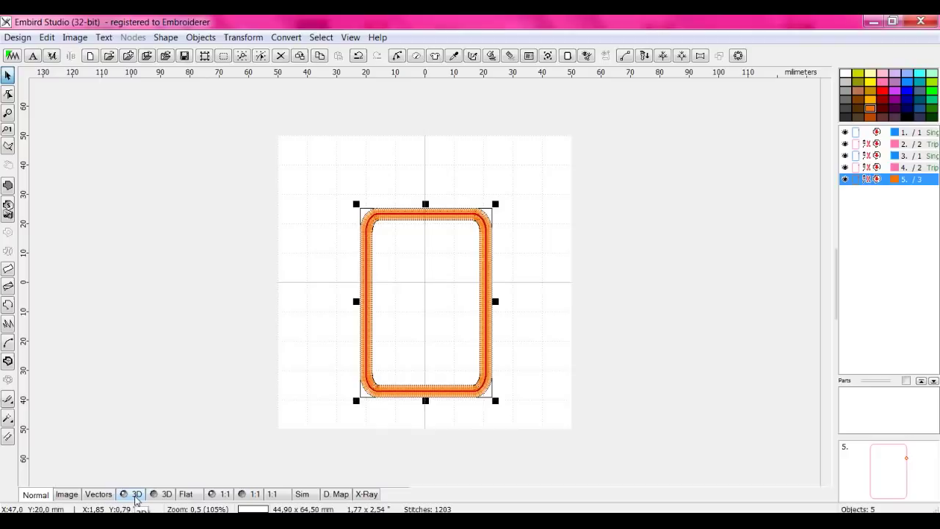
click(136, 494)
click(166, 494)
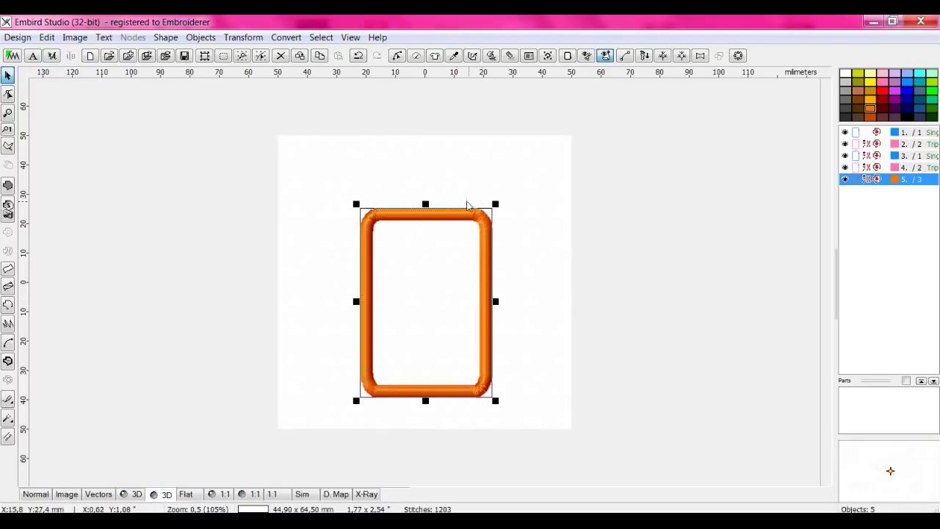
click(355, 379)
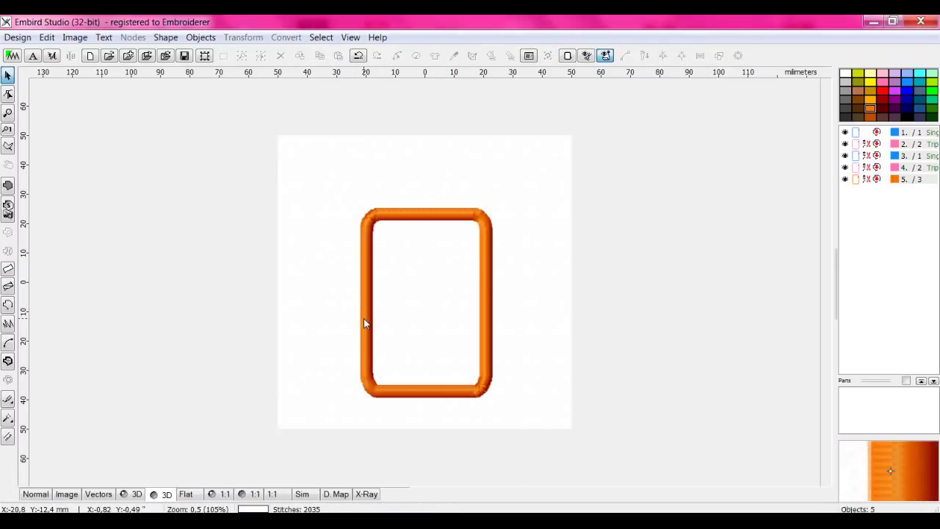
Set the orange satin outline's width to 3.0 mm and density to 4.5, and regenerate its stitches.
click(364, 318)
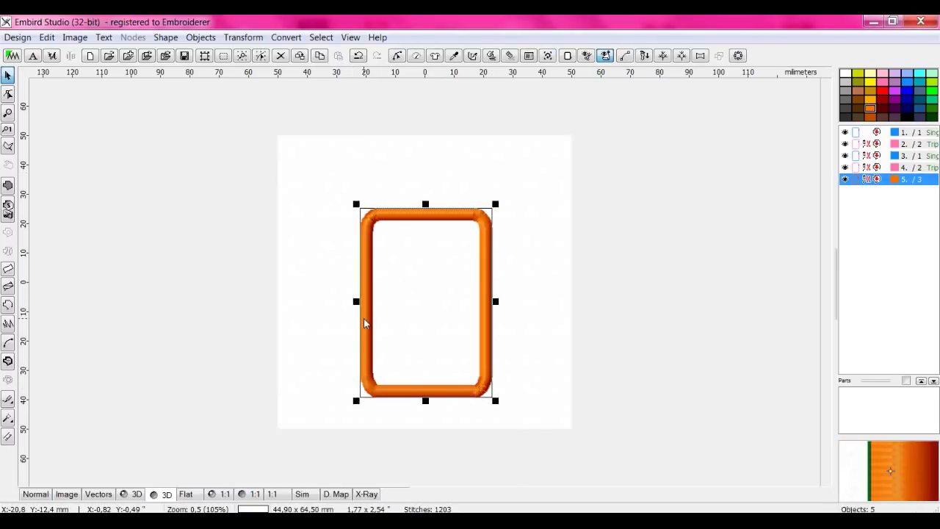
right_click(863, 183)
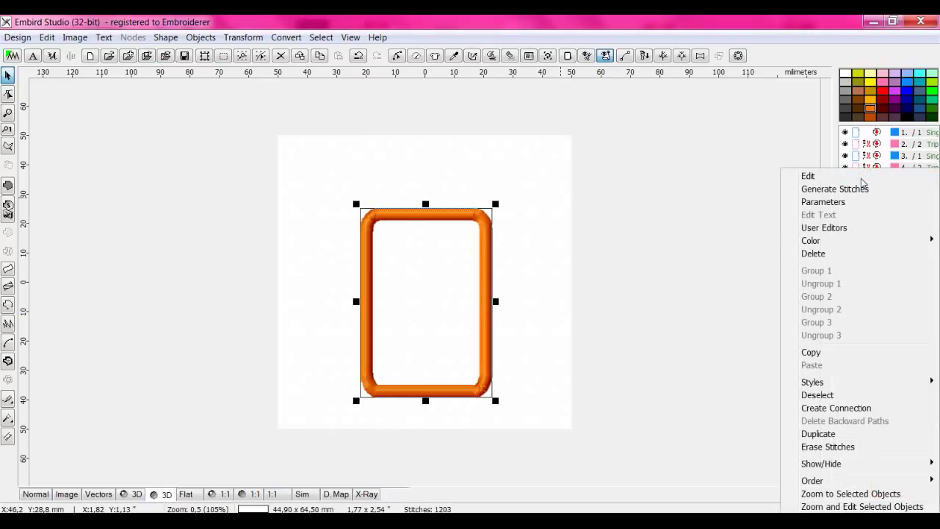
click(838, 204)
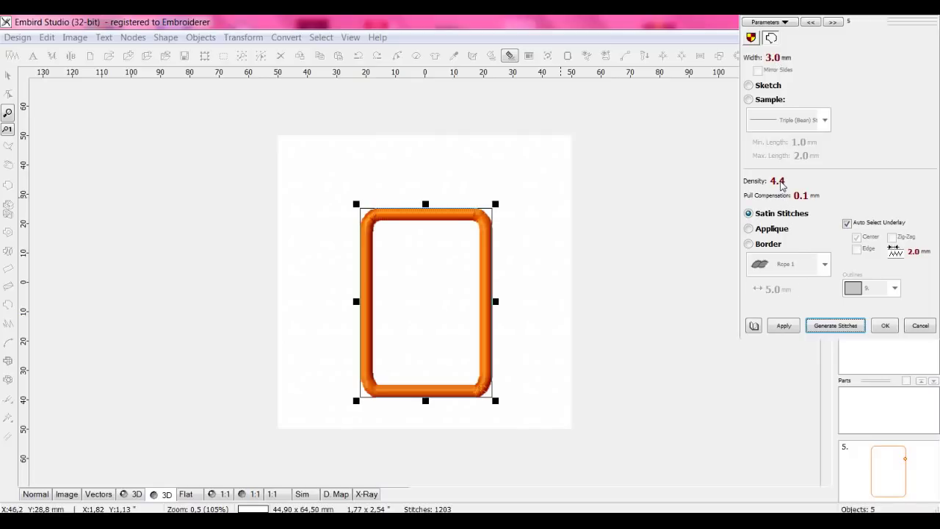
scroll(781, 185, up, 1)
click(834, 326)
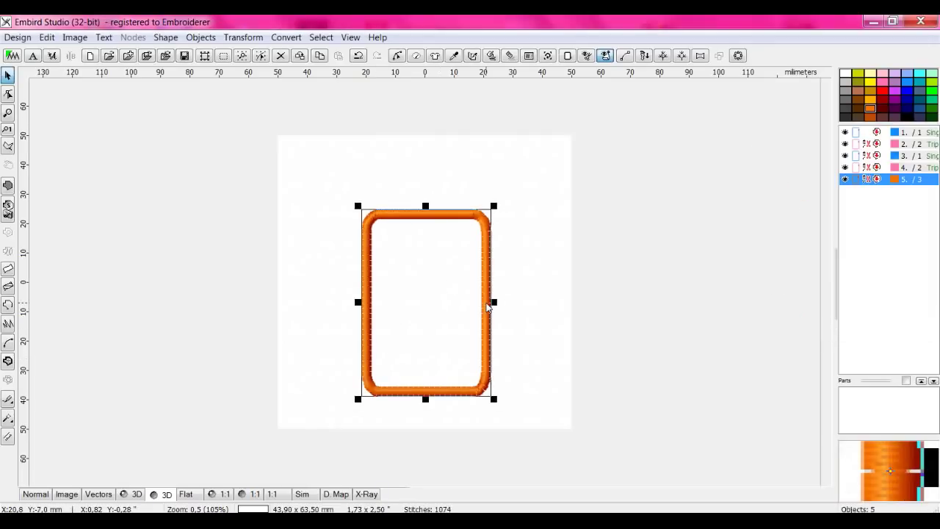
Change the orange outline's stitch type to Applique and generate its stitches.
click(7, 112)
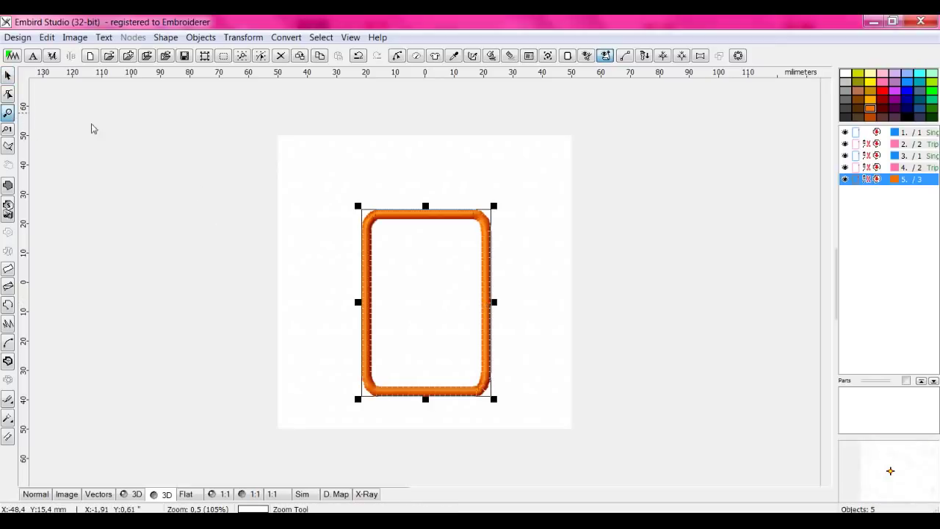
click(400, 286)
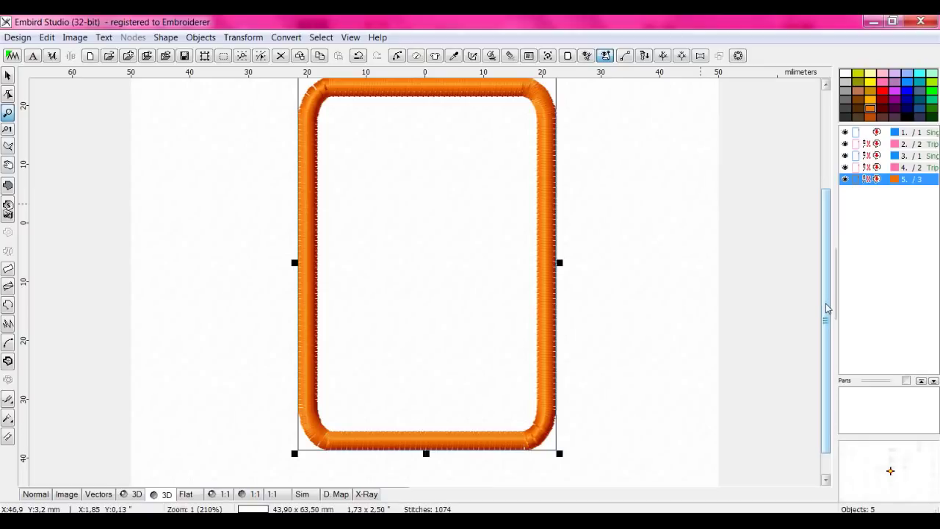
drag(827, 309, 827, 295)
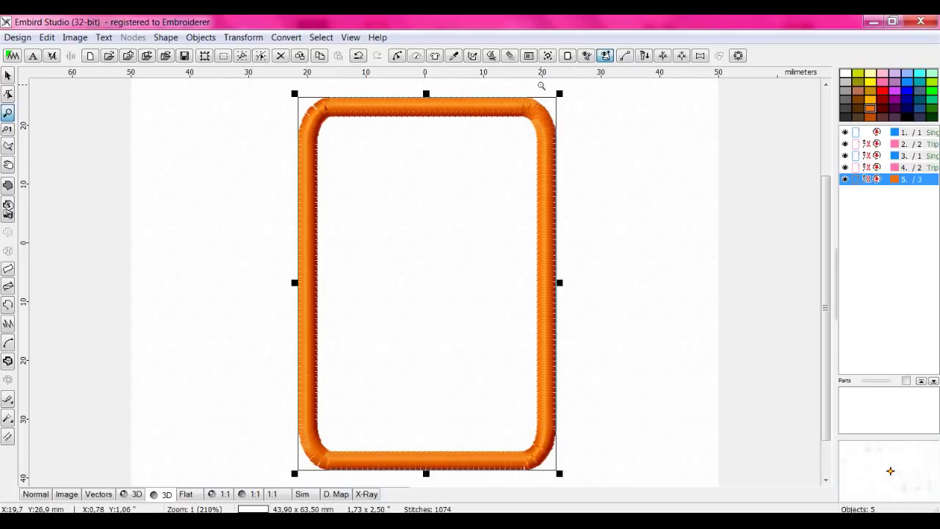
right_click(874, 179)
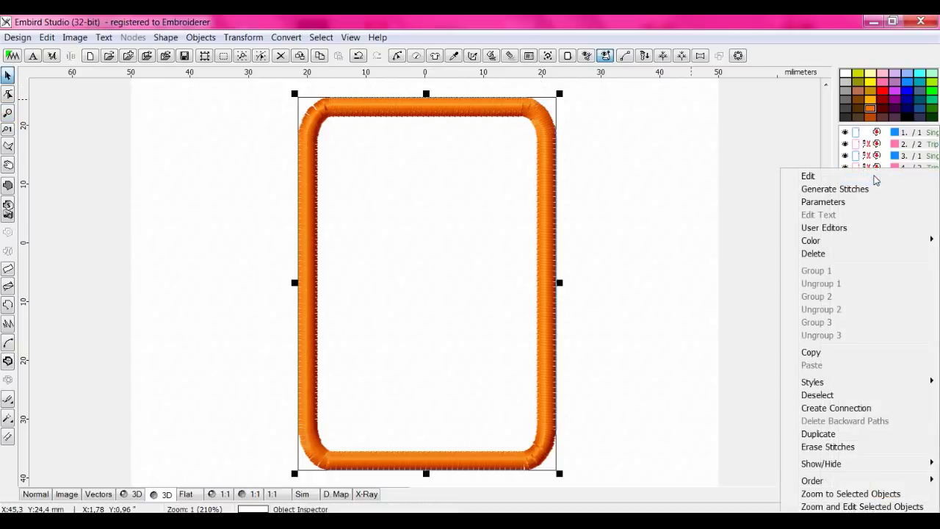
click(823, 202)
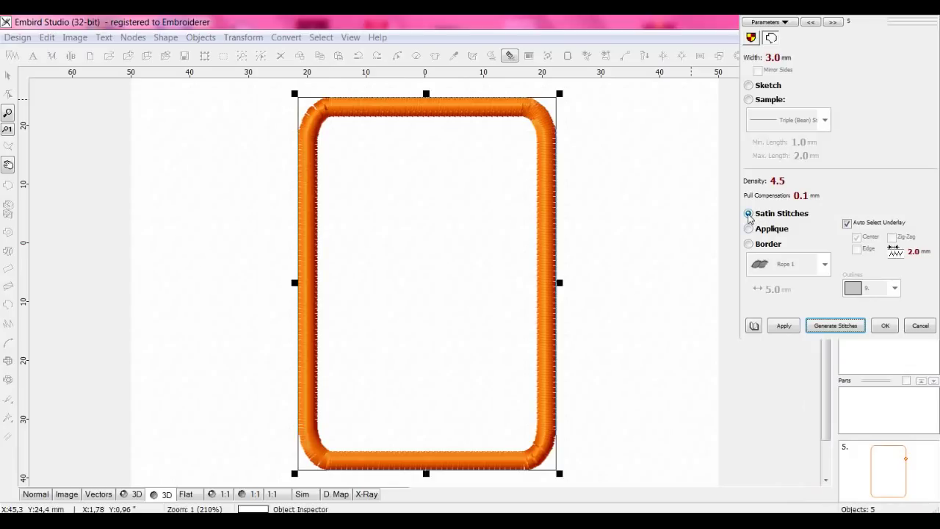
click(749, 229)
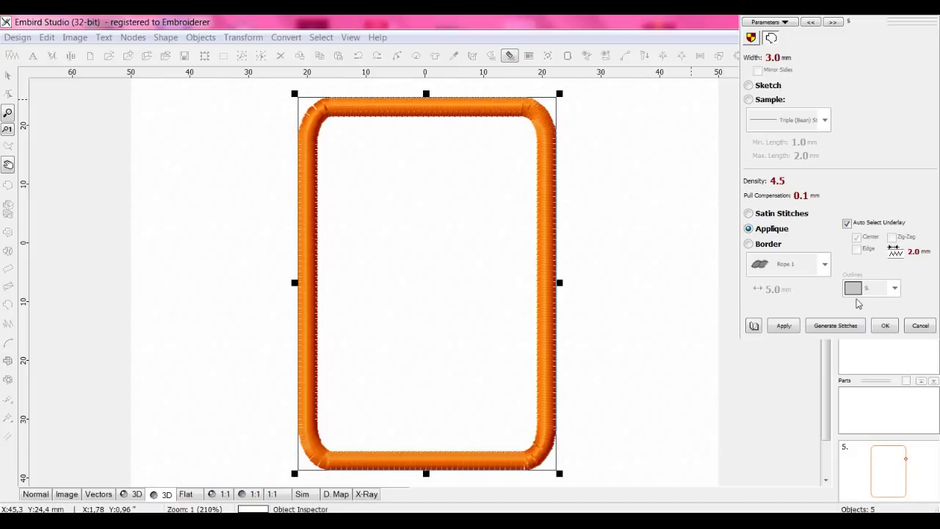
click(836, 327)
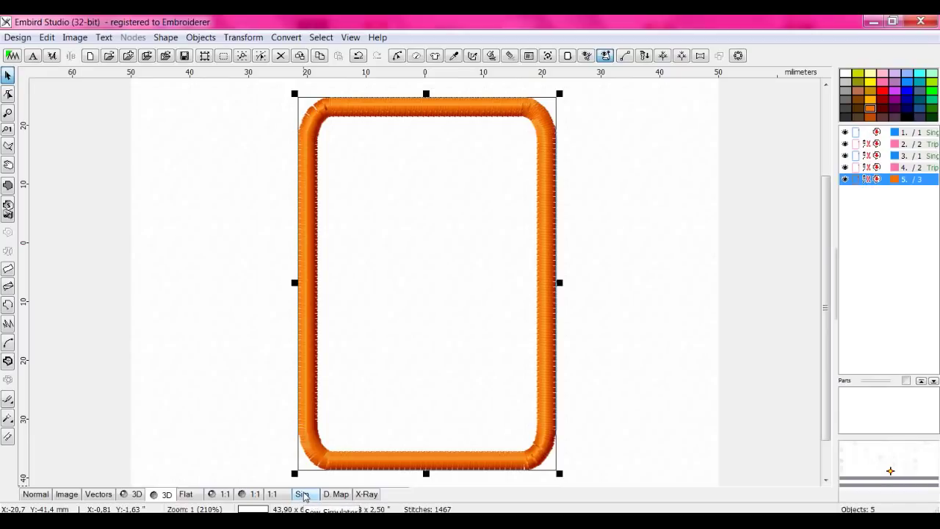
Preview the sewing order in the sew simulator and compile the design into Embird Editor without saving the outline file.
click(303, 494)
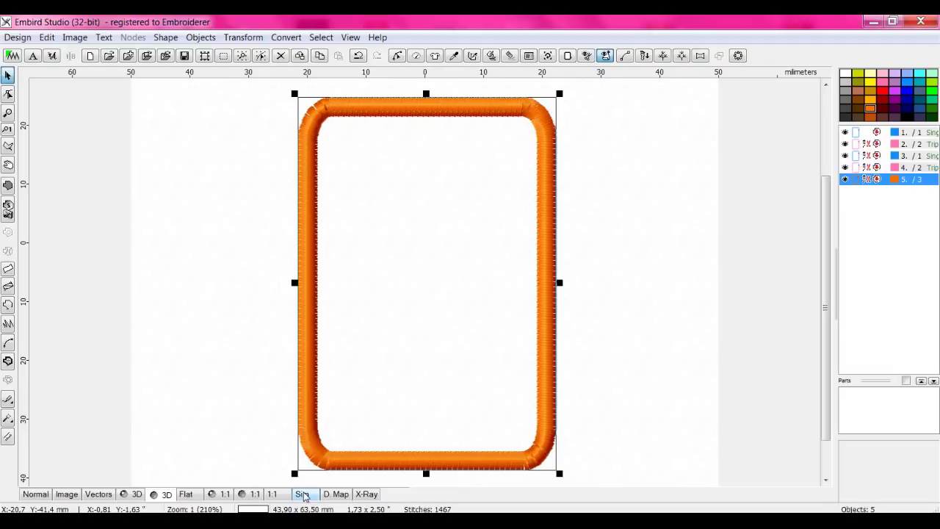
click(10, 57)
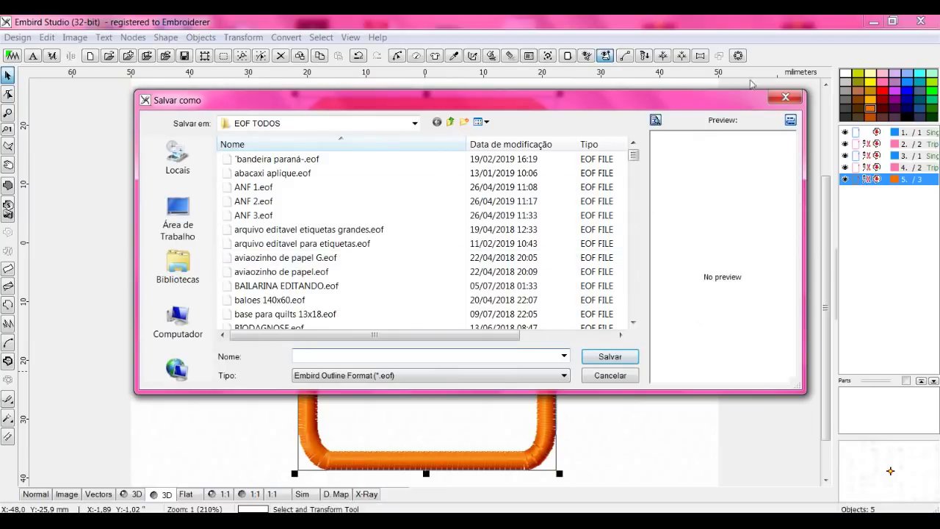
click(783, 98)
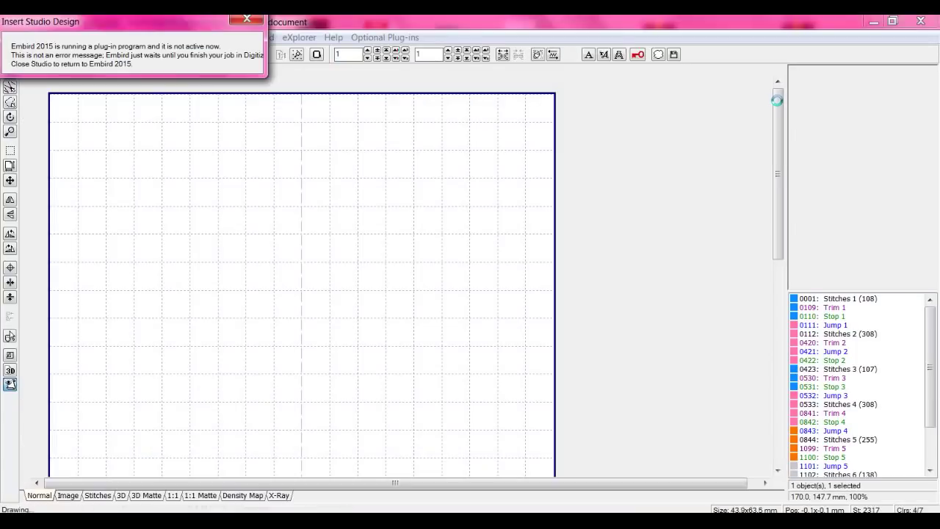
Deselect the compiled tag design and show it in 3D.
drag(778, 169, 781, 275)
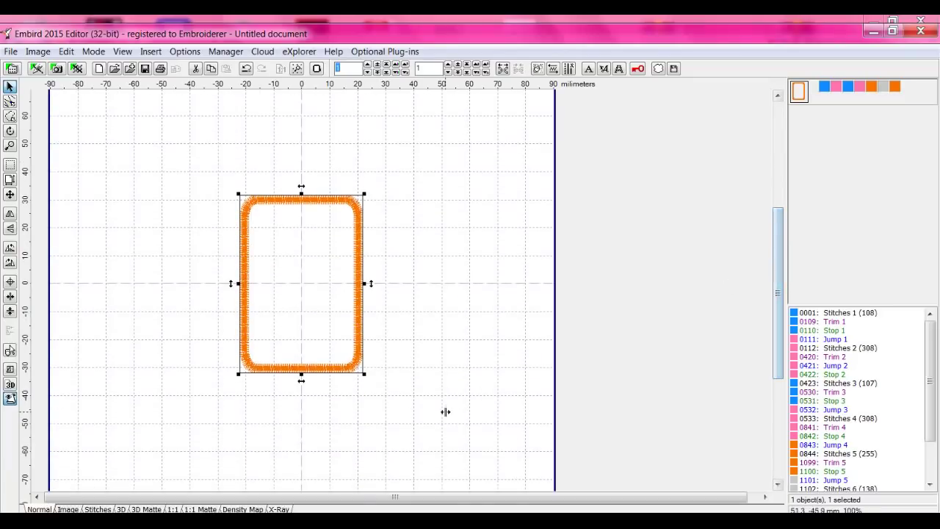
click(423, 334)
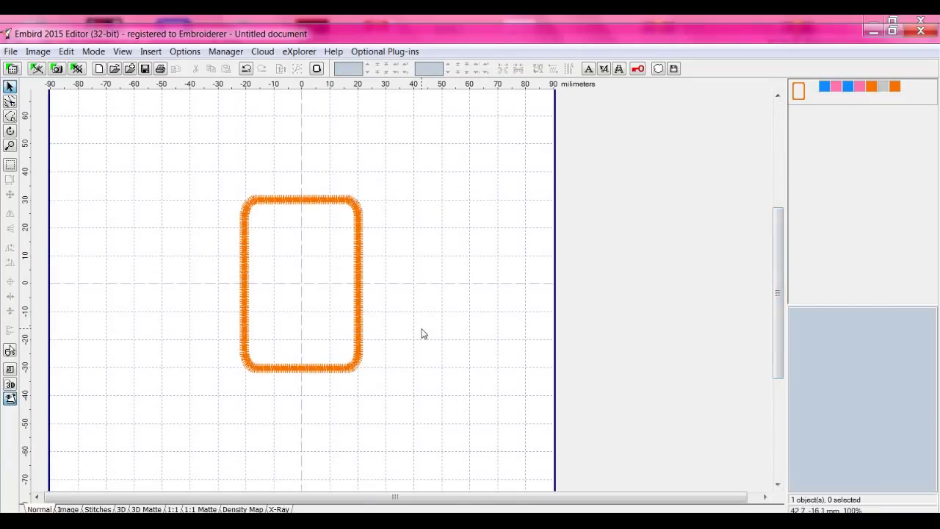
click(122, 509)
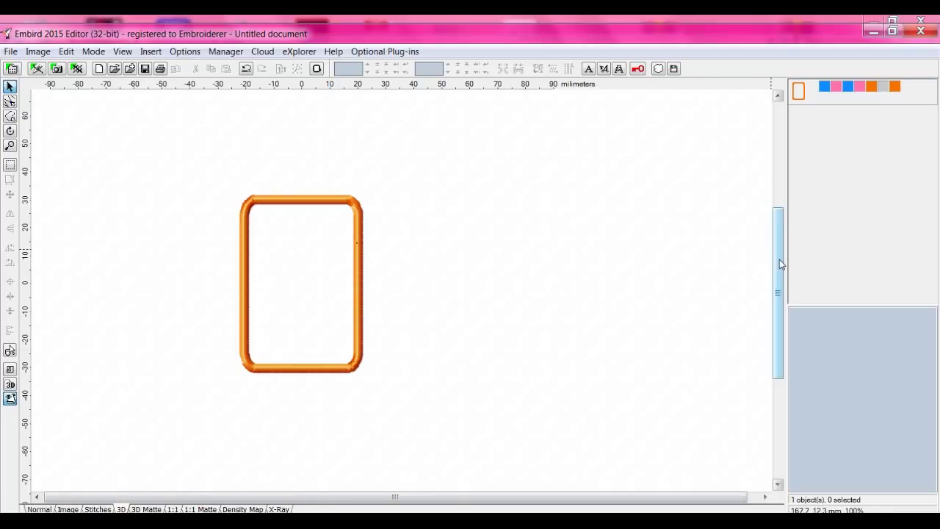
mouse_move(780, 259)
mouse_down()
mouse_move(779, 158)
mouse_move(785, 355)
mouse_move(775, 210)
mouse_move(777, 258)
mouse_up()
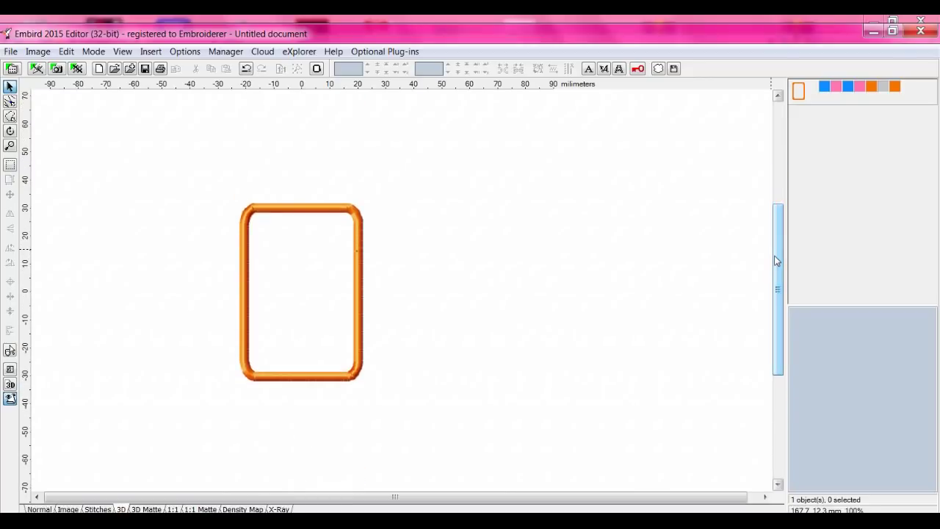